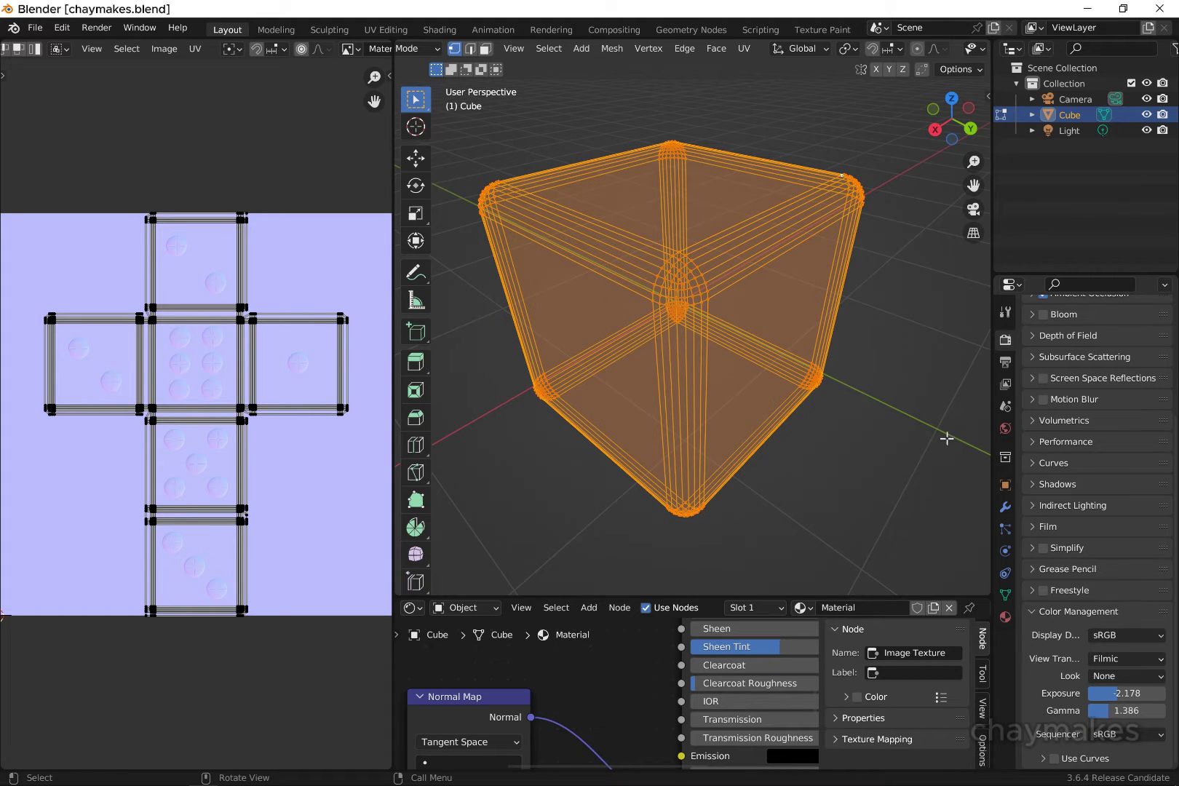
# View the bevelled cube with material preview shading in Object Mode to inspect its normal-mapped screw-head details
pyautogui.moveTo(790, 447)
pyautogui.mouseDown(button='middle')
pyautogui.moveTo(749, 443)
pyautogui.moveTo(805, 448)
pyautogui.moveTo(785, 444)
pyautogui.mouseUp(button='middle')
pyautogui.moveTo(945, 52); pyautogui.dragTo(511, 31, button='middle')
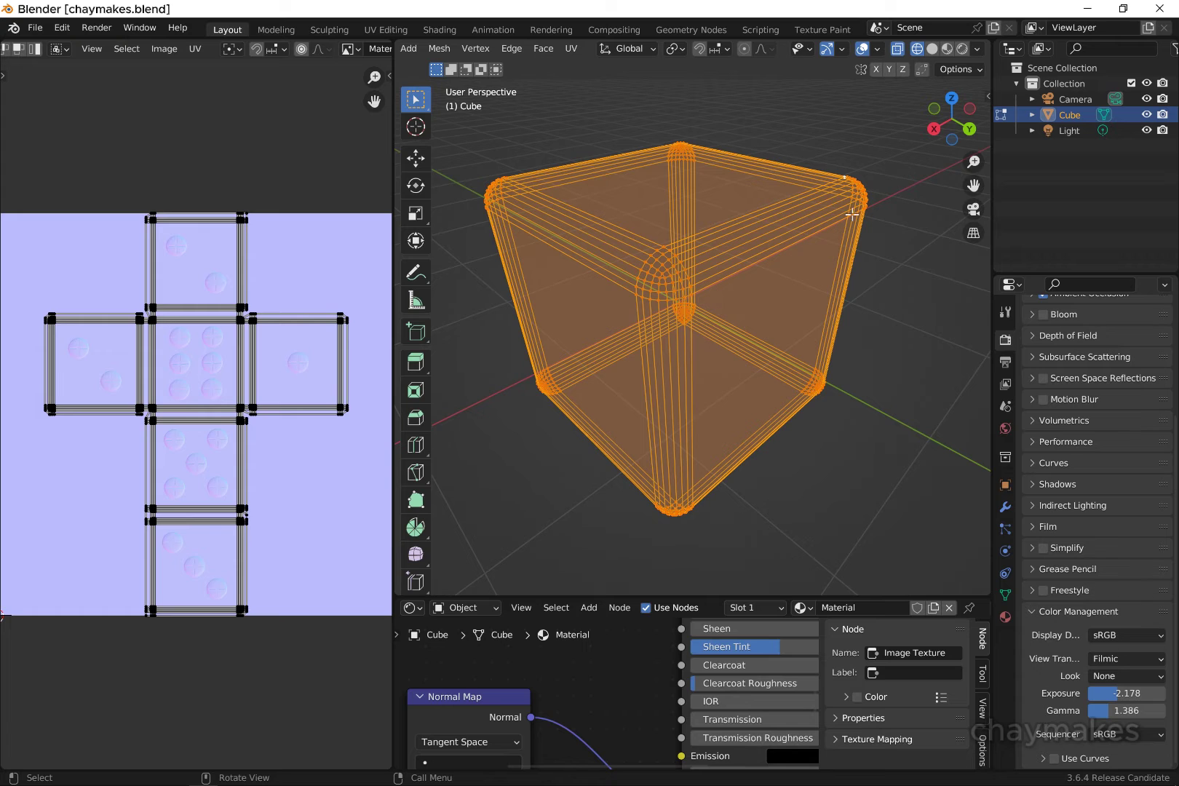
pyautogui.click(932, 49)
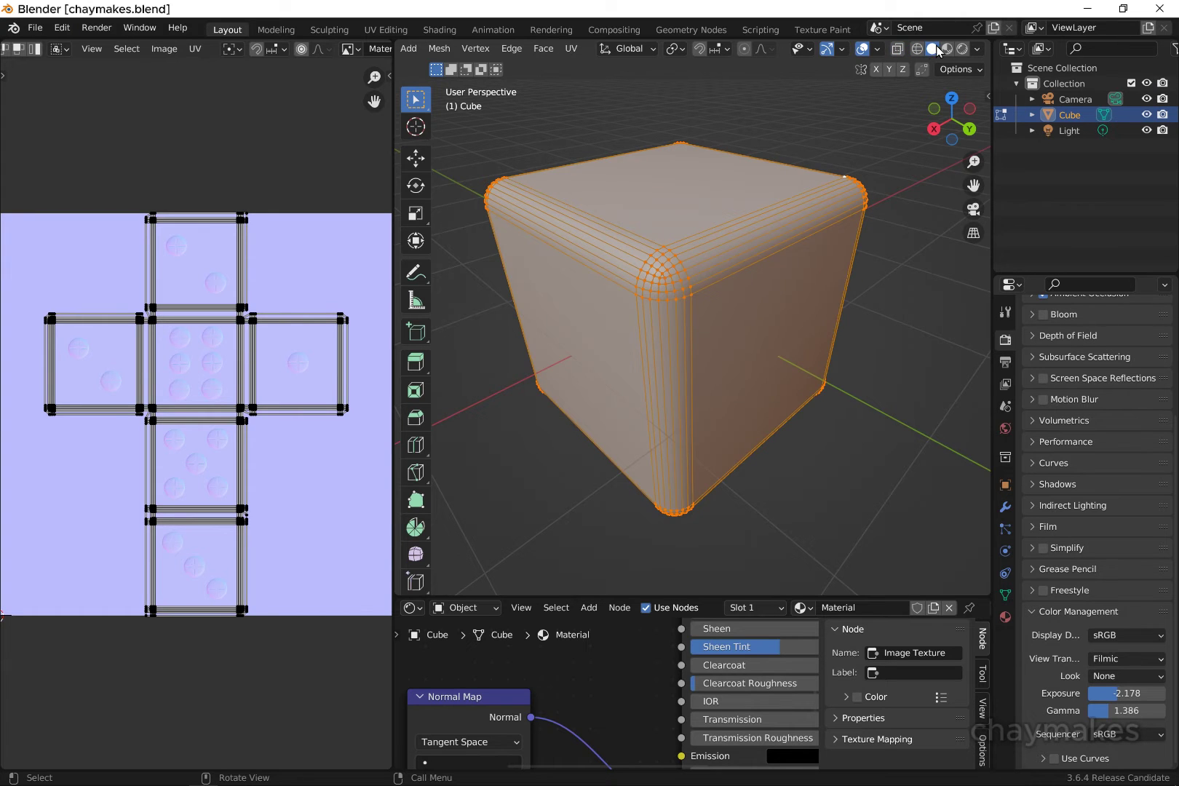
pyautogui.click(947, 49)
pyautogui.moveTo(785, 324); pyautogui.dragTo(641, 320, button='middle')
pyautogui.press('Tab')
pyautogui.scroll(3, 656, 333)
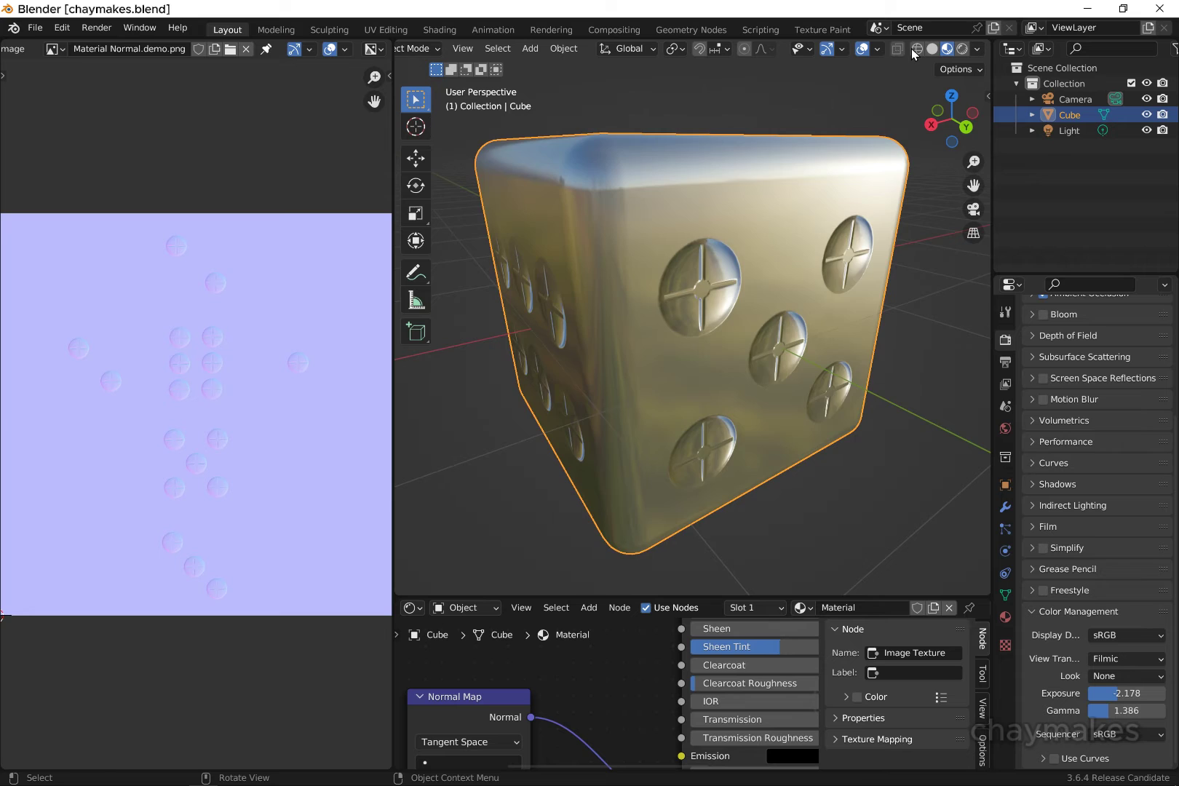
# Compare the cube in wireframe, solid and material preview shading
pyautogui.click(917, 50)
pyautogui.moveTo(713, 227)
pyautogui.mouseDown(button='middle')
pyautogui.moveTo(753, 224)
pyautogui.moveTo(732, 225)
pyautogui.mouseUp(button='middle')
pyautogui.click(932, 50)
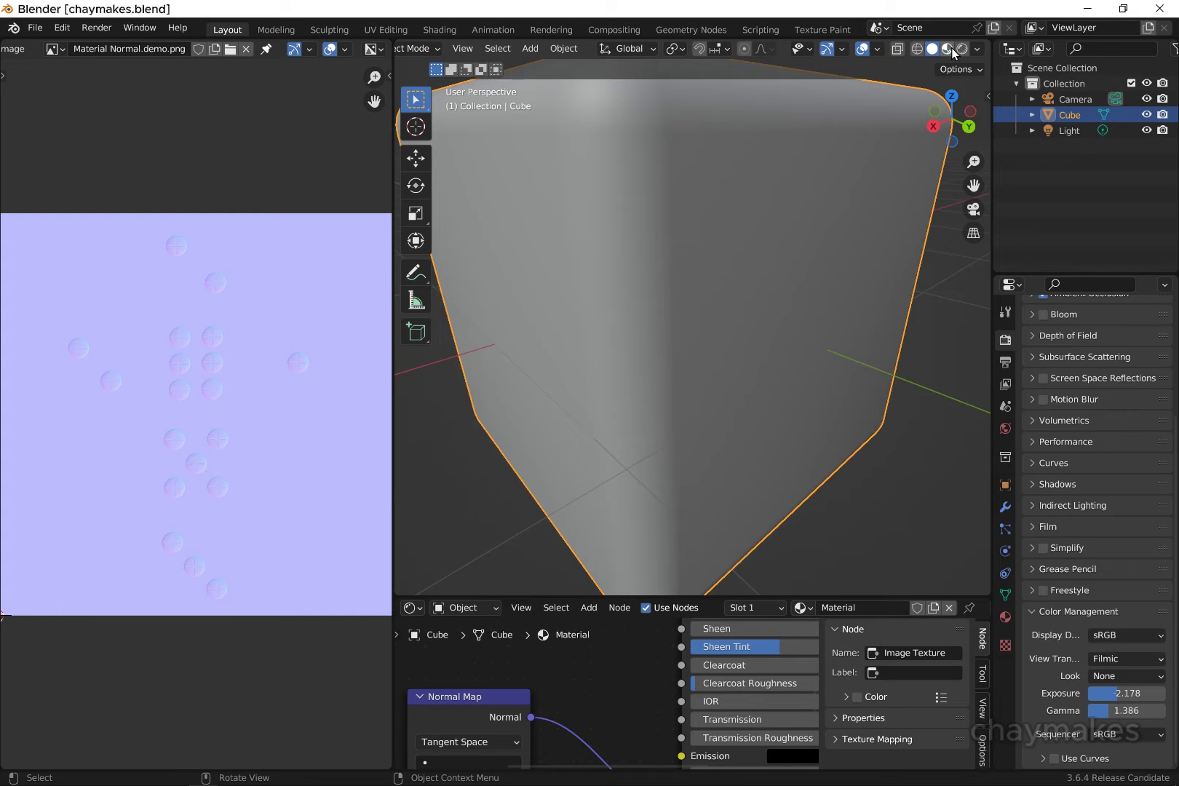
pyautogui.click(952, 49)
pyautogui.scroll(-3, 805, 289)
pyautogui.moveTo(805, 289); pyautogui.dragTo(784, 291, button='middle')
pyautogui.scroll(1, 784, 291)
pyautogui.moveTo(784, 291); pyautogui.dragTo(792, 288, button='middle')
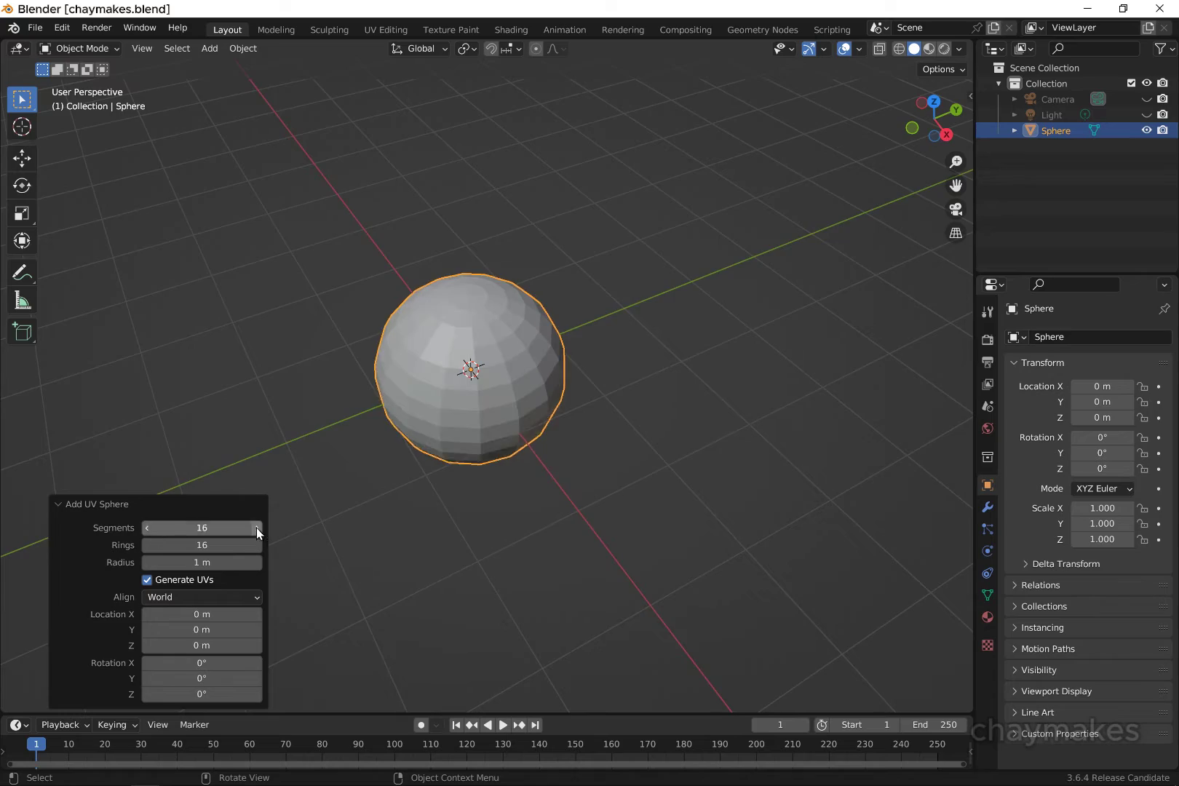
# Delete the faces of the sphere's lower half and of its top cap
pyautogui.press('Tab')
pyautogui.scroll(3, 454, 406)
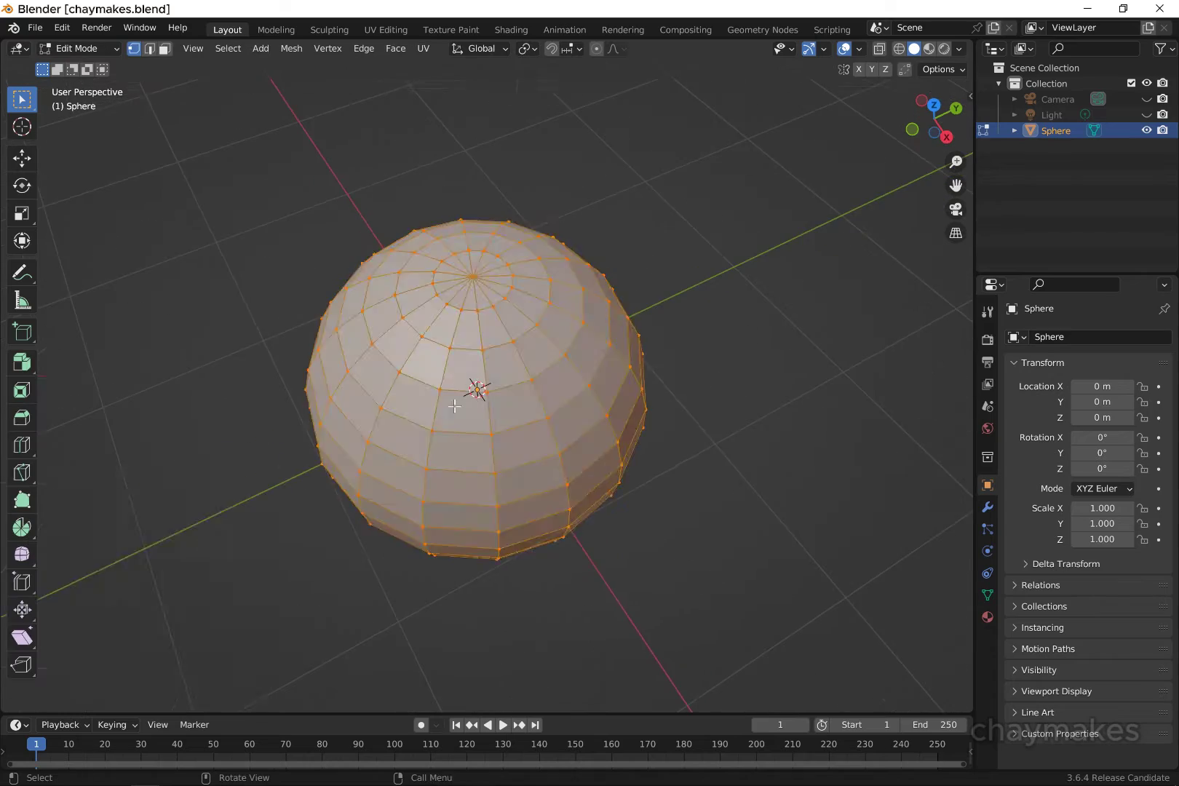
pyautogui.press('3')
pyautogui.moveTo(454, 405); pyautogui.dragTo(549, 349, button='middle')
pyautogui.click(935, 124)
pyautogui.click(539, 438)
pyautogui.press('x')
pyautogui.moveTo(593, 280); pyautogui.dragTo(537, 389, button='middle')
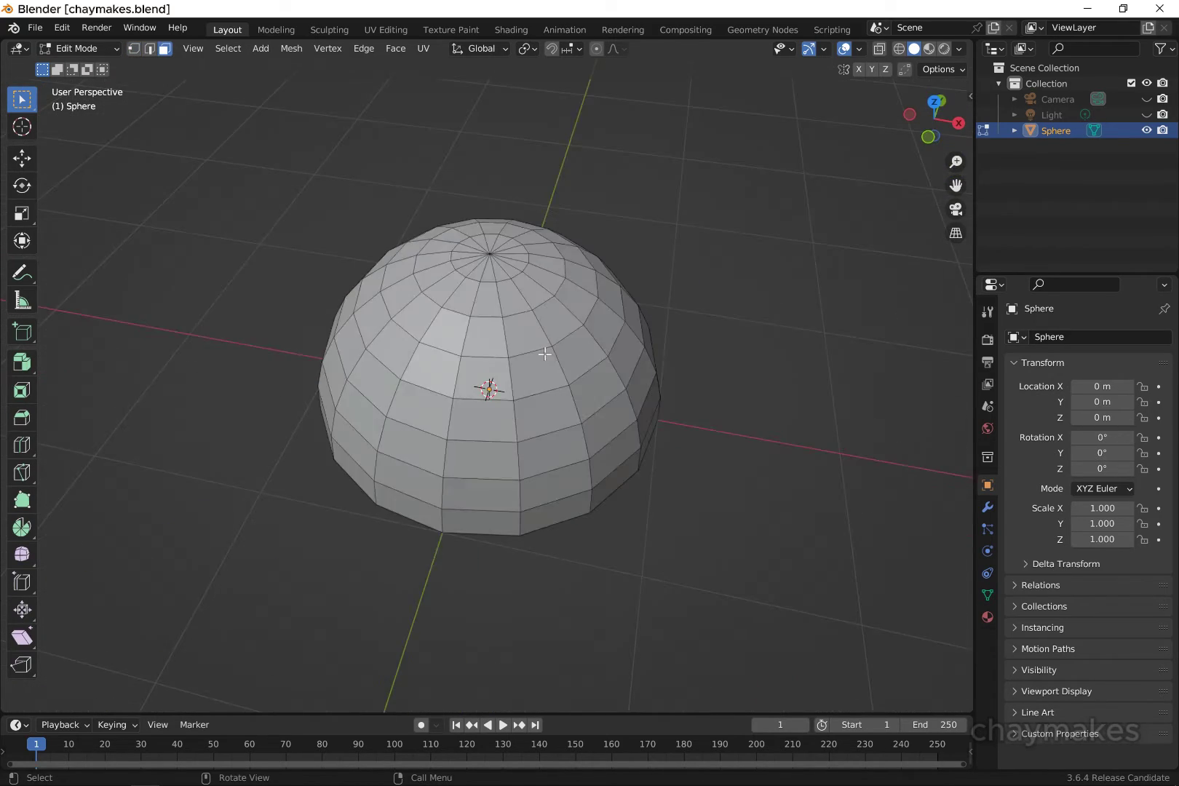
pyautogui.press('x')
# Select the dome's vertical edge loops at the quarter positions and bevel them into narrow strips
pyautogui.press('2')
pyautogui.moveTo(497, 282); pyautogui.dragTo(542, 342, button='middle')
pyautogui.keyDown('alt'); pyautogui.click(313, 429); pyautogui.keyUp('alt')
pyautogui.keyDown('alt'); pyautogui.keyDown('shift'); pyautogui.click(615, 415); pyautogui.keyUp('shift'); pyautogui.keyUp('alt')
pyautogui.keyDown('alt'); pyautogui.keyDown('shift'); pyautogui.click(466, 520); pyautogui.keyUp('shift'); pyautogui.keyUp('alt')
pyautogui.moveTo(466, 520); pyautogui.dragTo(524, 378, button='middle')
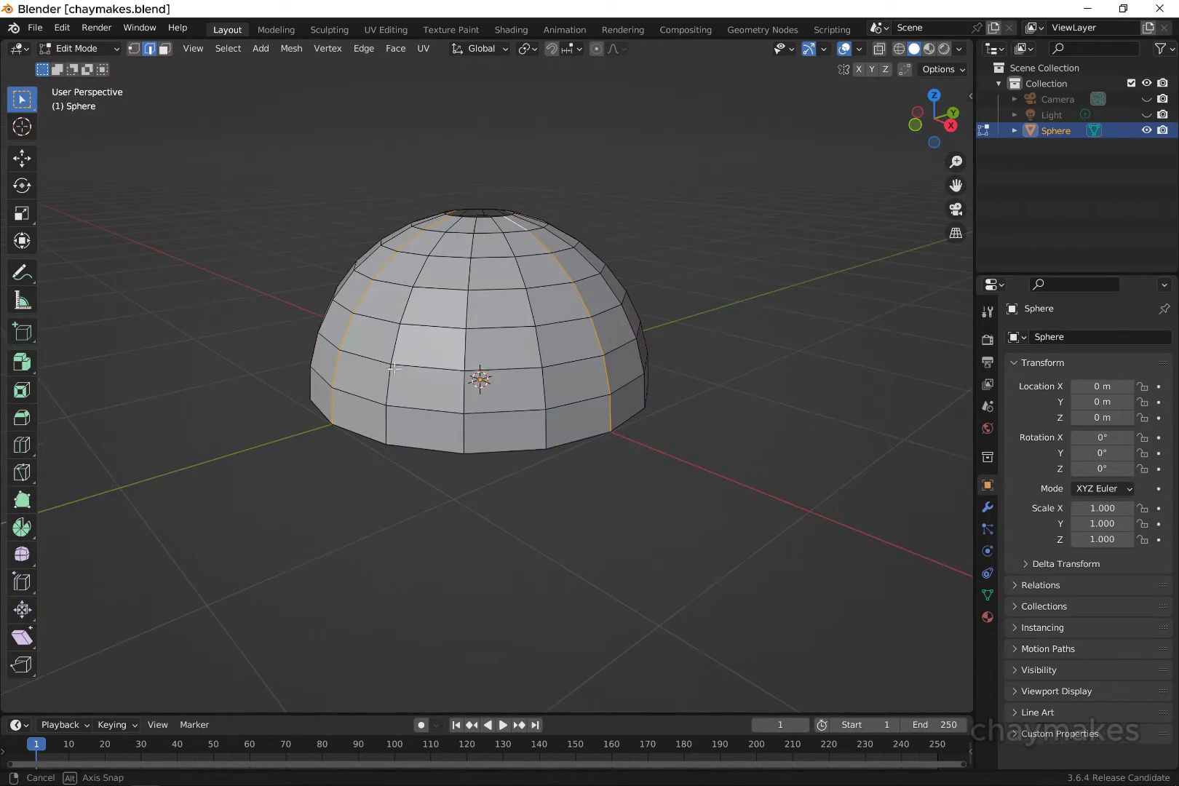
pyautogui.click(935, 95)
pyautogui.click(22, 417)
pyautogui.moveTo(497, 409); pyautogui.dragTo(509, 451)
# Add a Subdivision Surface modifier to the dome and return to Object Mode in top view
pyautogui.click(936, 101)
pyautogui.click(988, 508)
pyautogui.click(1085, 337)
pyautogui.click(848, 625)
pyautogui.press('Tab')
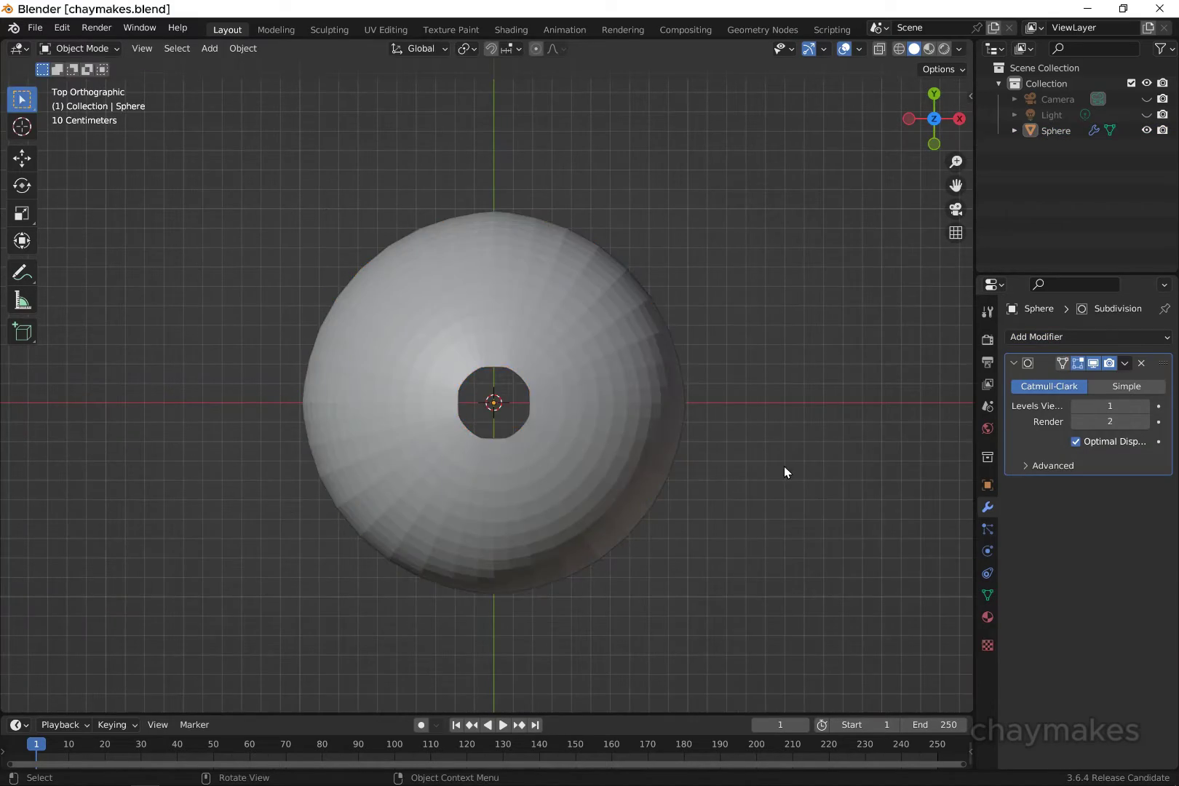
# Round the edge loop around the dome's top hole with LoopTools and rotate it into alignment
pyautogui.press('Tab')
pyautogui.keyDown('alt'); pyautogui.click(502, 428); pyautogui.keyUp('alt')
pyautogui.press('n')
pyautogui.click(846, 114)
pyautogui.click(889, 151)
pyautogui.click(762, 95)
pyautogui.click(22, 186)
pyautogui.moveTo(543, 370); pyautogui.dragTo(549, 382)
# Round the dome's next edge loop with LoopTools, rotate it to align, and return to Object Mode
pyautogui.press('Tab')
pyautogui.press('Tab')
pyautogui.keyDown('alt'); pyautogui.click(555, 350); pyautogui.keyUp('alt')
pyautogui.click(889, 151)
pyautogui.moveTo(462, 386); pyautogui.dragTo(457, 391)
pyautogui.press('Tab')
pyautogui.moveTo(473, 385); pyautogui.dragTo(484, 267, button='middle')
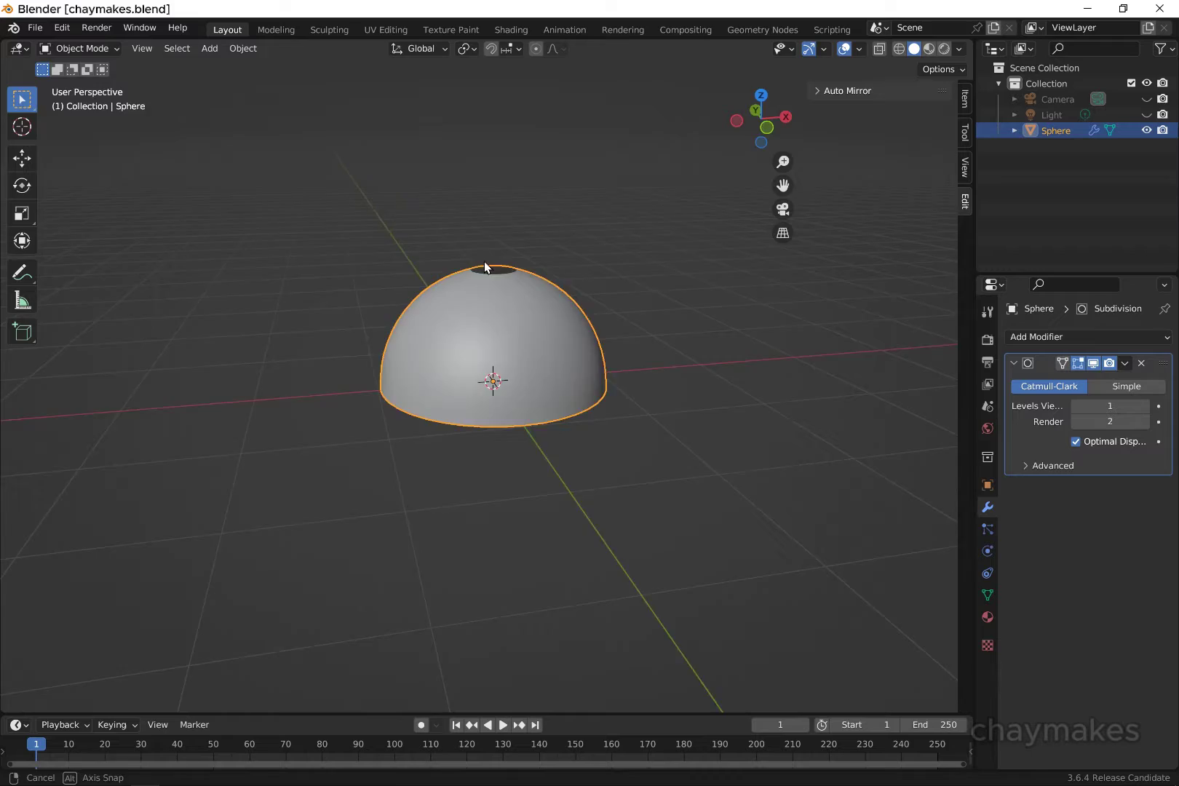
# Cut the dome to a quarter with Auto Mirror on X and Y, combining both axes in one Mirror modifier
pyautogui.press('Tab')
pyautogui.click(762, 111)
pyautogui.click(820, 114)
pyautogui.click(819, 91)
pyautogui.click(880, 119)
pyautogui.click(880, 139)
pyautogui.click(879, 119)
pyautogui.click(1142, 486)
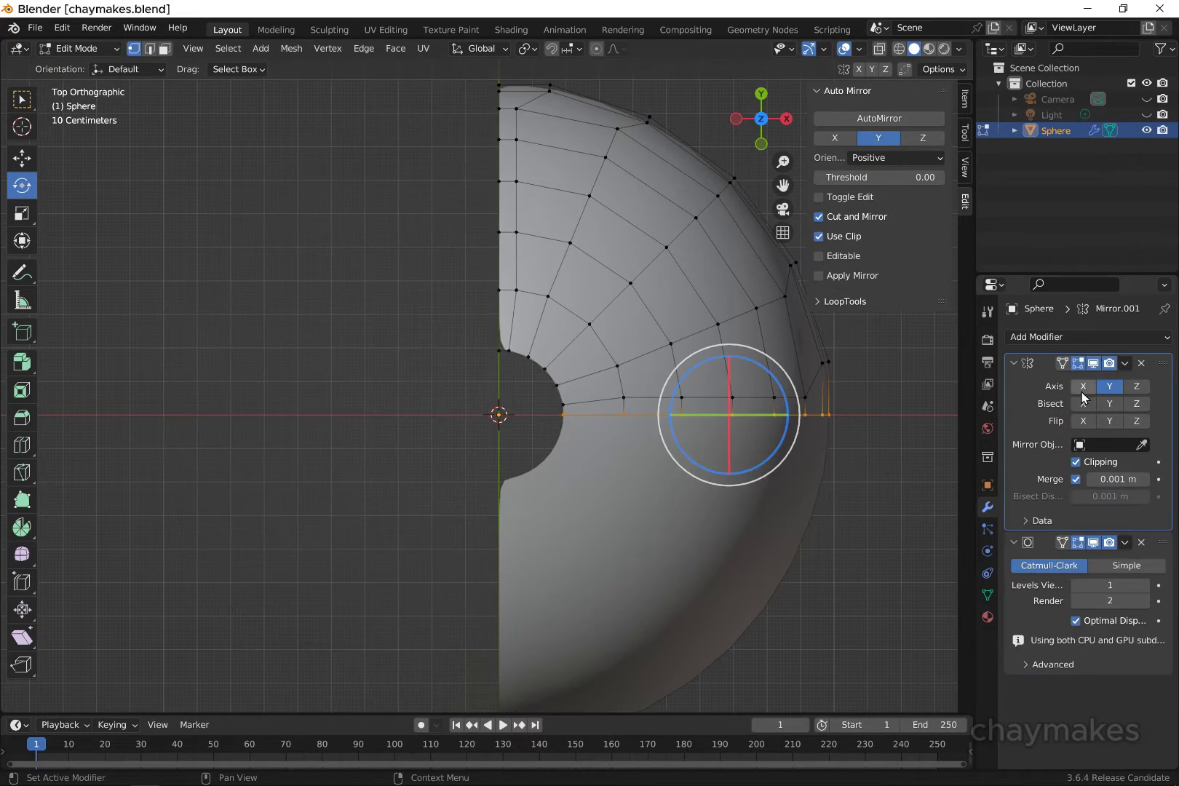
pyautogui.click(1083, 387)
# Slide the vertex at the hole's rim beside the X axis along its edge
pyautogui.press('2')
pyautogui.click(22, 100)
pyautogui.press('1')
pyautogui.click(563, 405)
pyautogui.press('g')
pyautogui.press('g')
pyautogui.click(564, 398)
# Select the two narrow face strips along the mirror planes and extrude them inward about 0.087 m as cross slots
pyautogui.moveTo(566, 393); pyautogui.dragTo(422, 160, button='middle')
pyautogui.press('3')
pyautogui.scroll(-3, 422, 218)
pyautogui.keyDown('alt'); pyautogui.click(399, 371); pyautogui.keyUp('alt')
pyautogui.keyDown('alt'); pyautogui.keyDown('shift'); pyautogui.click(656, 358); pyautogui.keyUp('shift'); pyautogui.keyUp('alt')
pyautogui.moveTo(657, 358); pyautogui.dragTo(709, 466, button='middle')
pyautogui.press('e')
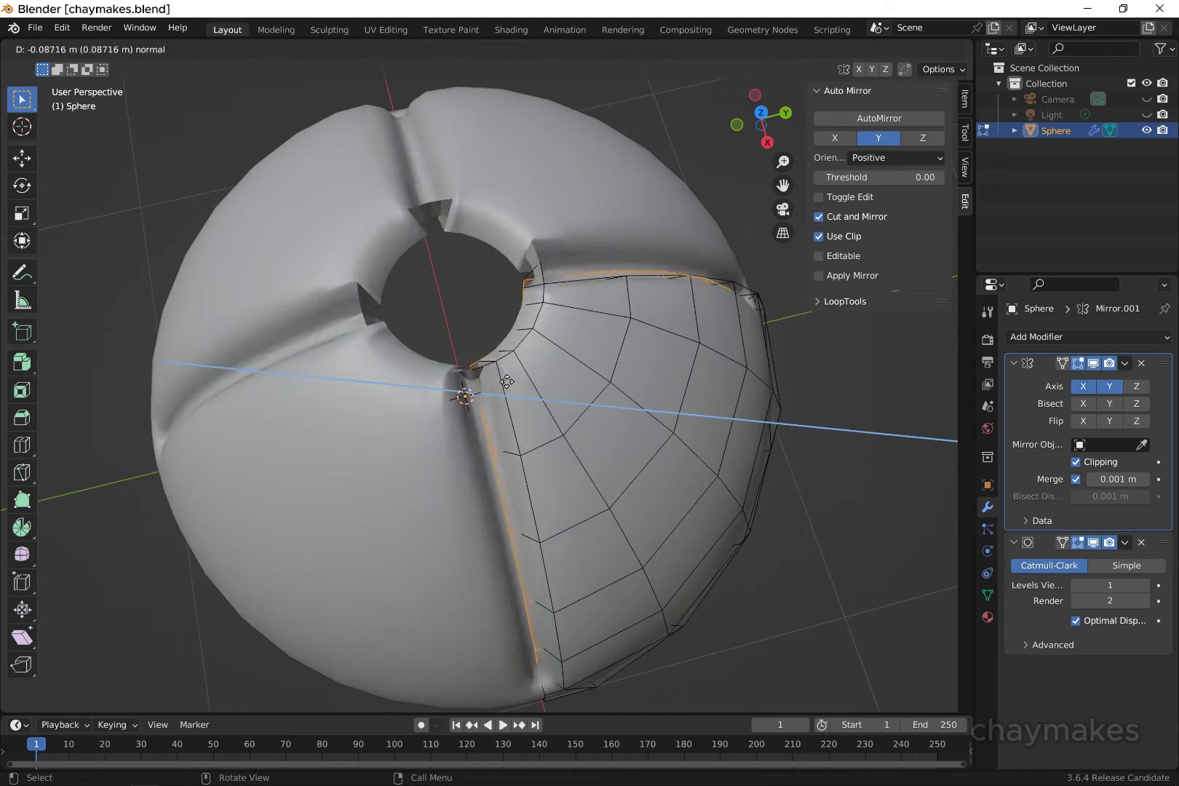
pyautogui.click(507, 381)
# Set the Subdivision modifier to Simple, and scale and lower the slot edges around the centre hole
pyautogui.click(1127, 565)
pyautogui.press('2')
pyautogui.press('s')
pyautogui.press('KP_1')
pyautogui.click(22, 158)
pyautogui.moveTo(562, 240); pyautogui.dragTo(563, 307)
pyautogui.keyDown('shift'); pyautogui.click(496, 412); pyautogui.keyUp('shift')
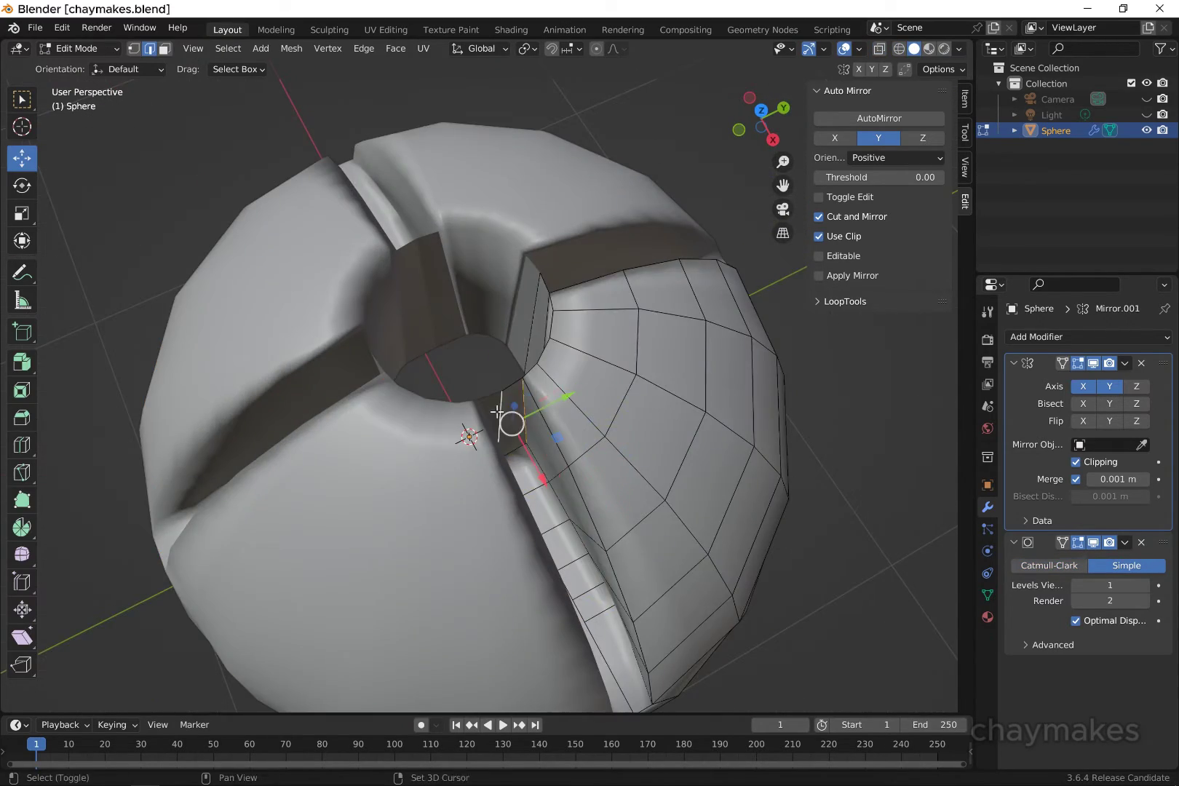
pyautogui.moveTo(497, 412); pyautogui.dragTo(480, 437, button='middle')
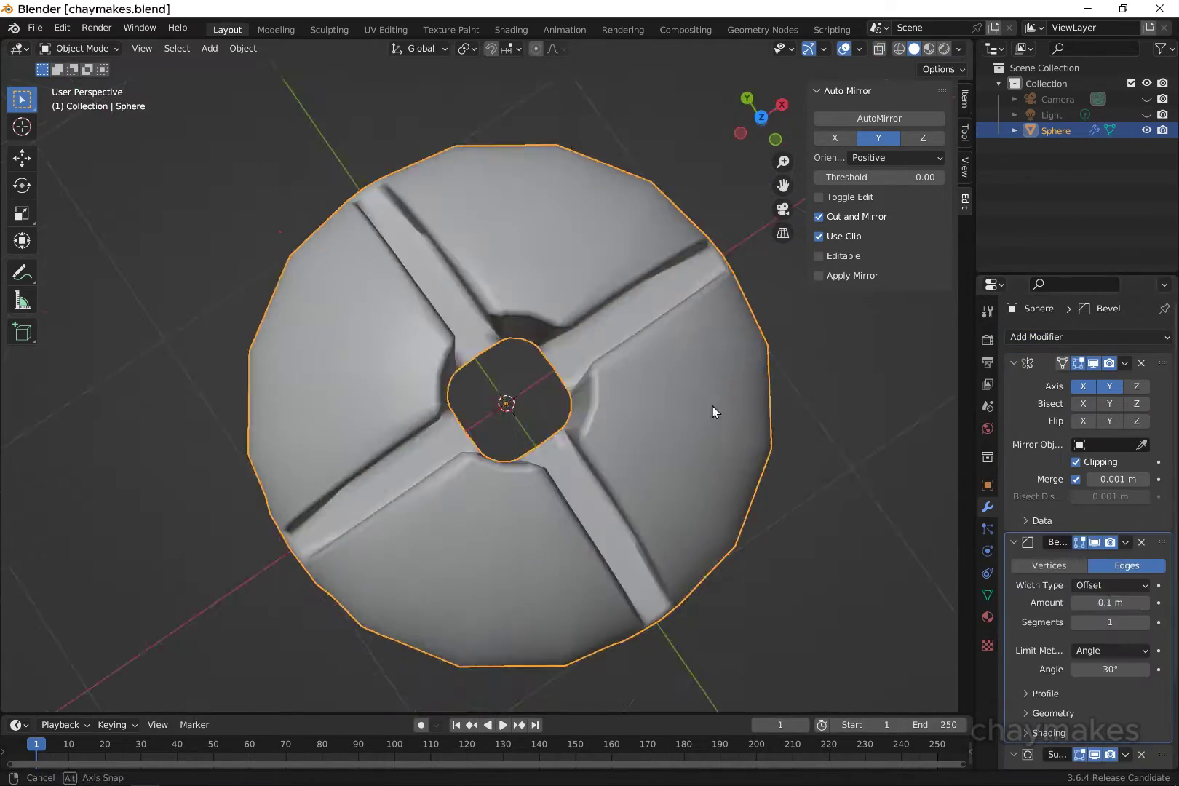
# Set the Subdivision modifier's viewport levels to 3 and its type to Catmull-Clark
pyautogui.scroll(-3, 1092, 509)
pyautogui.click(1148, 698)
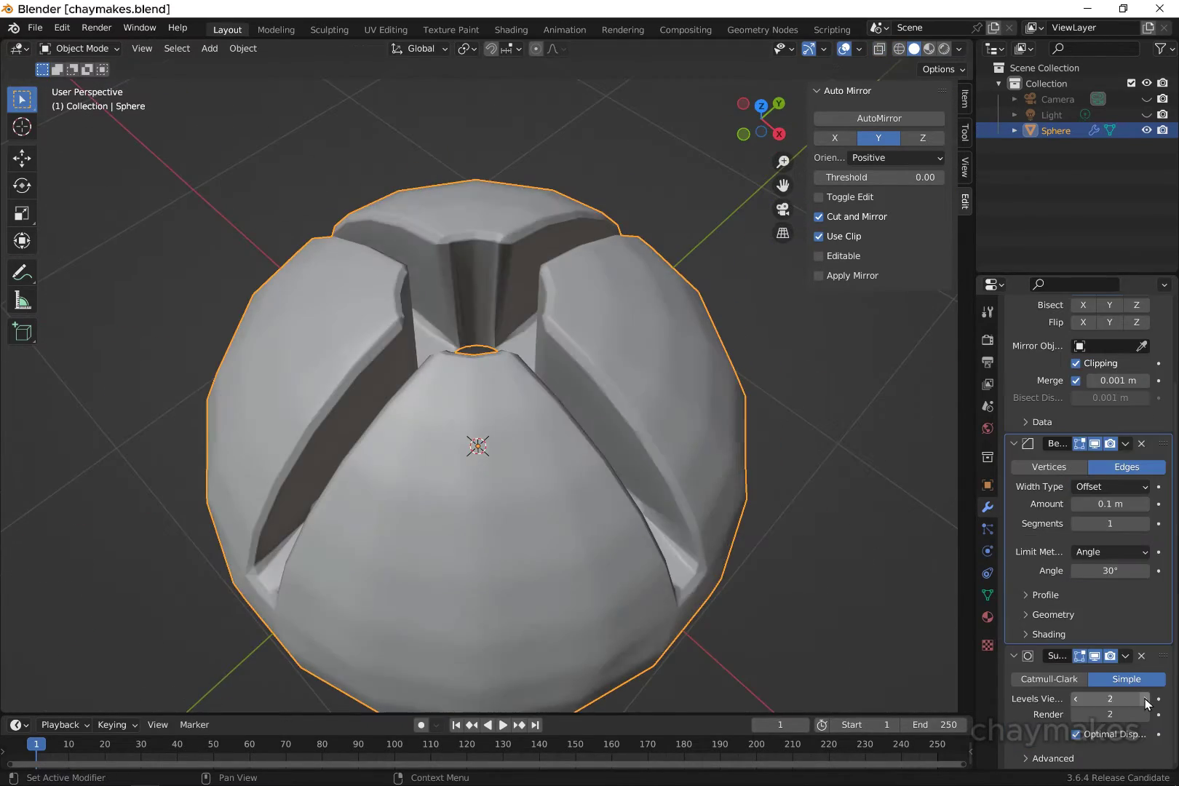
pyautogui.press('Tab')
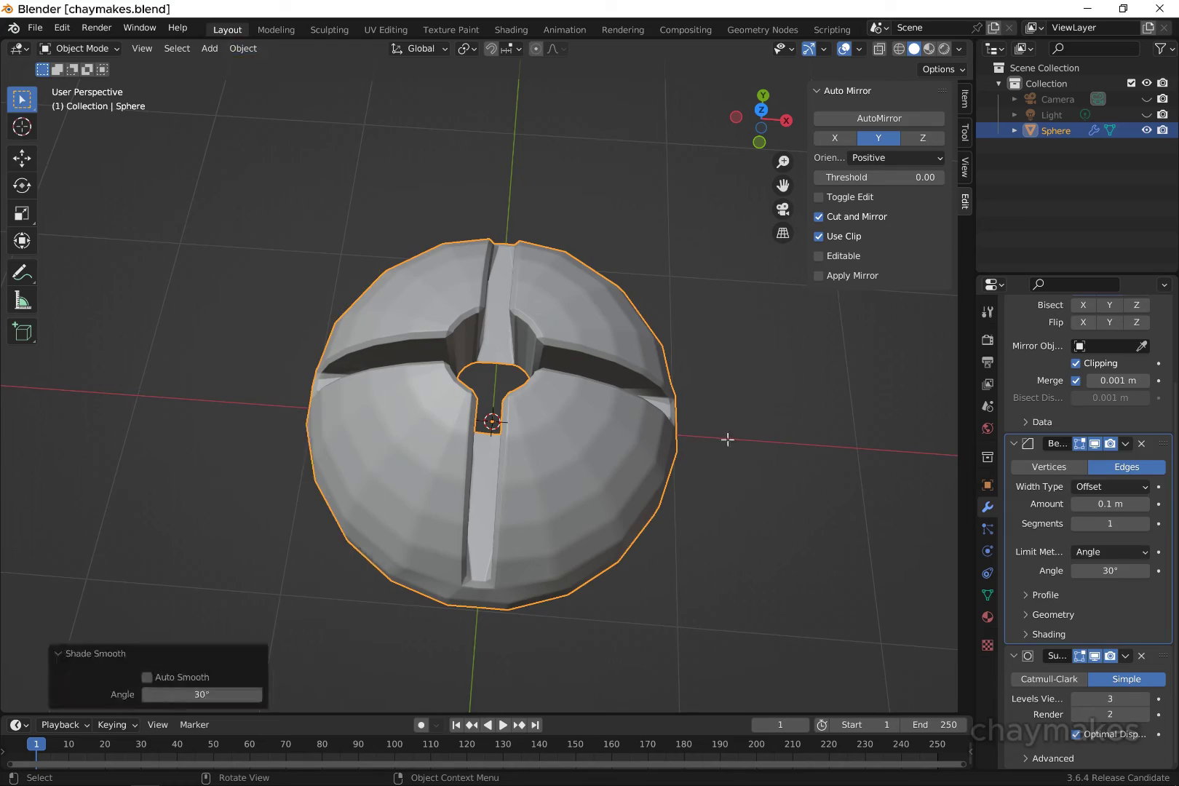
pyautogui.press('Tab')
pyautogui.scroll(-5, 1125, 604)
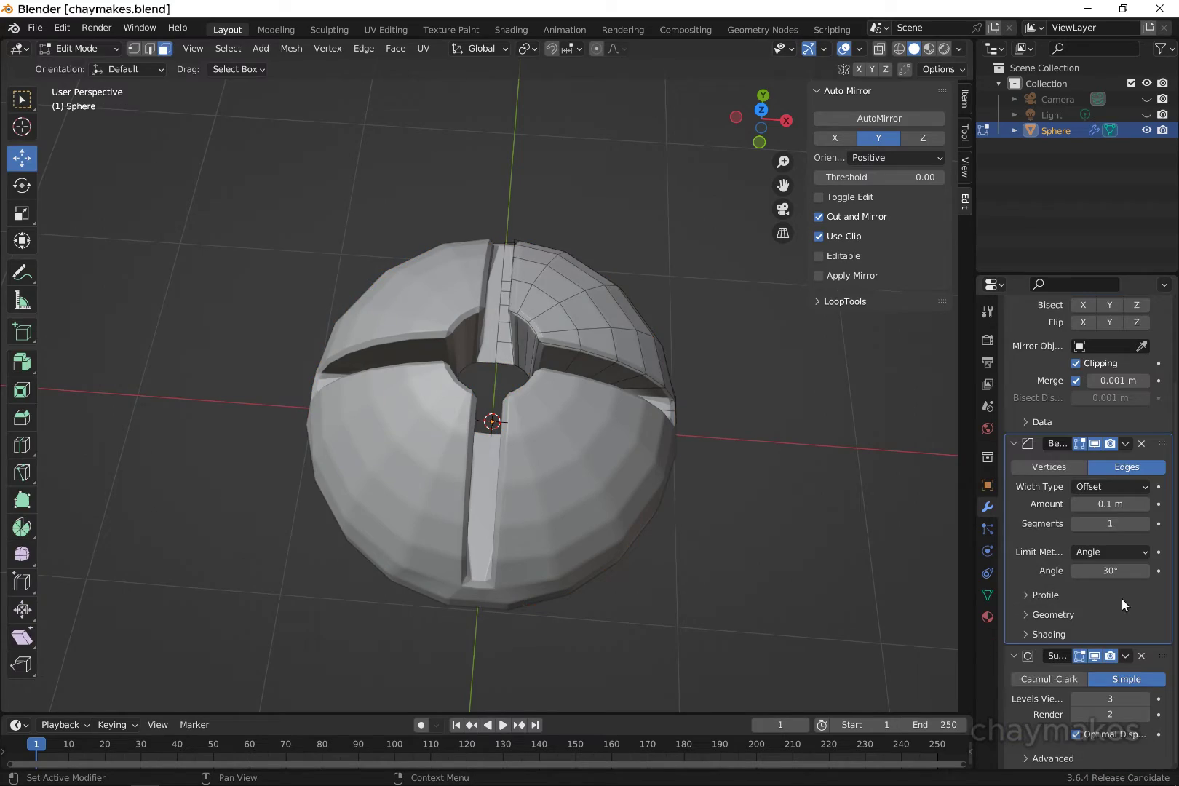
pyautogui.click(1049, 678)
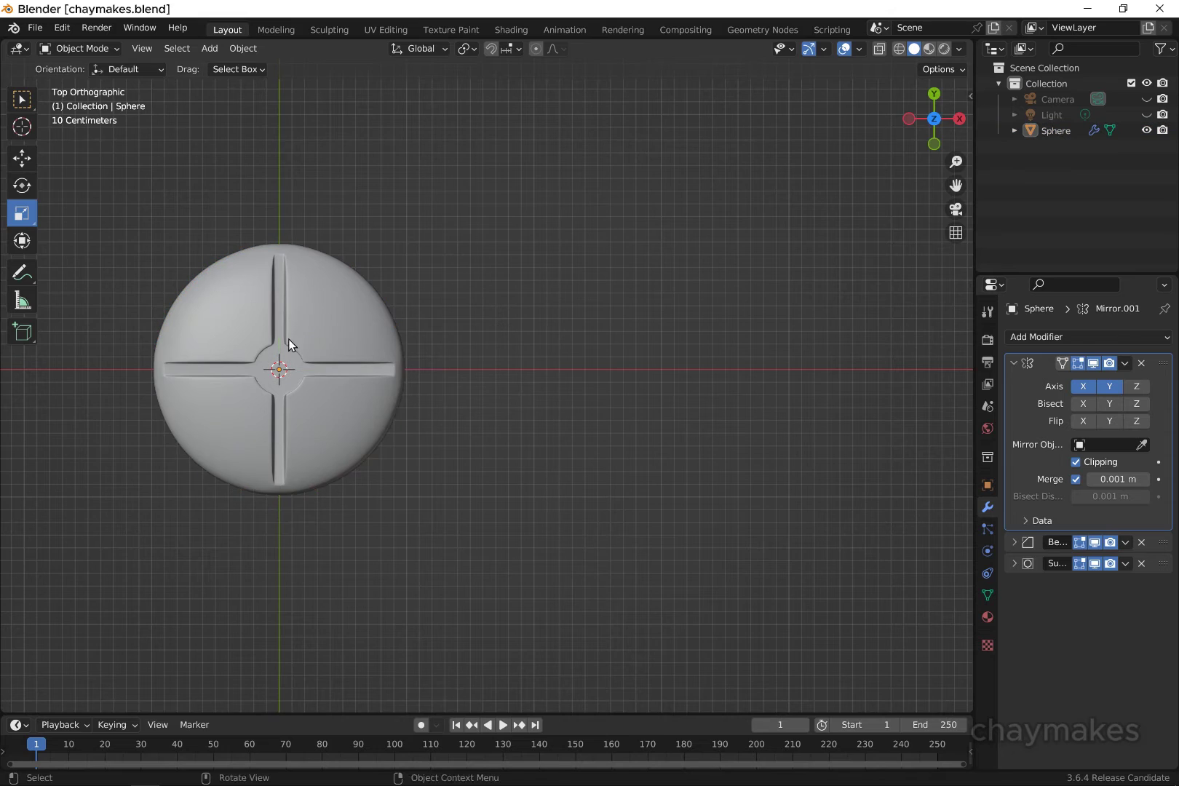
# Split the workspace to add a UV Editor and a Shader Editor, and select the screw head's entire mesh
pyautogui.rightClick(748, 714)
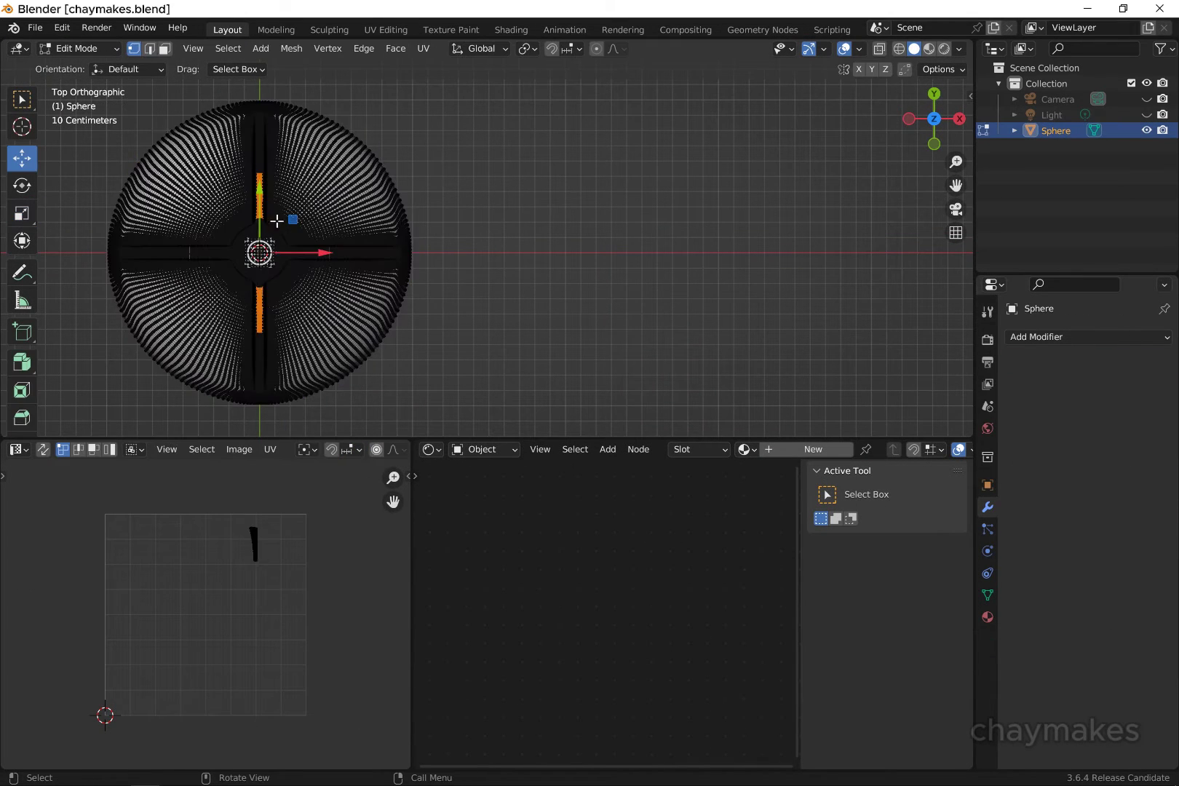
pyautogui.press('a')
pyautogui.scroll(2, 205, 564)
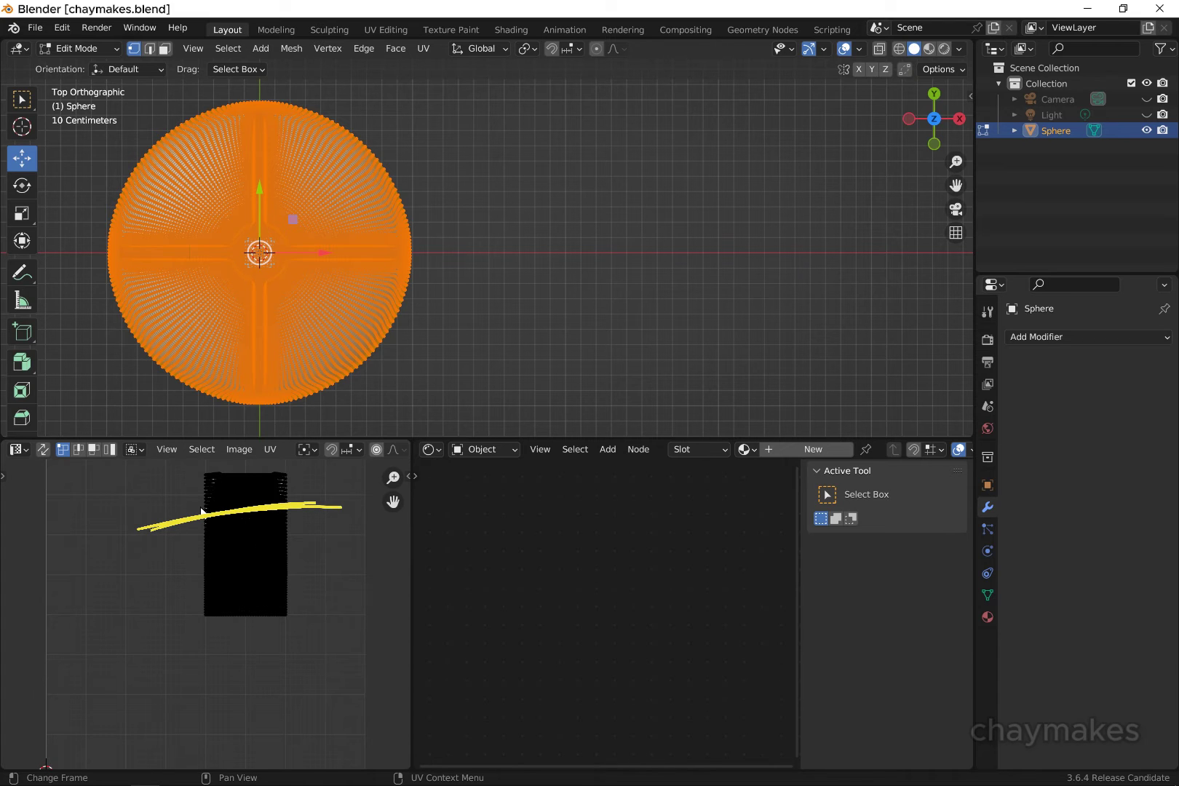
# Unwrap the whole screw head from the top orthographic view with Project from View
pyautogui.scroll(-2, 250, 522)
pyautogui.moveTo(250, 522); pyautogui.dragTo(218, 579, button='middle')
pyautogui.scroll(4, 218, 579)
pyautogui.scroll(-1, 146, 531)
pyautogui.scroll(2, 147, 531)
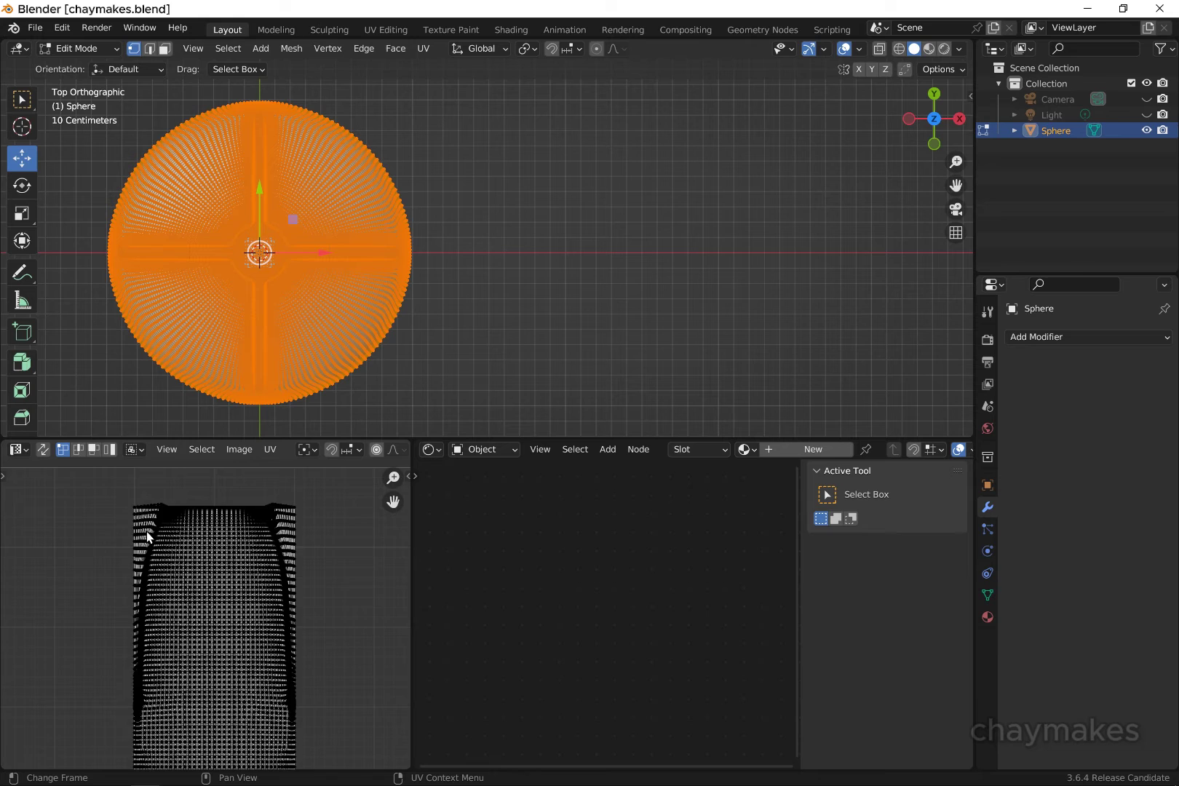
pyautogui.scroll(-2, 146, 532)
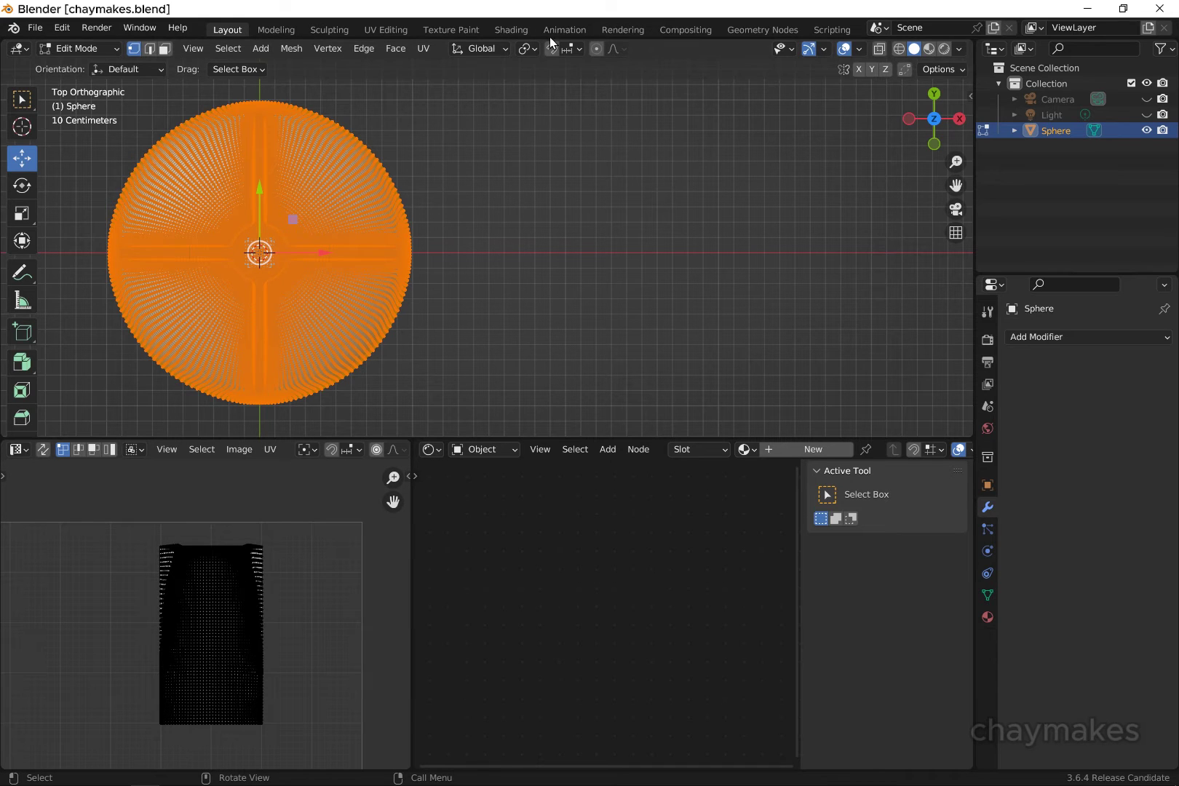
pyautogui.click(423, 49)
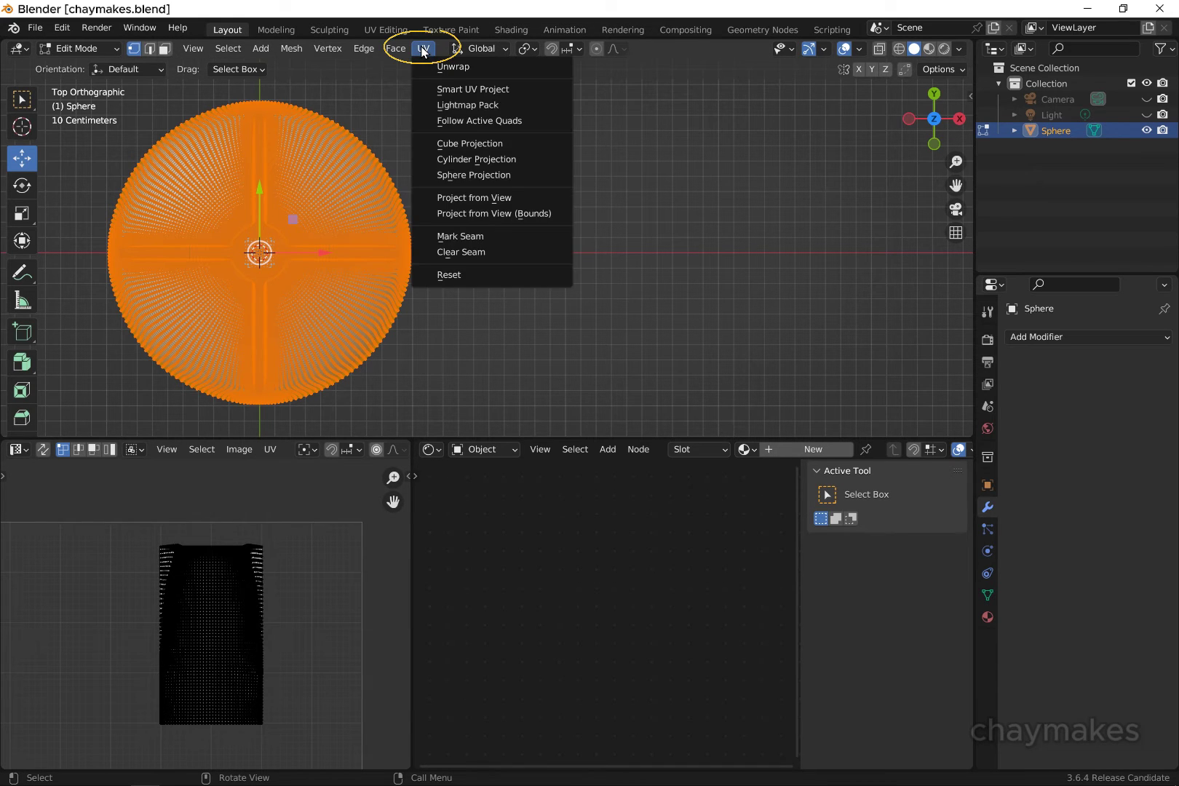
pyautogui.click(455, 202)
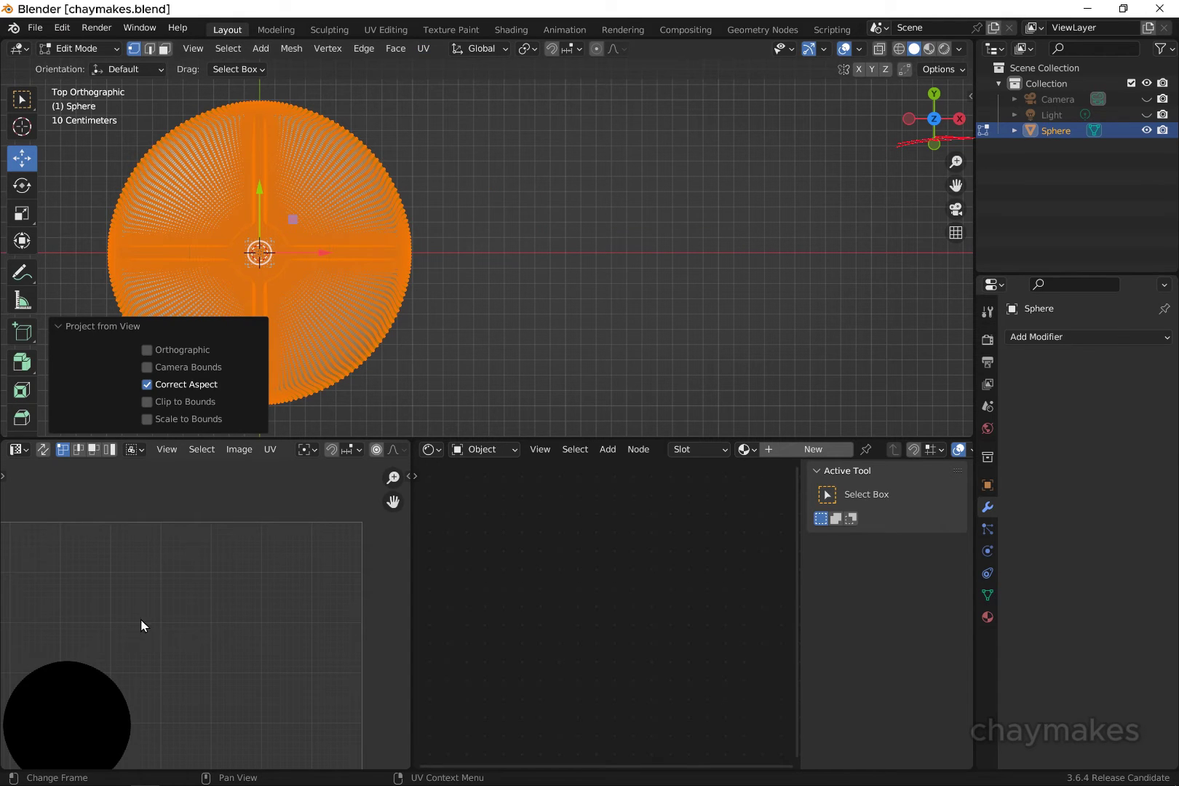
pyautogui.moveTo(100, 636); pyautogui.dragTo(199, 522, button='middle')
pyautogui.scroll(-3, 197, 532)
pyautogui.scroll(5, 196, 532)
pyautogui.scroll(-2, 193, 556)
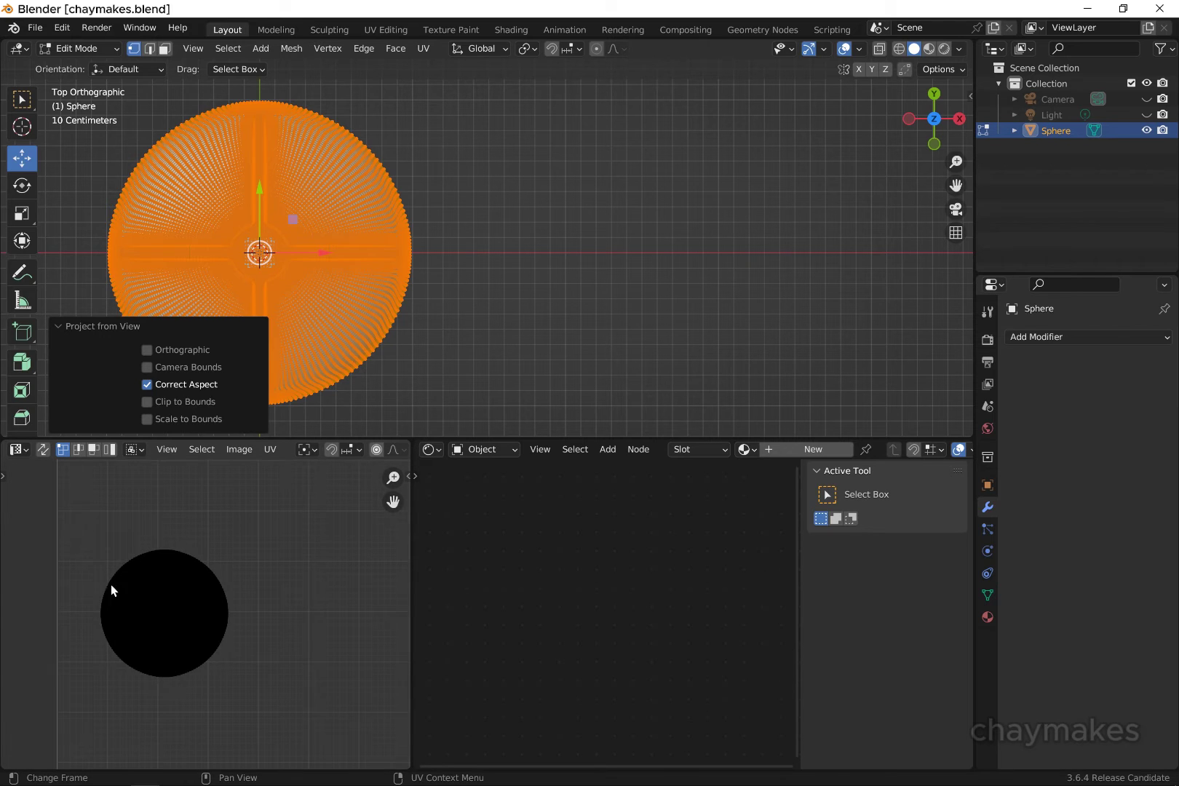
# Select the whole circular UV island and move it to the centre of the UV square
pyautogui.moveTo(82, 525); pyautogui.dragTo(252, 697)
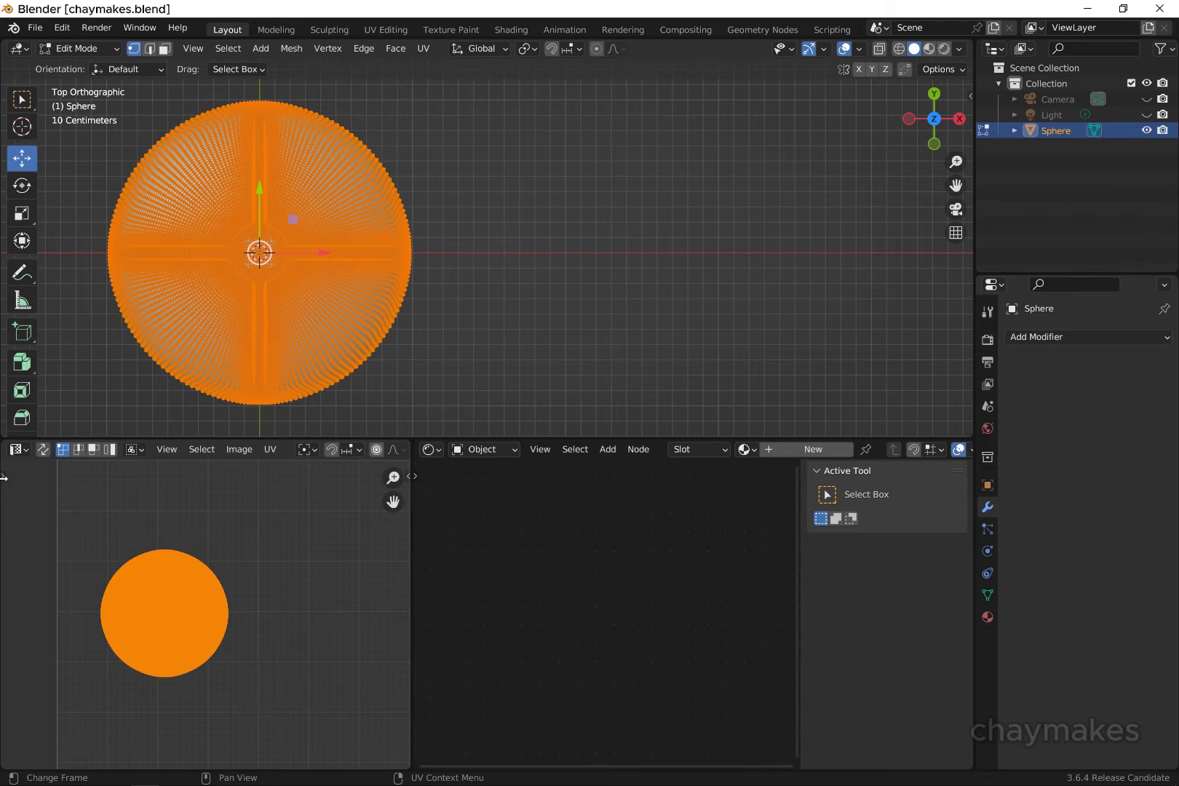
pyautogui.press('t')
pyautogui.moveTo(201, 585); pyautogui.dragTo(237, 566, button='middle')
pyautogui.scroll(-5, 326, 569)
pyautogui.scroll(1, 318, 575)
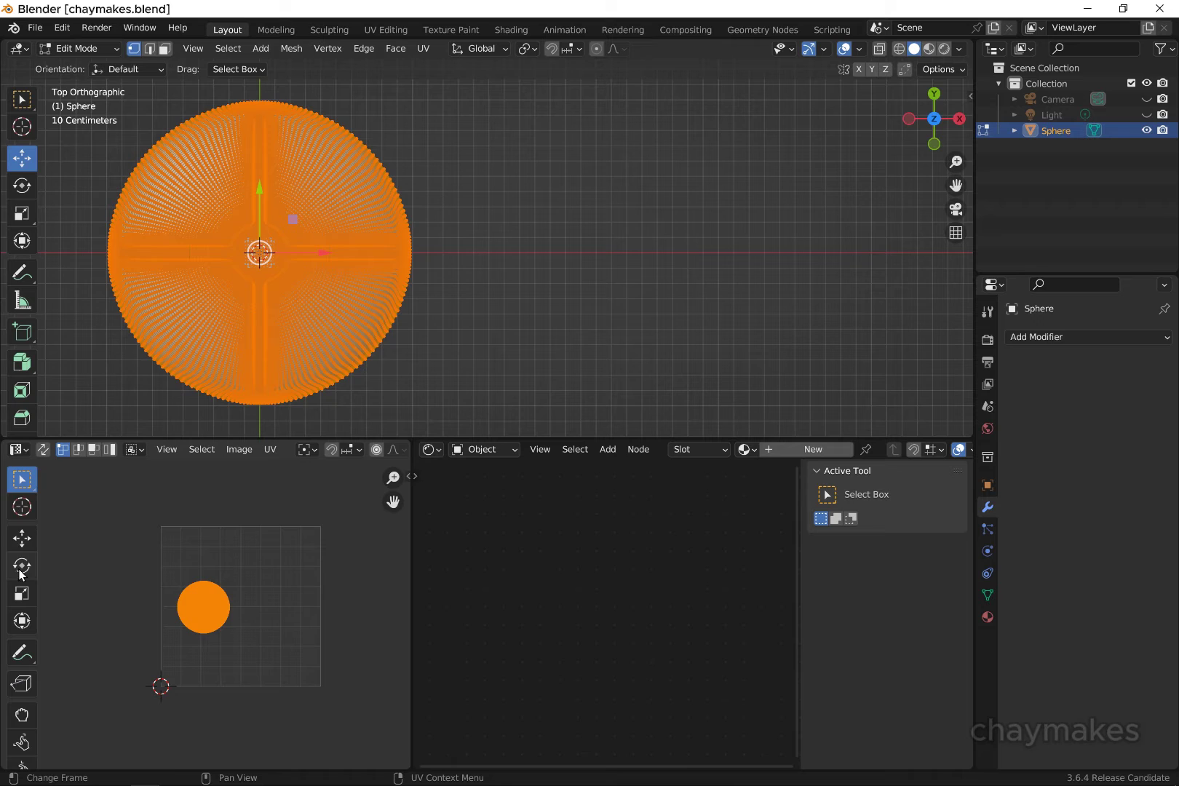
pyautogui.click(22, 540)
pyautogui.moveTo(271, 605); pyautogui.dragTo(309, 605)
pyautogui.moveTo(239, 545); pyautogui.dragTo(237, 544)
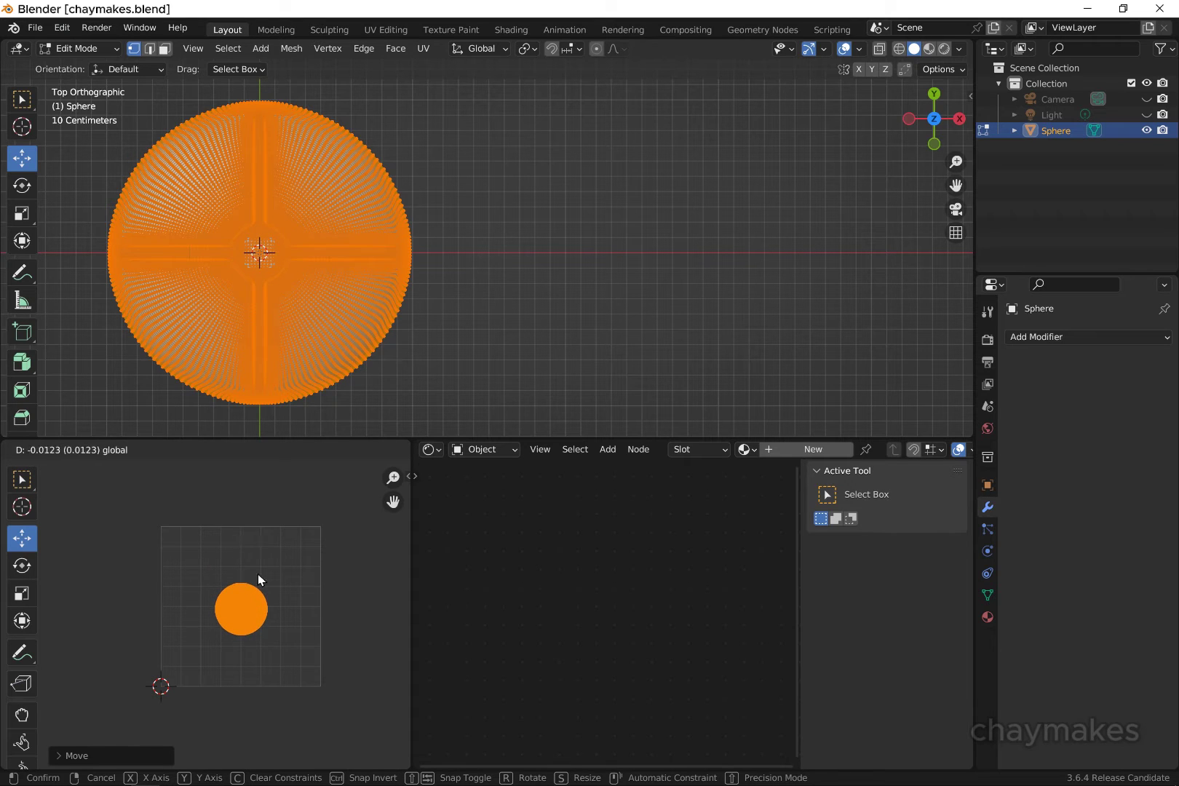
# Scale the UV island up to nearly fill the UV square, recentre it, and save the file
pyautogui.moveTo(287, 604); pyautogui.dragTo(235, 587)
pyautogui.click(21, 594)
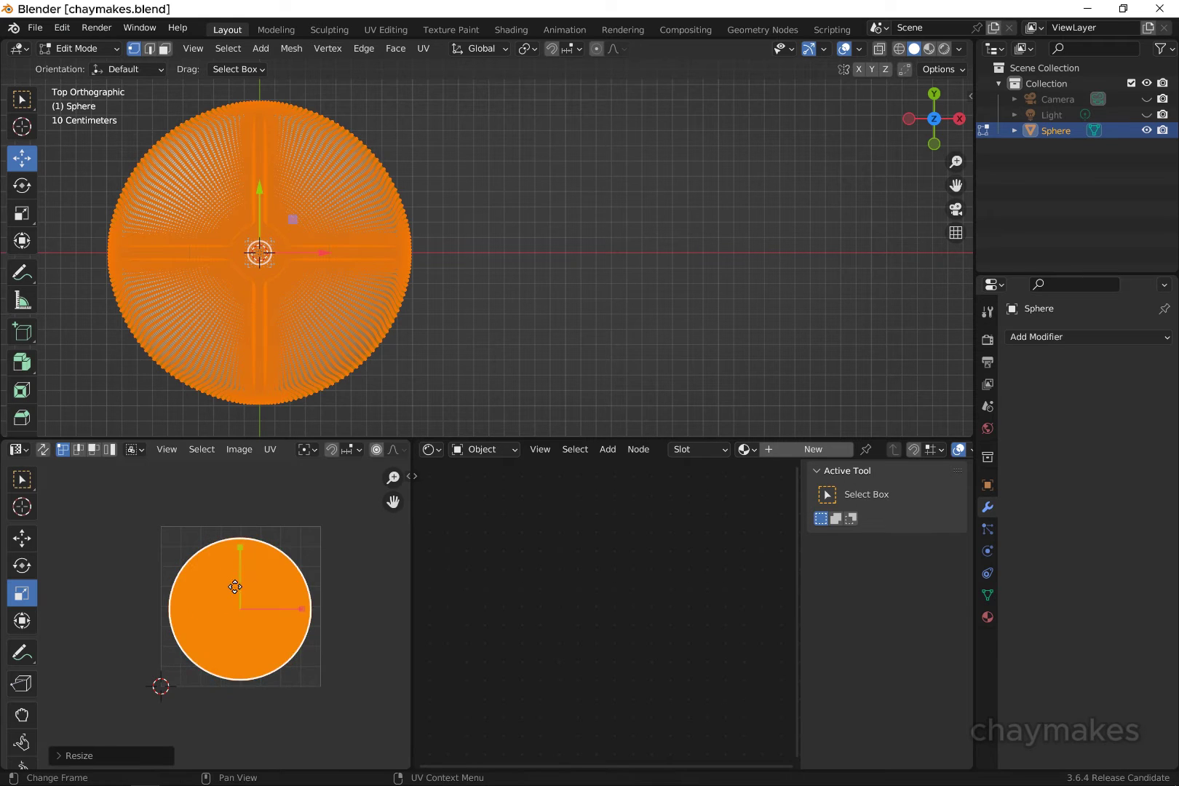
pyautogui.click(22, 539)
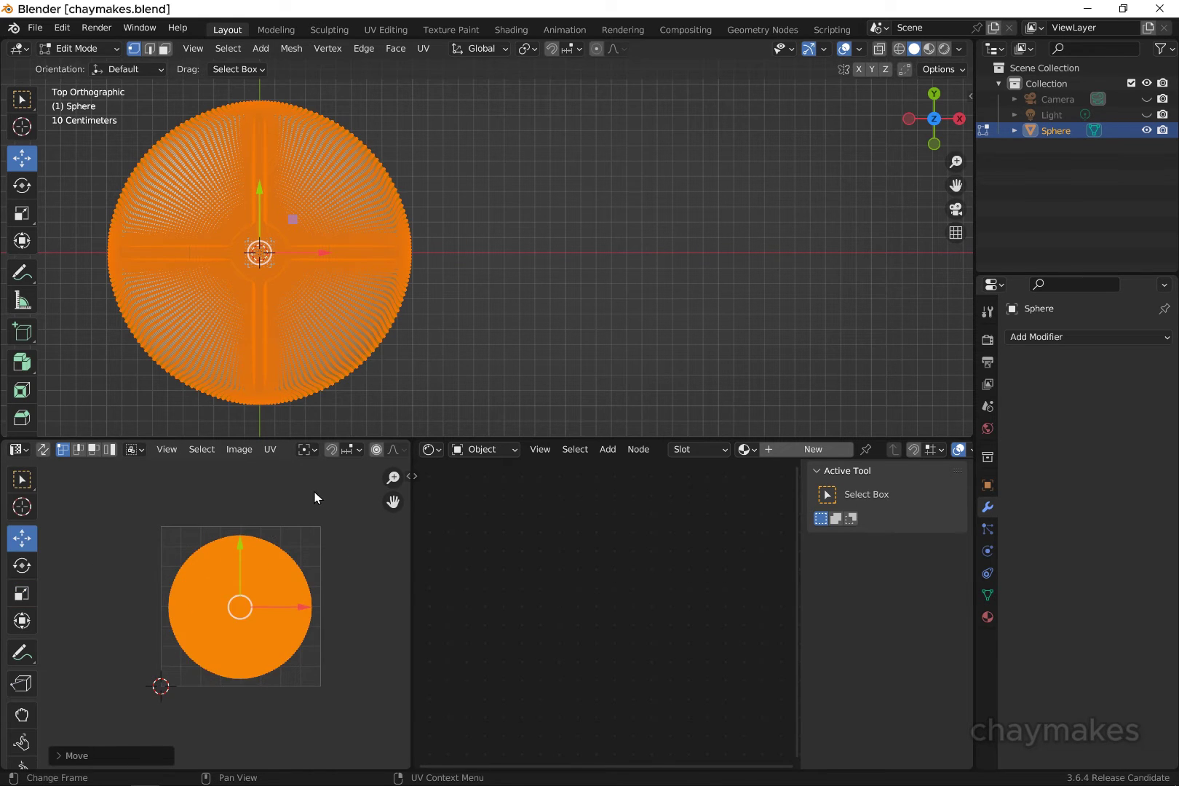
pyautogui.click(314, 497)
pyautogui.hotkey('ctrl', 's')
pyautogui.scroll(2, 244, 559)
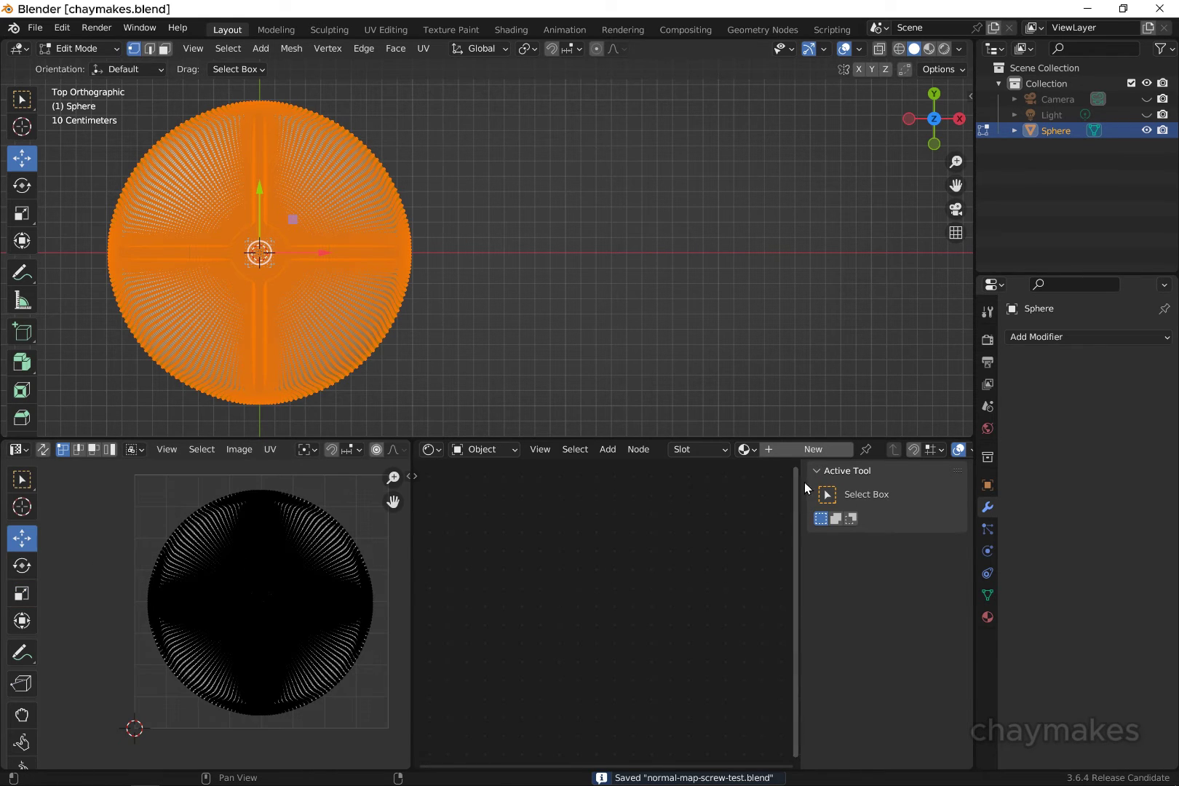
# Create a new material for the screw head and hide the Shader Editor's sidebar
pyautogui.moveTo(801, 486); pyautogui.dragTo(1072, 463)
pyautogui.click(988, 618)
pyautogui.click(813, 450)
pyautogui.moveTo(631, 610); pyautogui.dragTo(711, 512, button='middle')
pyautogui.scroll(2, 711, 512)
# Add an Image Texture node to the screw head's material
pyautogui.click(608, 450)
pyautogui.click(622, 468)
pyautogui.write('im')
pyautogui.press('Return')
pyautogui.click(645, 623)
# Create a 1024 × 1024 px image named norm-screw-head in the Image Texture node, with 32-bit float and a fully transparent black colour
pyautogui.scroll(2, 644, 624)
pyautogui.scroll(7, 785, 611)
pyautogui.moveTo(640, 626); pyautogui.dragTo(750, 636, button='middle')
pyautogui.click(631, 599)
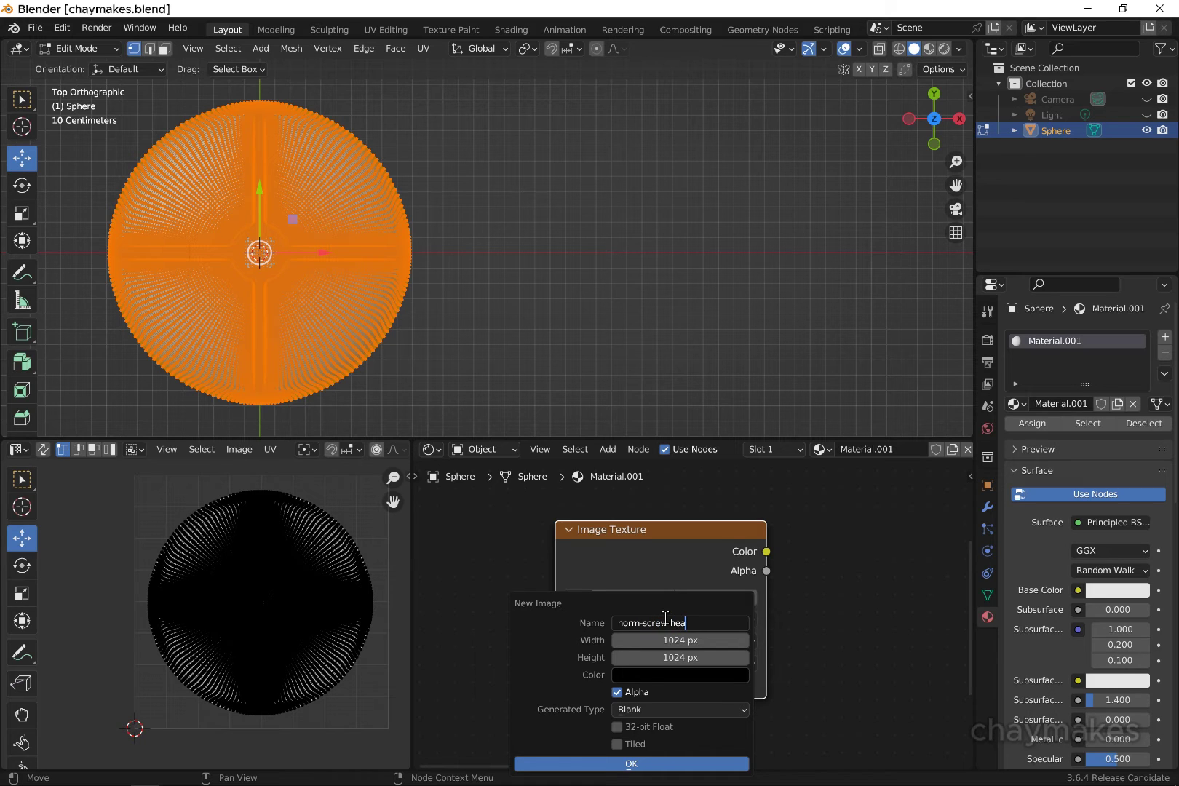
pyautogui.click(616, 728)
pyautogui.click(667, 675)
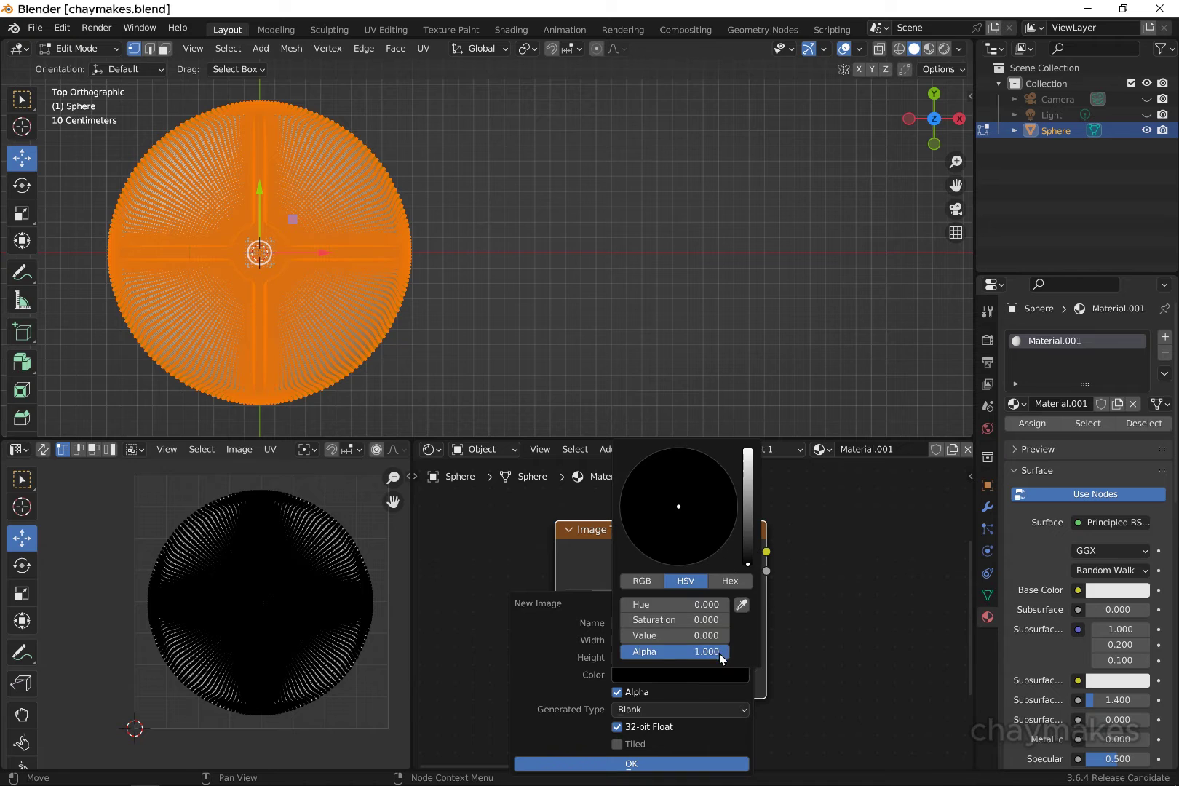
pyautogui.moveTo(719, 653); pyautogui.dragTo(610, 653)
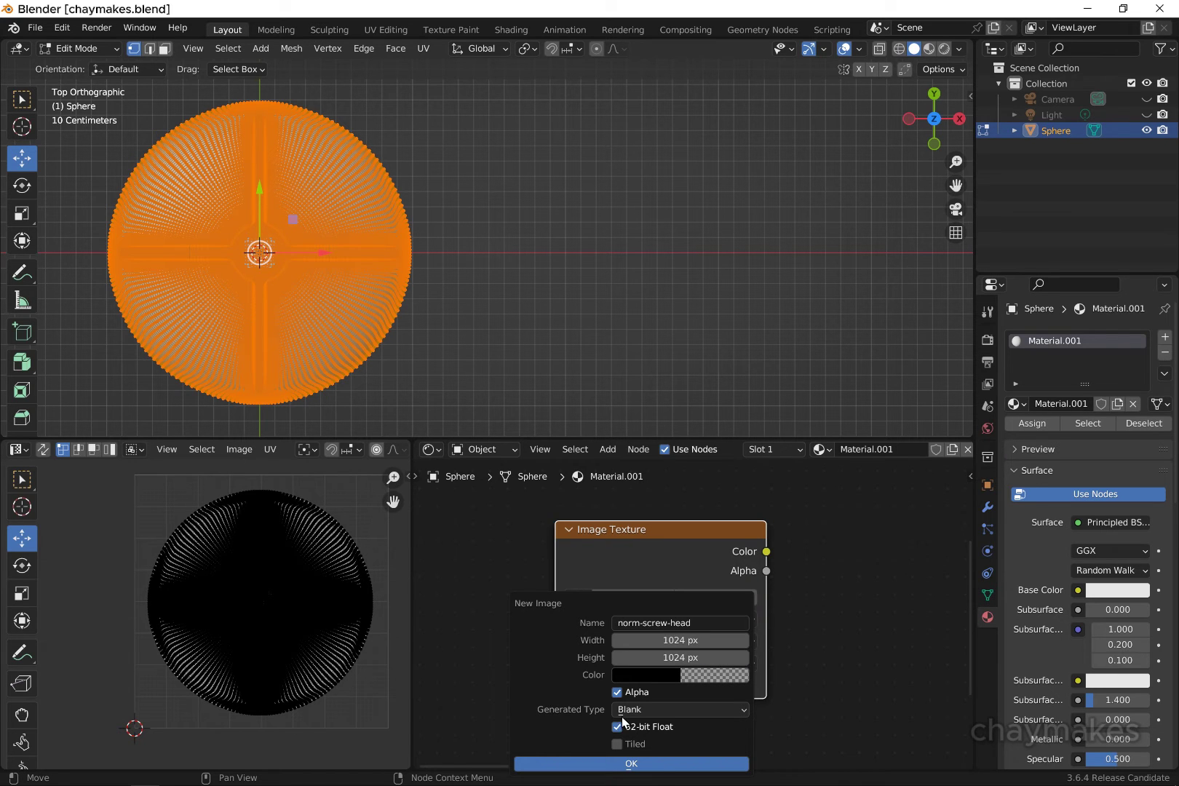
pyautogui.click(649, 764)
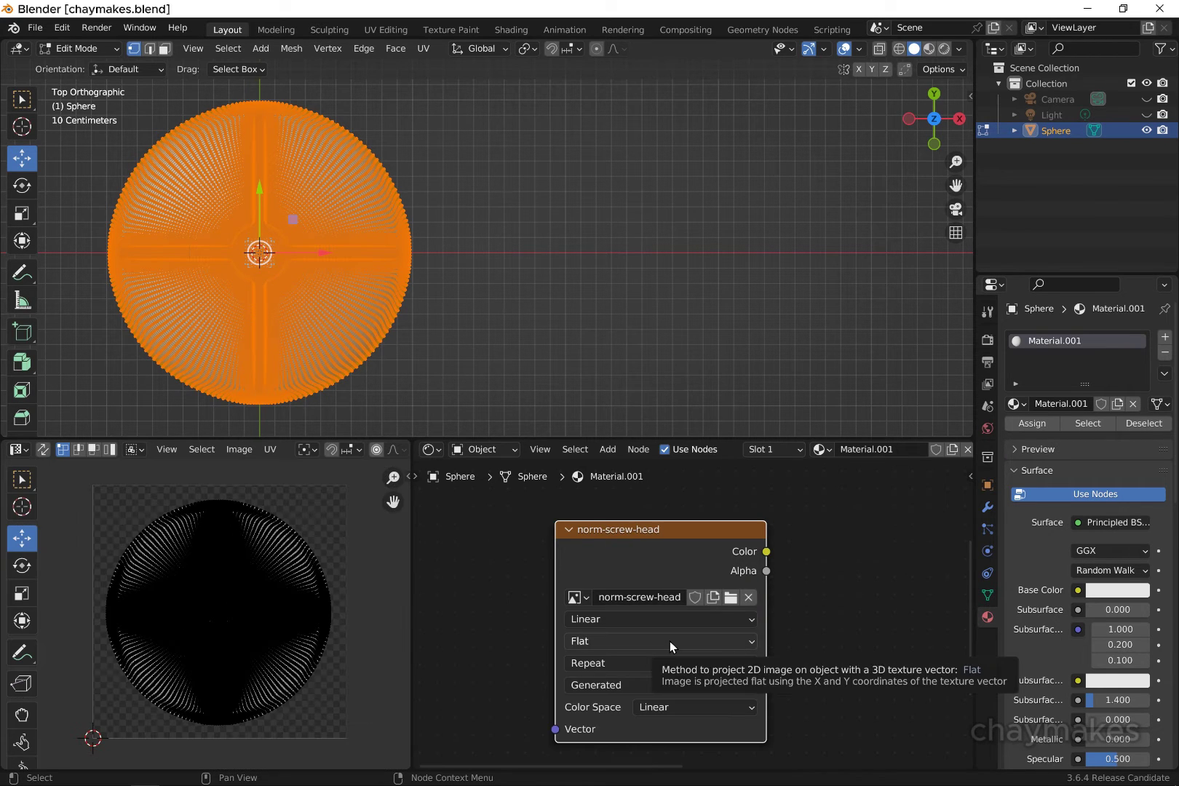
# Switch the scene's render engine to Cycles
pyautogui.click(988, 339)
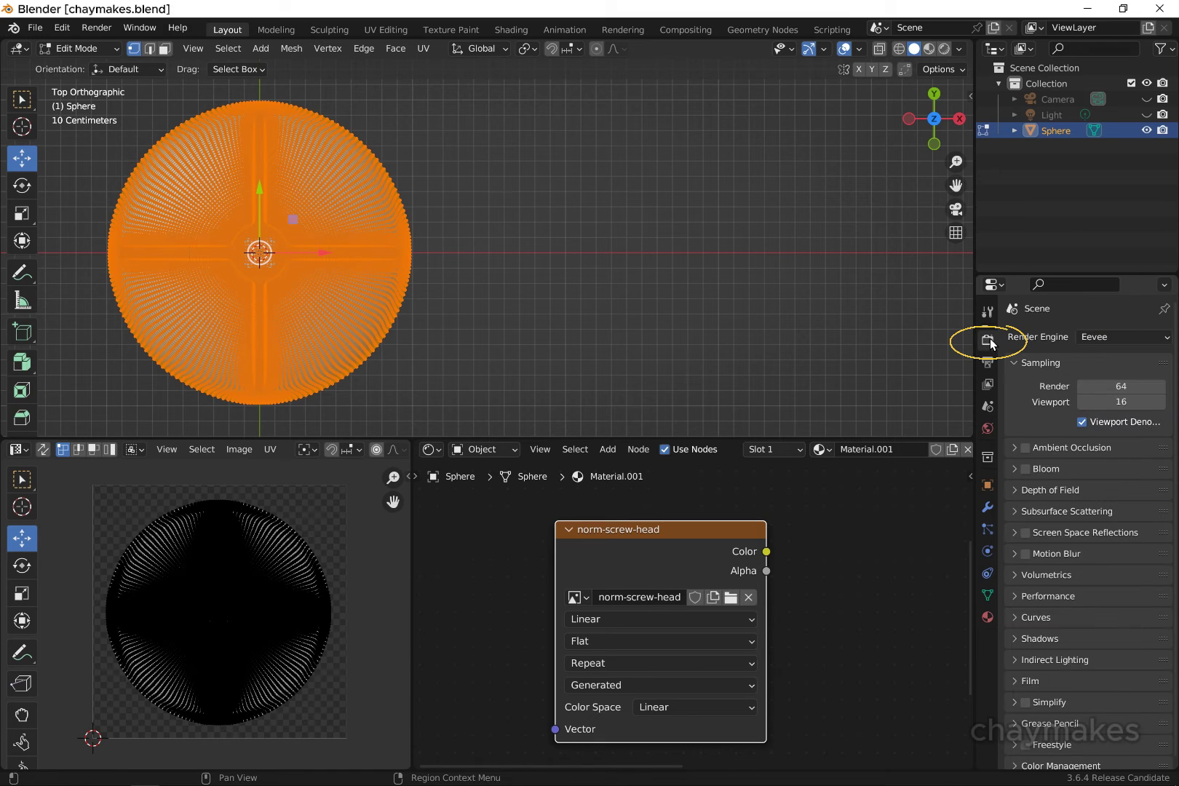
pyautogui.click(1095, 337)
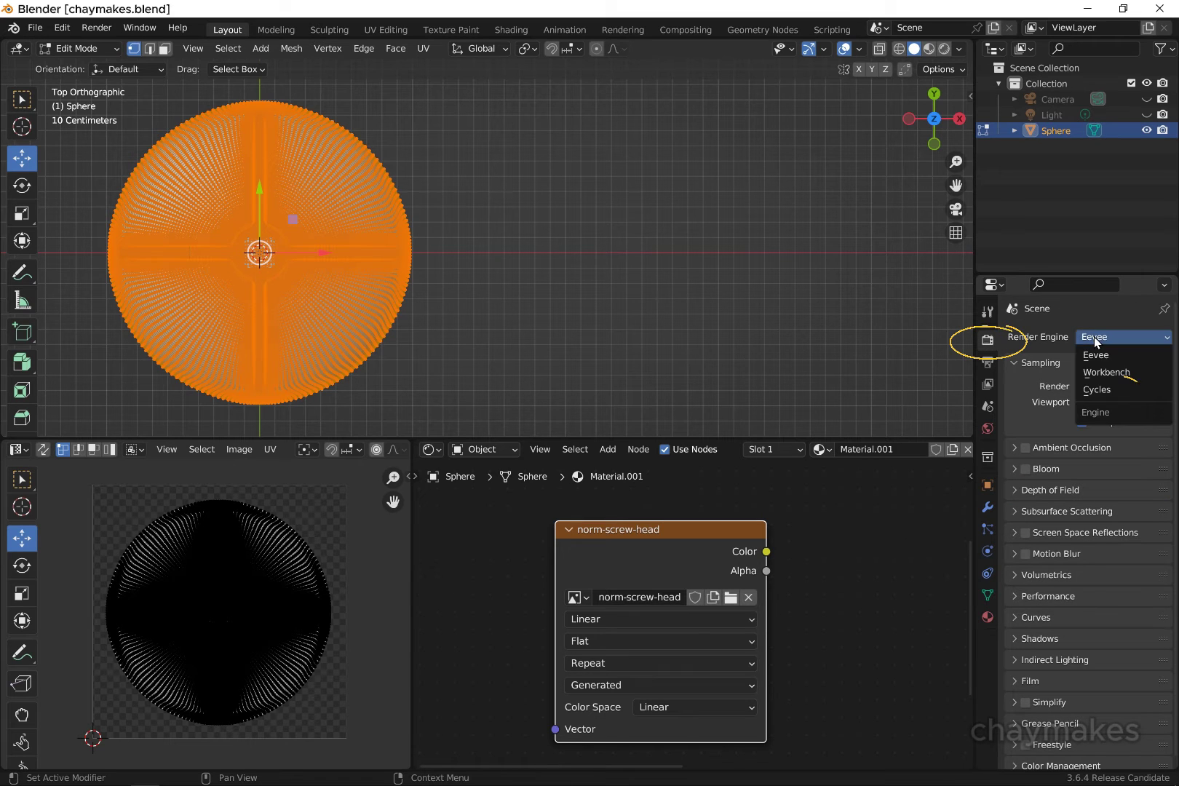
pyautogui.click(1105, 392)
# Set the bake type to Normal with Object as the normal space
pyautogui.scroll(-6, 1104, 437)
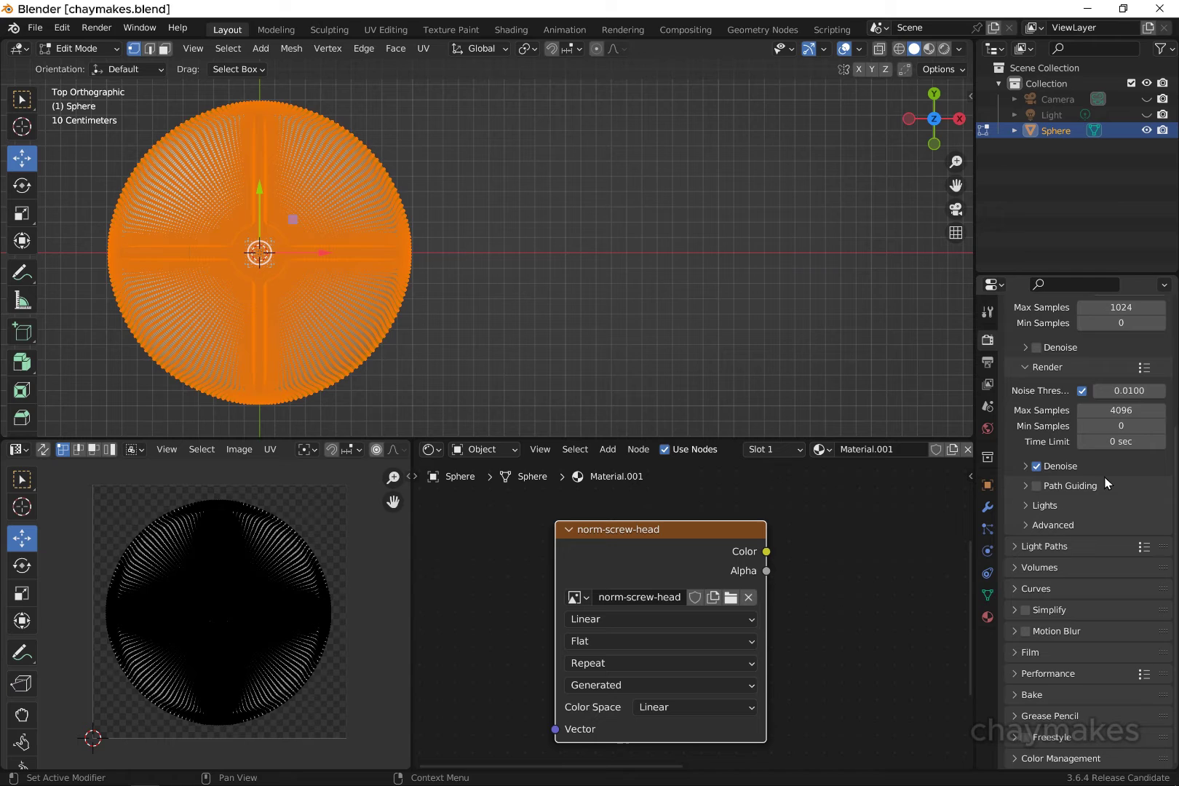
pyautogui.click(1016, 695)
pyautogui.scroll(-10, 1079, 676)
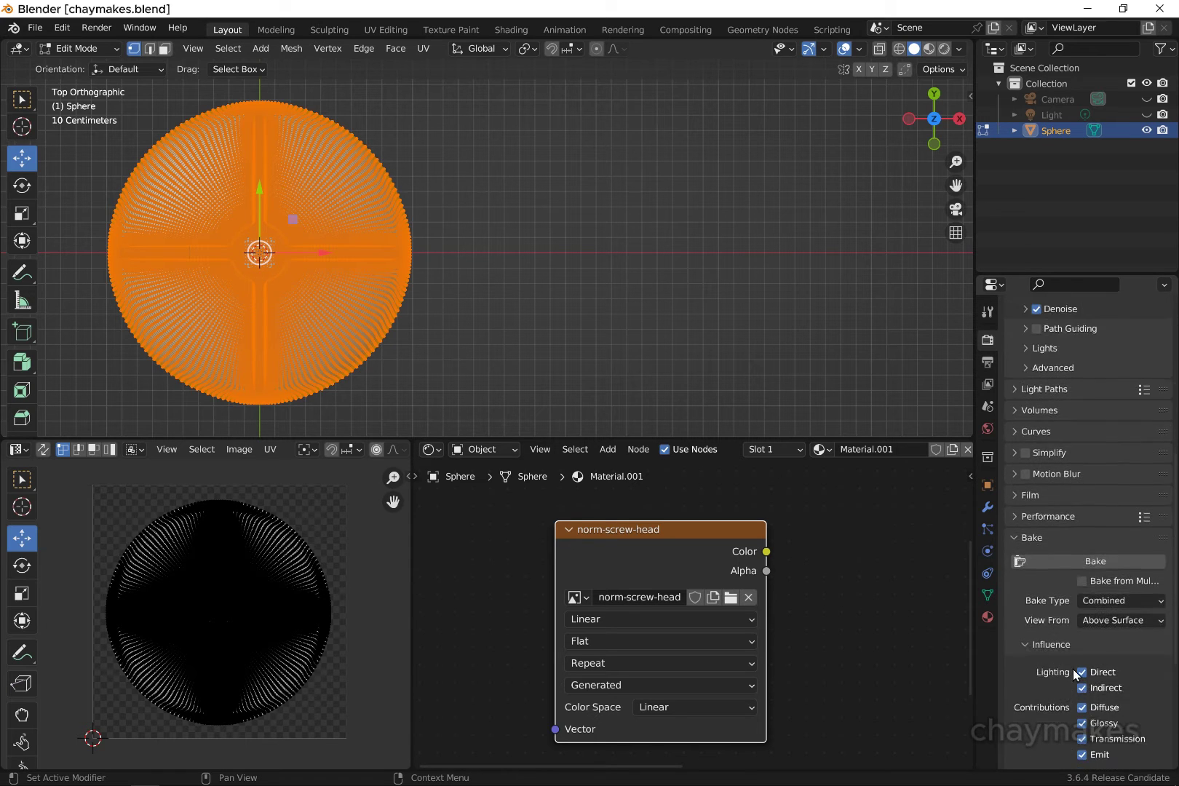
pyautogui.scroll(-2, 1091, 615)
pyautogui.click(1119, 397)
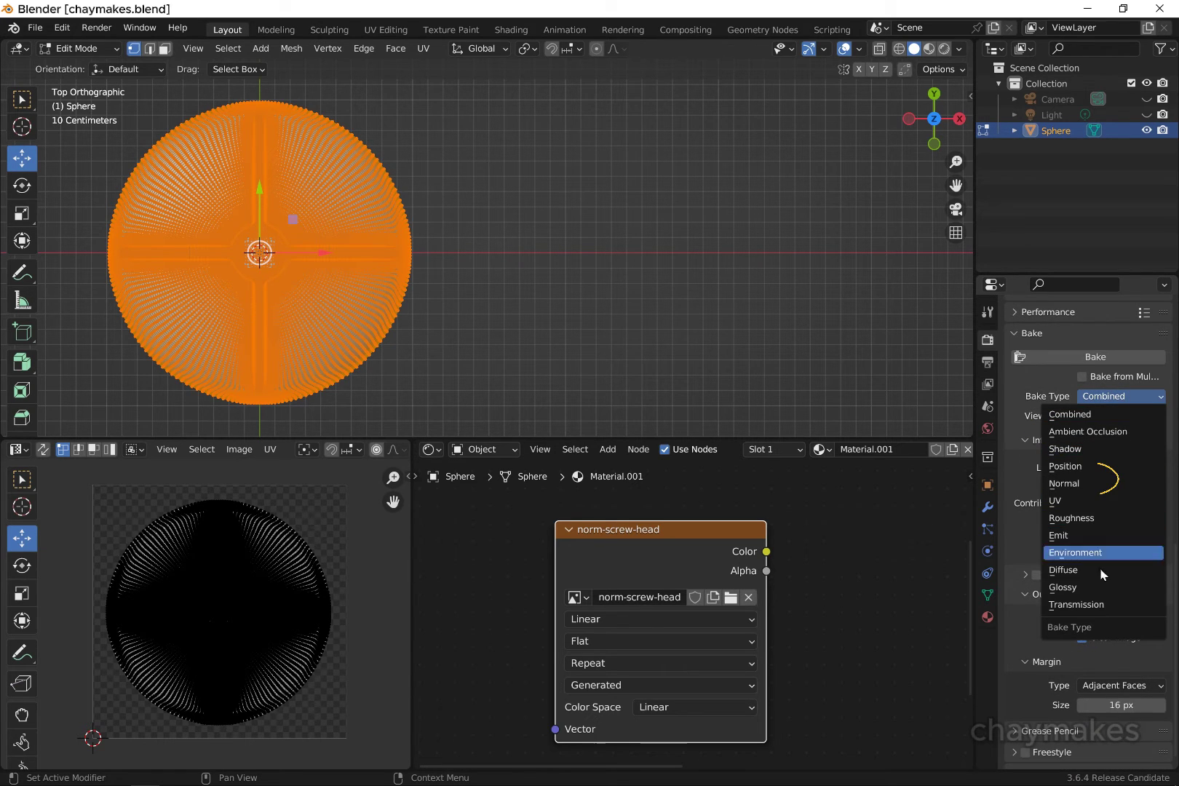
pyautogui.click(1085, 483)
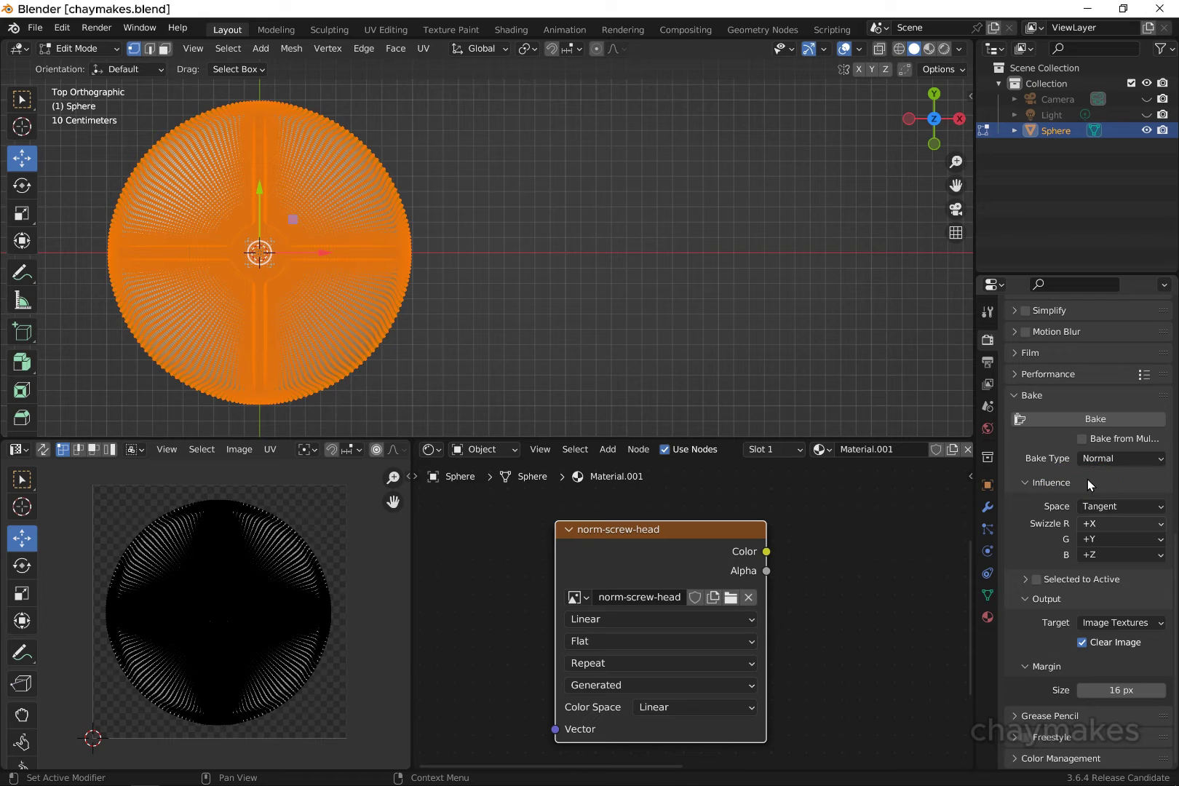
pyautogui.click(1142, 499)
pyautogui.click(1077, 523)
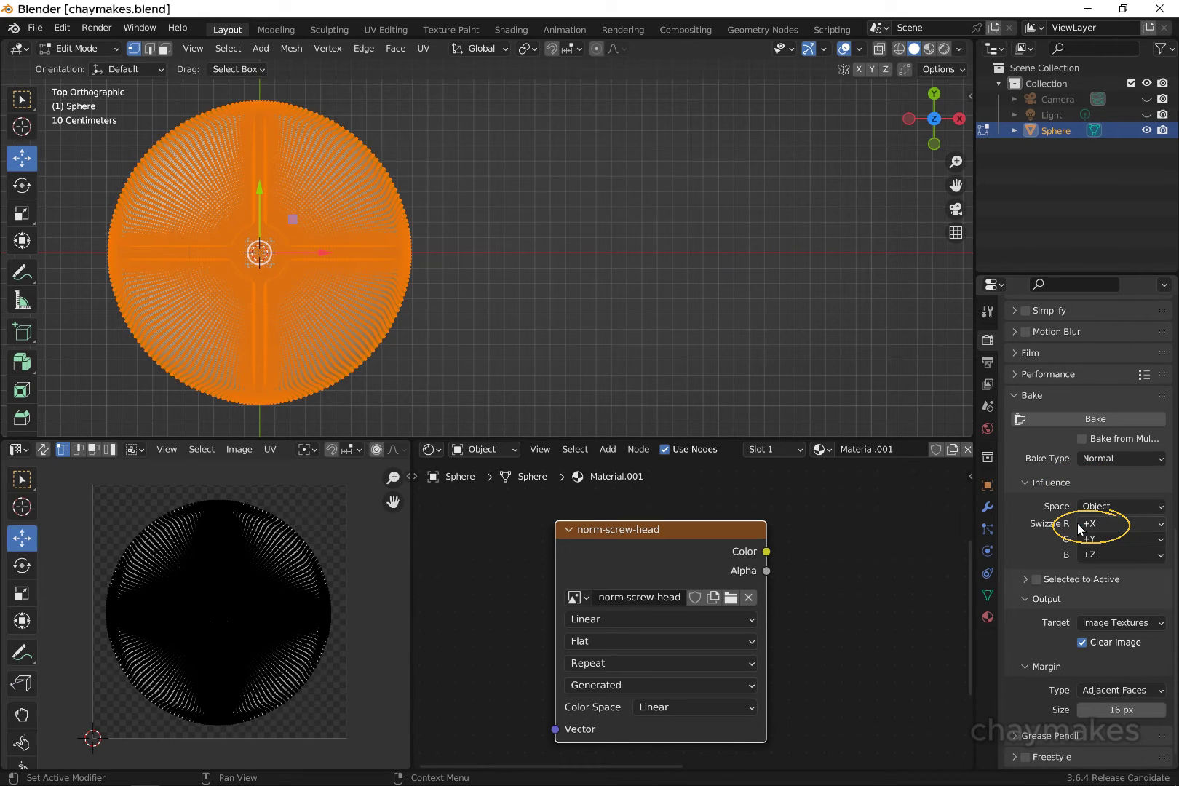
pyautogui.scroll(-1, 1077, 527)
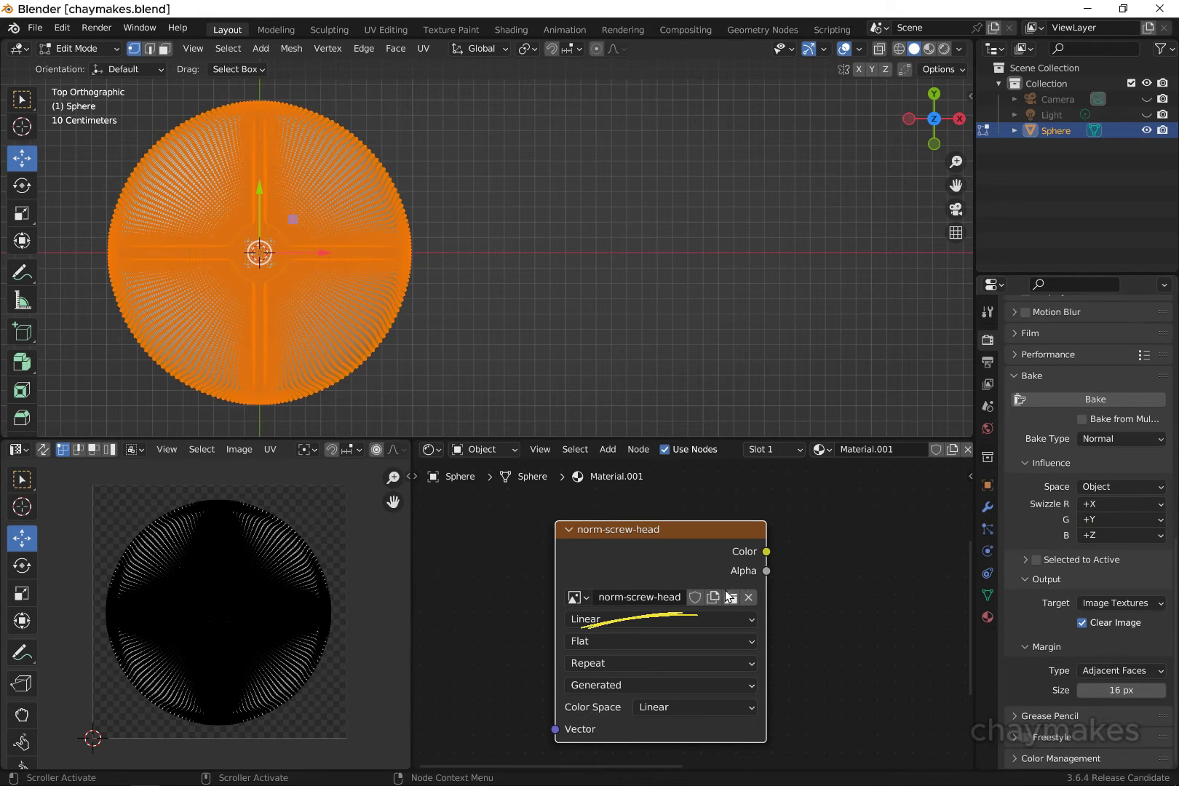
pyautogui.scroll(2, 1111, 538)
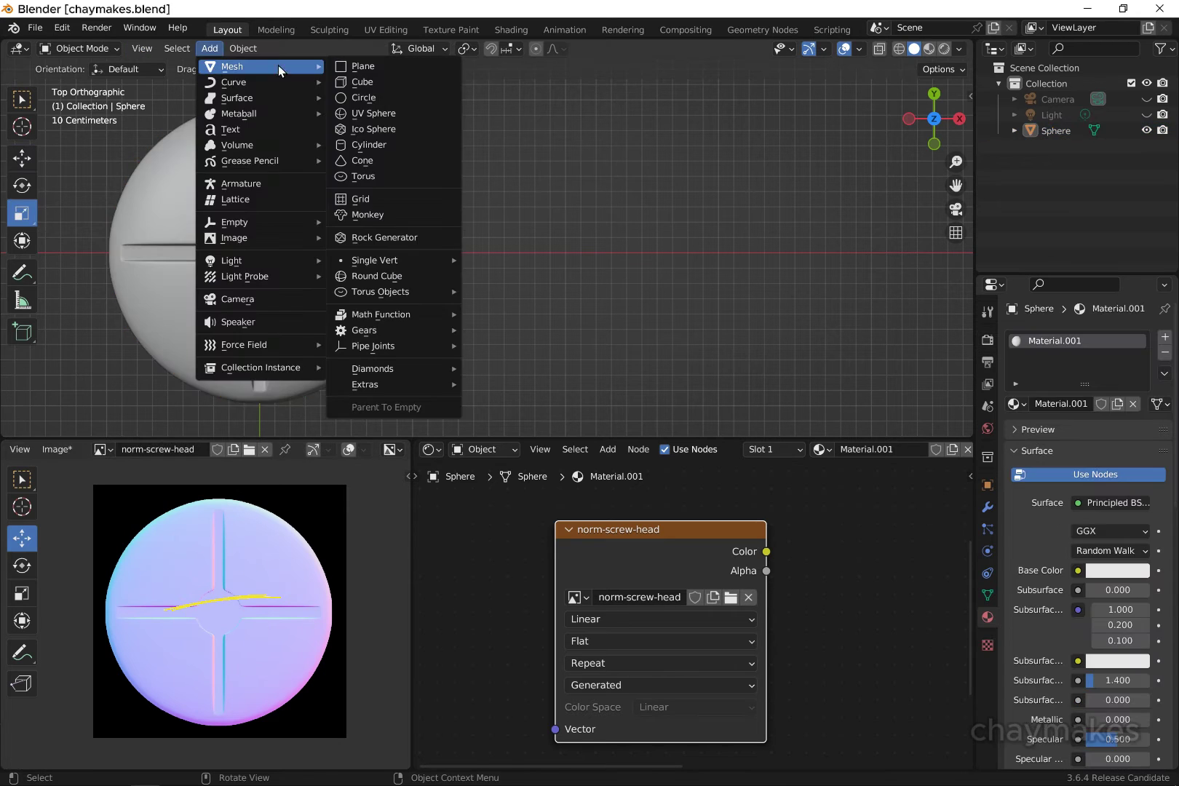
# Add a plane mesh, move it along X to sit beside the screw head, and leave it selected
pyautogui.click(361, 67)
pyautogui.click(21, 160)
pyautogui.moveTo(340, 250); pyautogui.dragTo(762, 245)
pyautogui.click(479, 238)
pyautogui.click(758, 326)
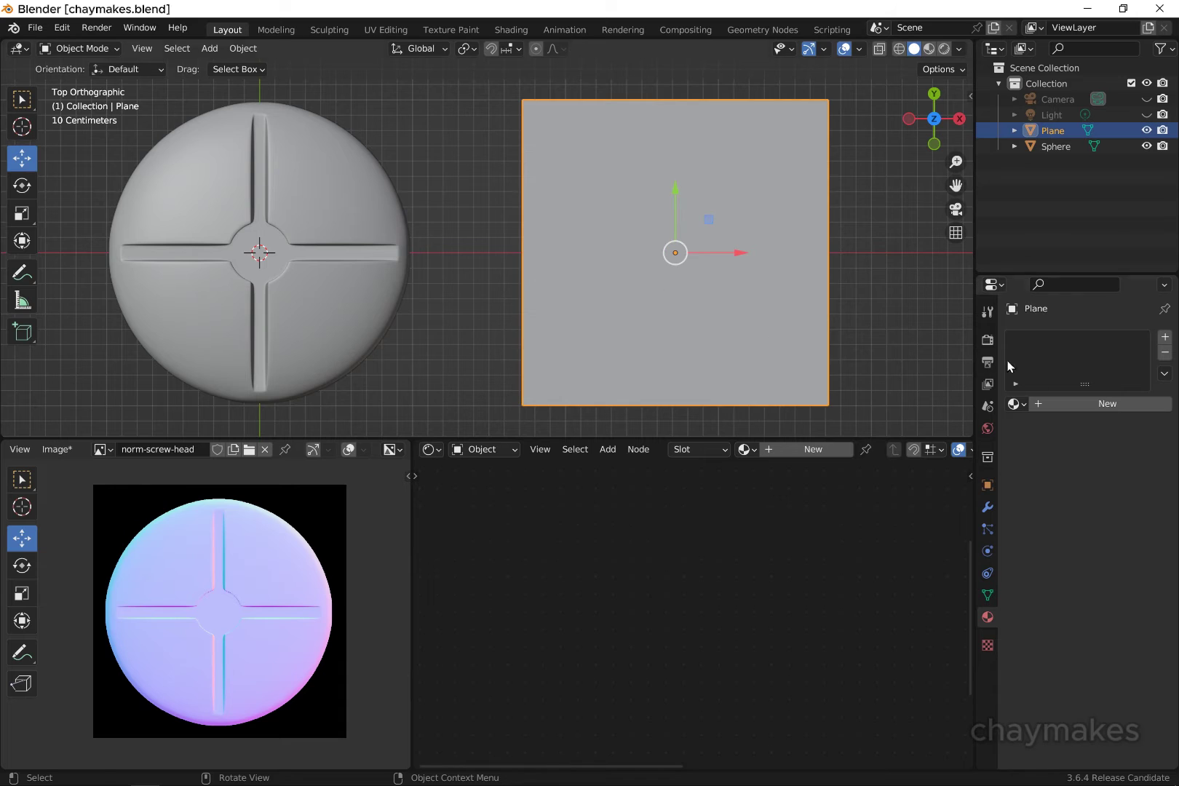
# Create a new material for the plane and name it Material.Test-Norm
pyautogui.click(1059, 404)
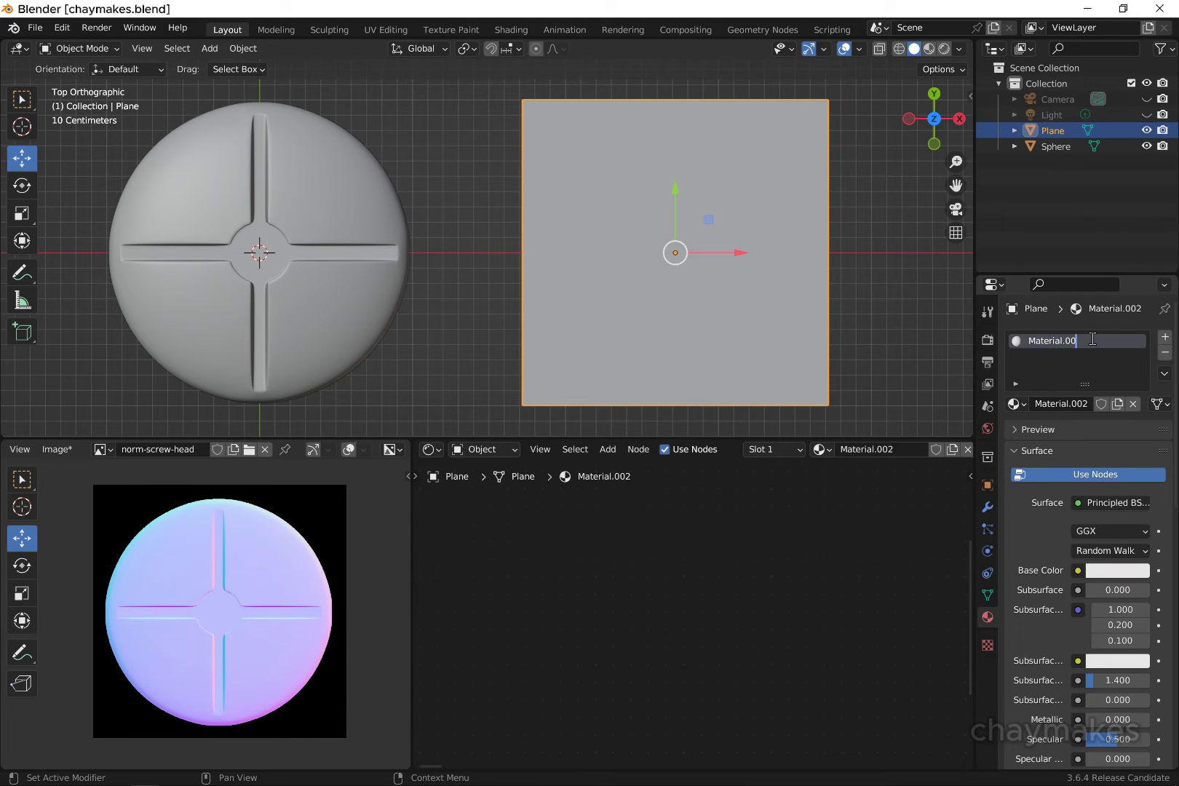
pyautogui.write('m')
pyautogui.press('Return')
# Add an Image Texture node to the plane's material, placed ahead of the Principled BSDF
pyautogui.click(608, 450)
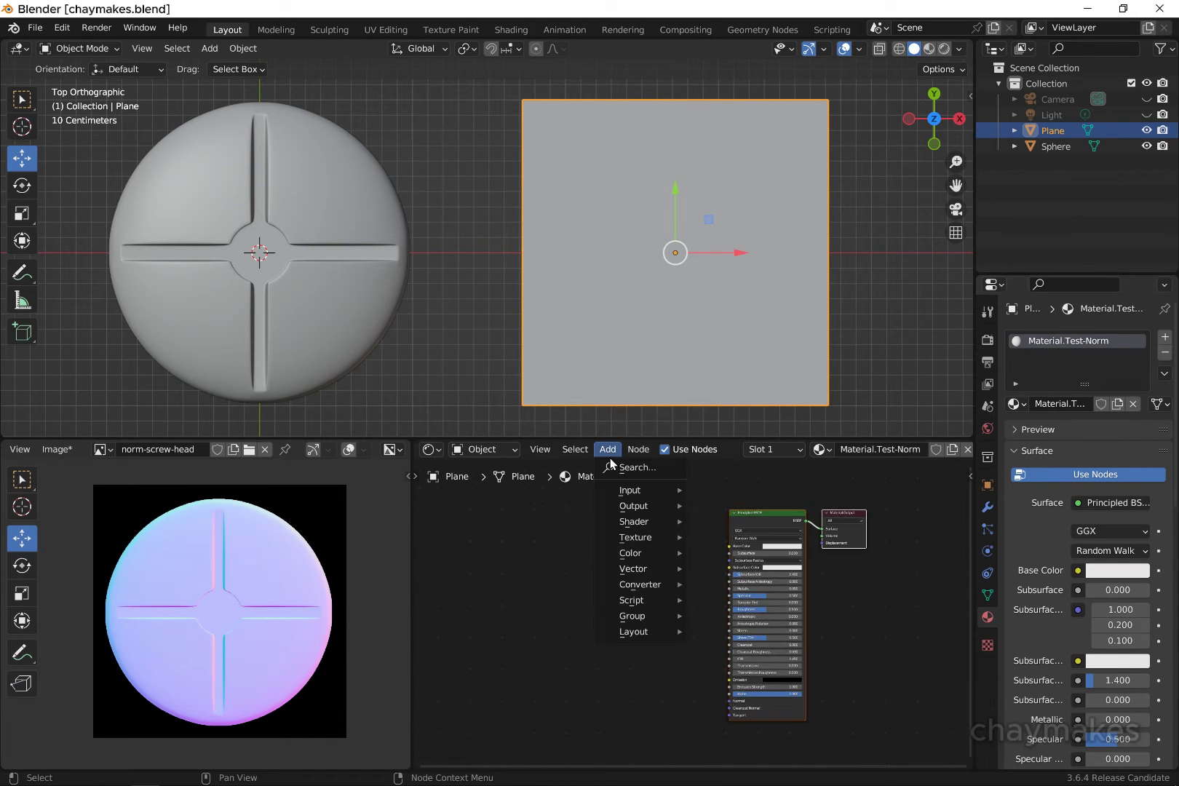
pyautogui.click(627, 467)
pyautogui.write('im')
pyautogui.press('Return')
pyautogui.click(529, 585)
# Add a Normal Map node and place it between the Image Texture node and the Principled BSDF
pyautogui.click(608, 450)
pyautogui.click(623, 470)
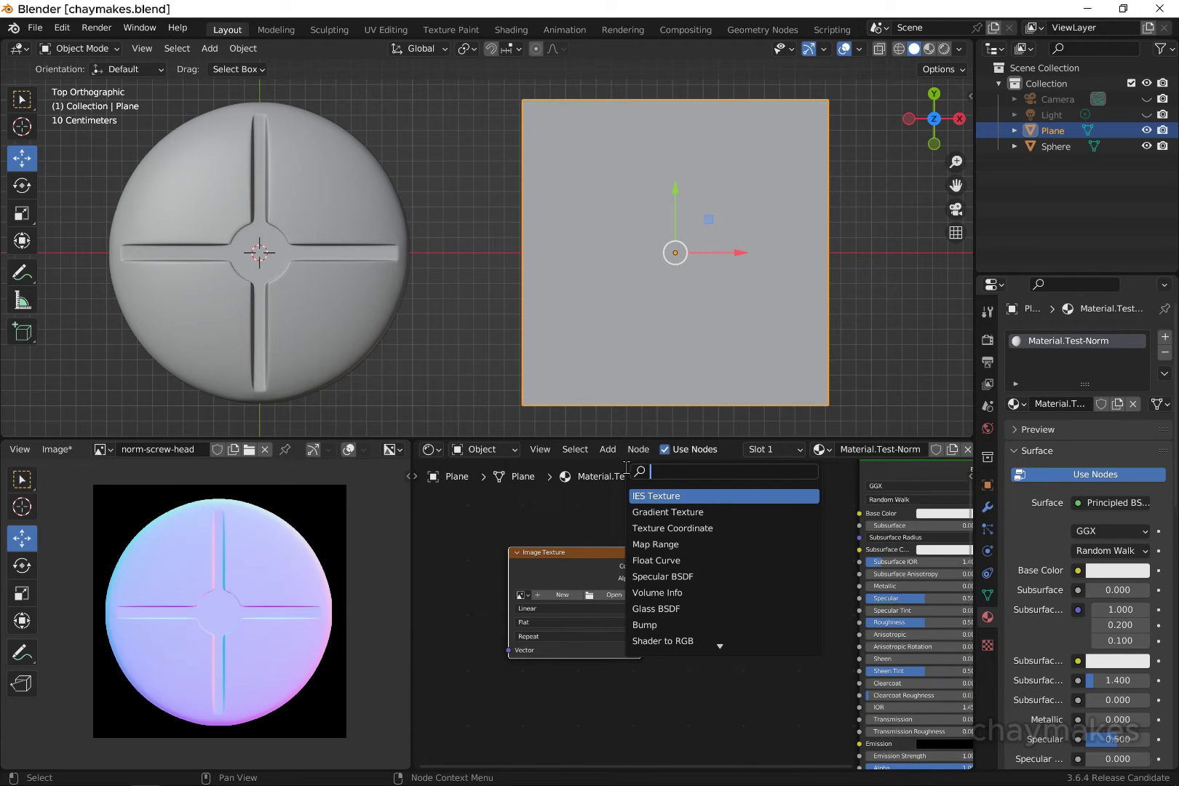
pyautogui.write('nor')
pyautogui.press('Return')
pyautogui.click(798, 765)
pyautogui.moveTo(635, 610); pyautogui.dragTo(708, 708)
pyautogui.scroll(-2, 725, 523)
pyautogui.moveTo(725, 523); pyautogui.dragTo(719, 535, button='middle')
pyautogui.scroll(3, 750, 592)
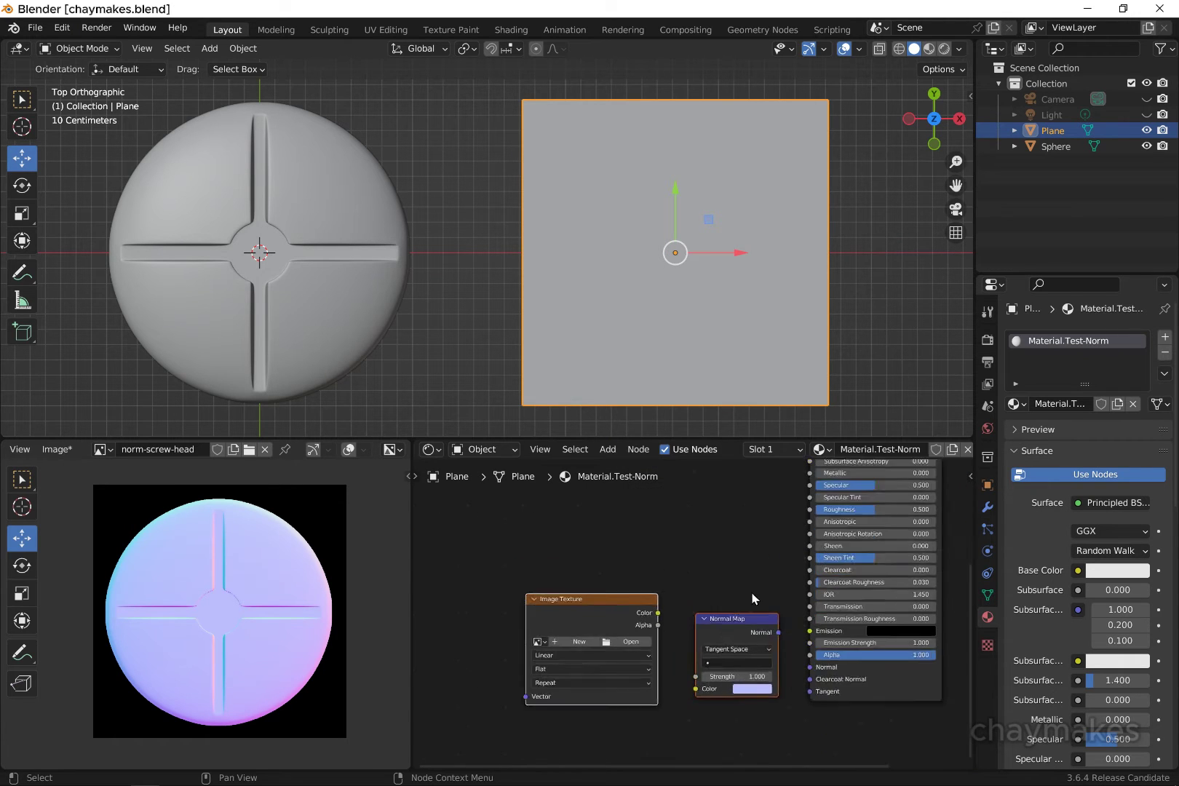
# Link image Color through the Normal Map to the Principled BSDF's Normal input, and assign norm-screw-head to the Image Texture node
pyautogui.moveTo(829, 609); pyautogui.dragTo(875, 660)
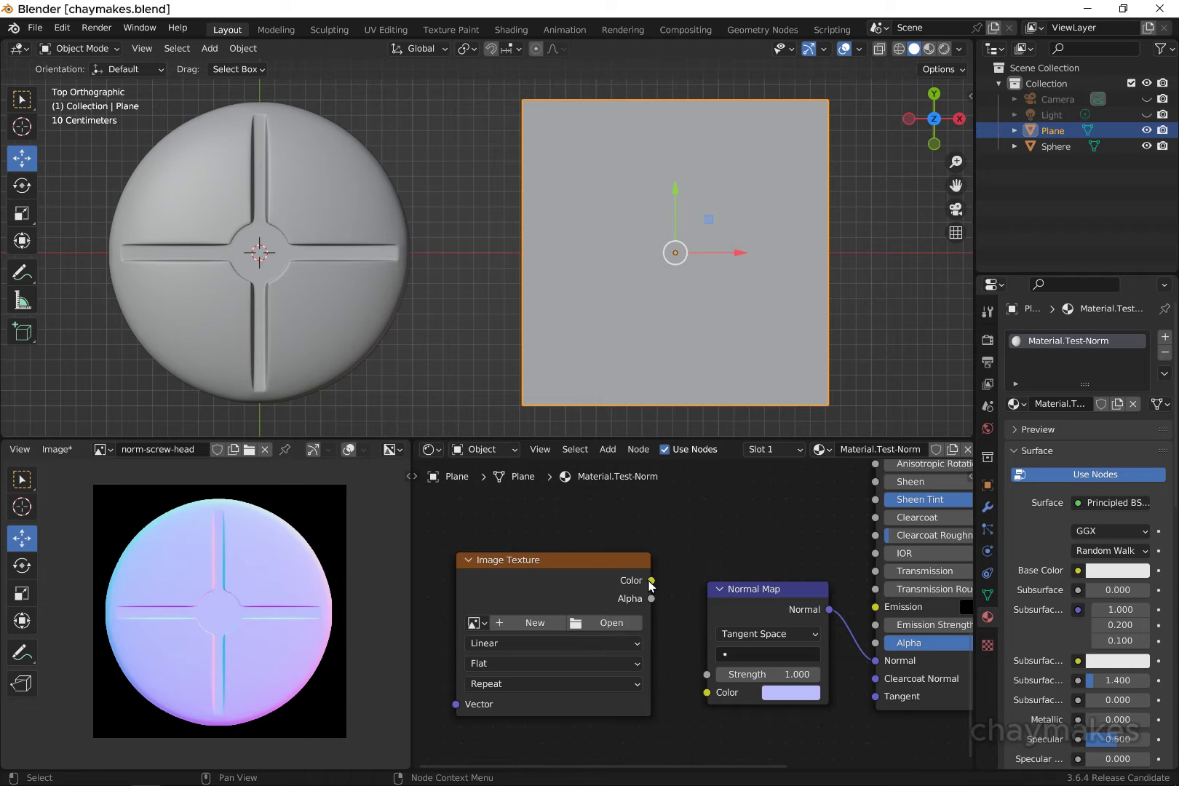
pyautogui.moveTo(652, 580); pyautogui.dragTo(707, 693)
pyautogui.click(475, 623)
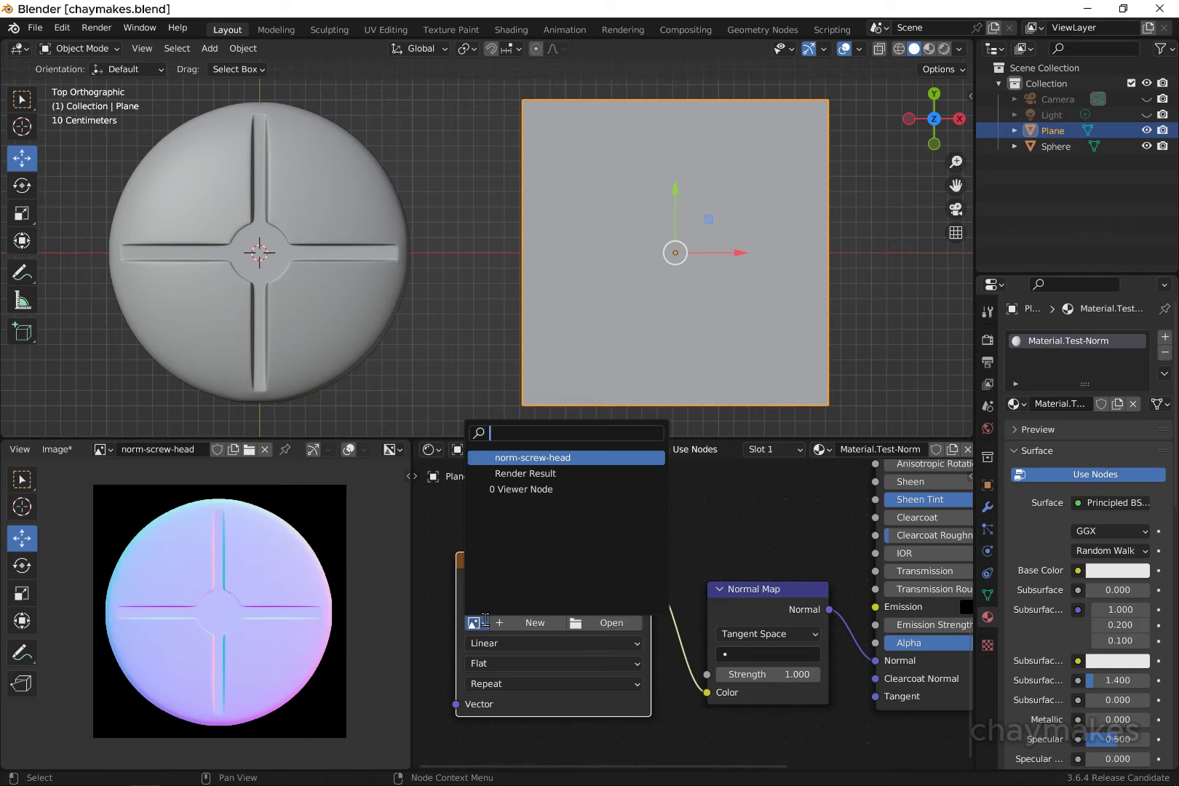
pyautogui.click(521, 459)
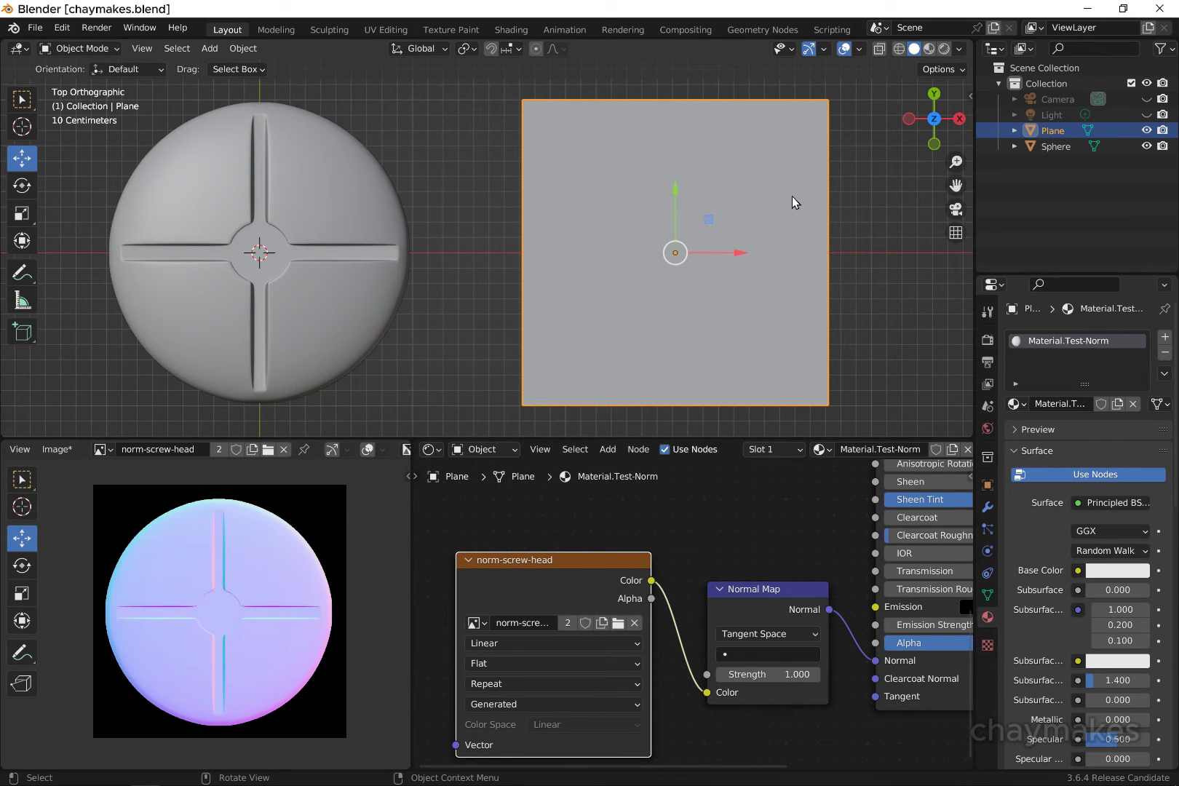
# Switch the viewport to Material Preview shading and raise the plane material's metallic value to about 0.812
pyautogui.click(929, 49)
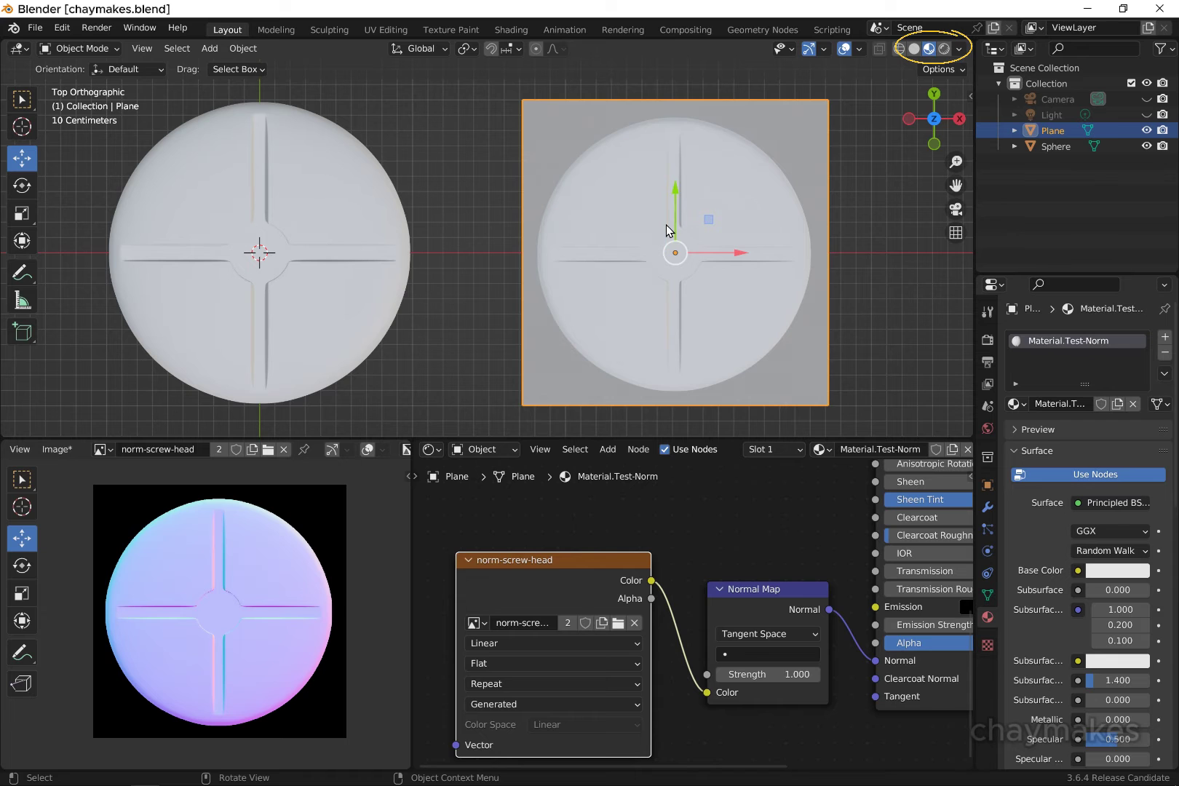
pyautogui.click(513, 229)
pyautogui.moveTo(656, 289); pyautogui.dragTo(679, 265, button='middle')
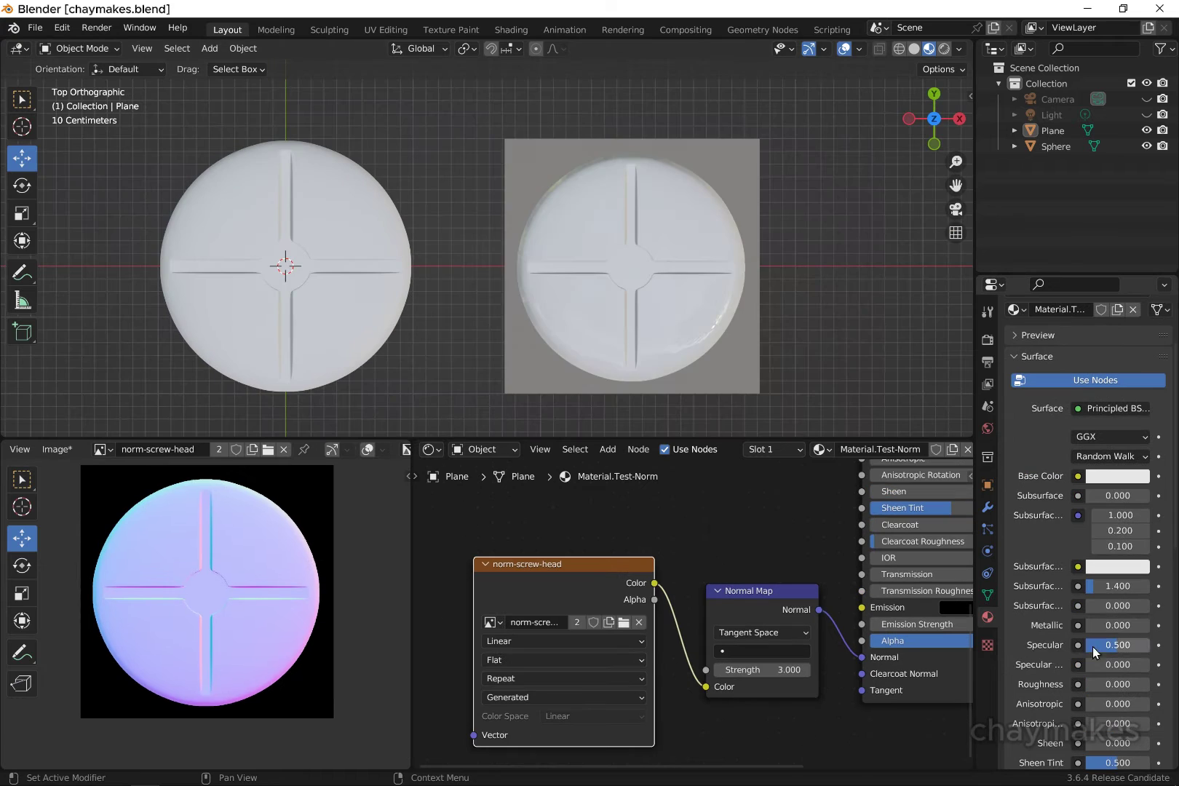
pyautogui.moveTo(1106, 626); pyautogui.dragTo(1148, 625)
# Duplicate the metallic plane twice in a row along X, spaced about 2 m apart, and save the file
pyautogui.click(745, 368)
pyautogui.hotkey('shift', 'd')
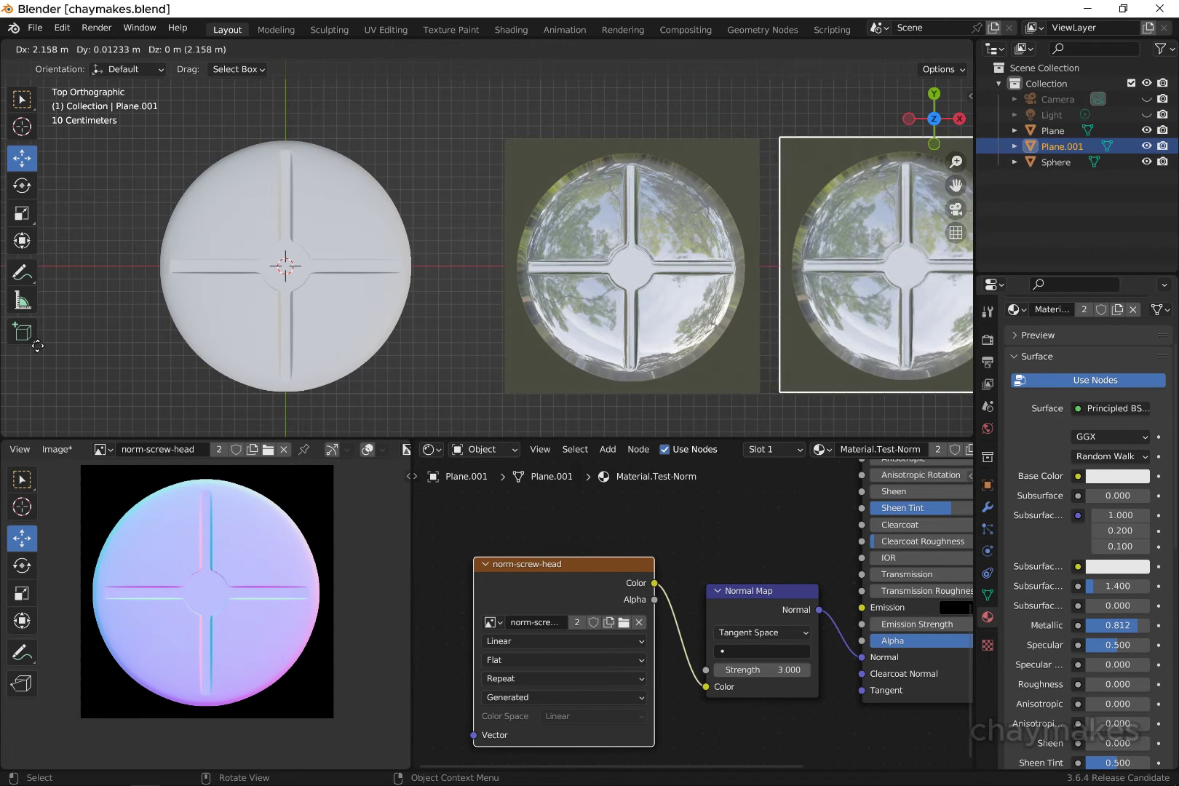
pyautogui.click(25, 353)
pyautogui.moveTo(634, 426); pyautogui.dragTo(494, 359, button='middle')
pyautogui.hotkey('ctrl', 's')
pyautogui.hotkey('shift', 'd')
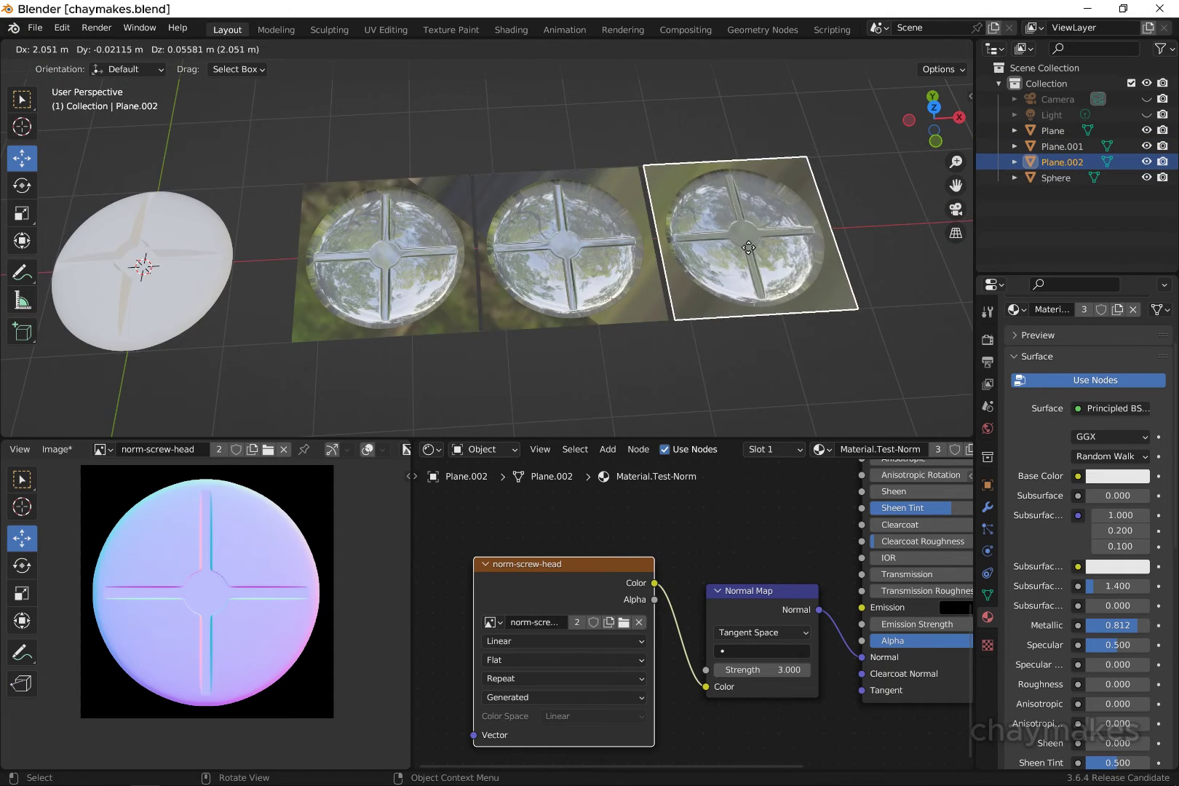
pyautogui.click(618, 299)
pyautogui.scroll(-3, 619, 298)
pyautogui.moveTo(618, 298); pyautogui.dragTo(351, 747, button='middle')
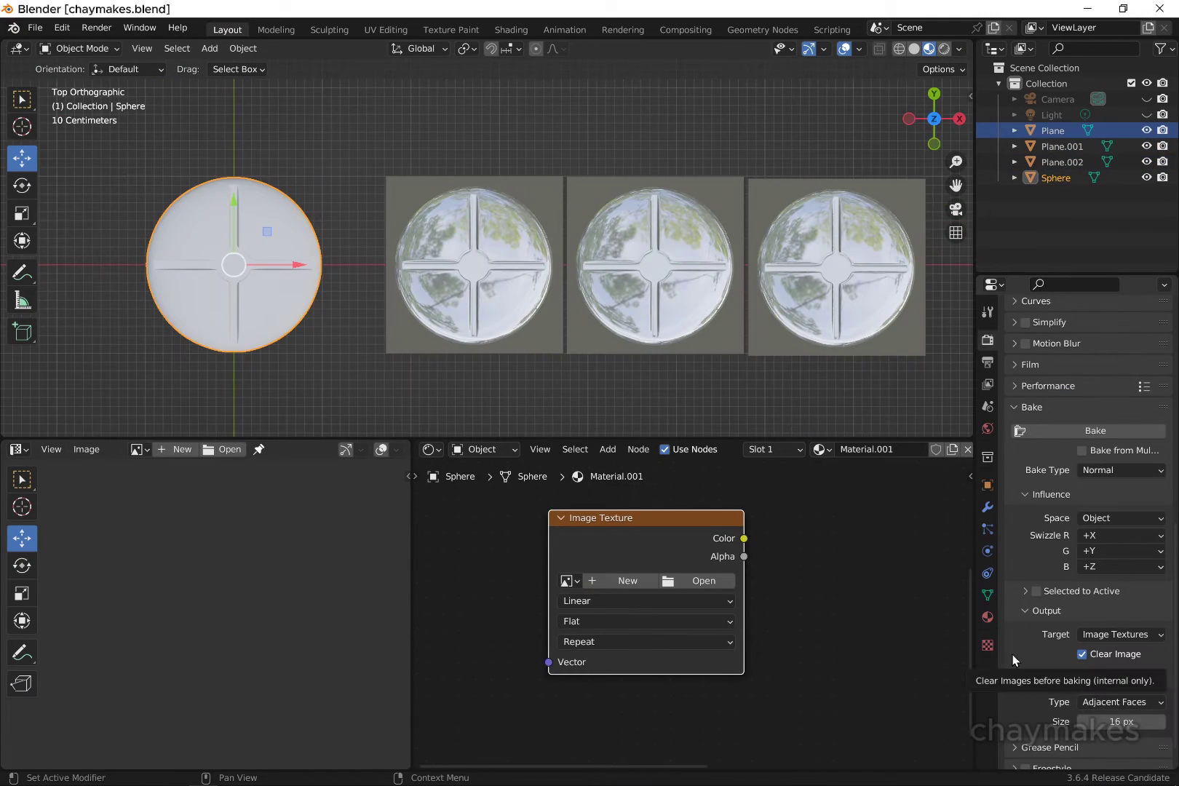
# Create a 2048 × 2048 px image named normal-with-alpha in the sphere's Image Texture node, with a fully transparent black colour
pyautogui.click(601, 580)
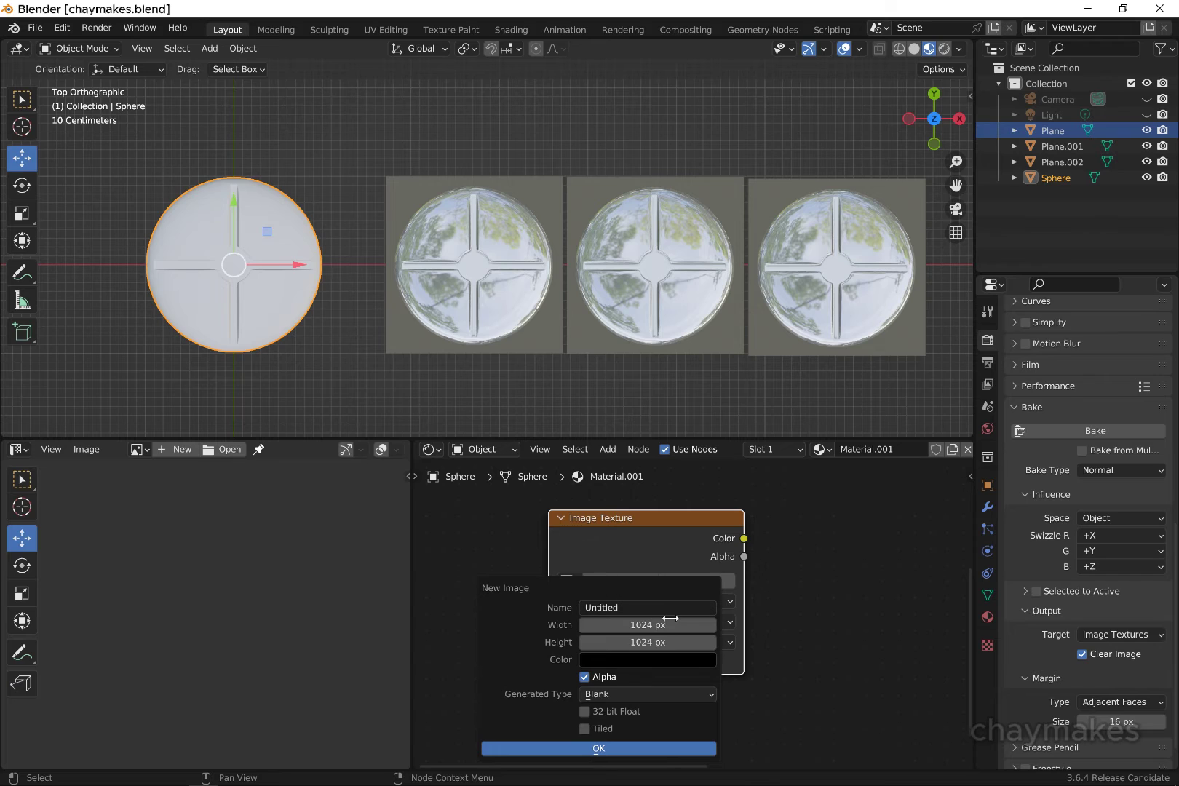
pyautogui.click(678, 624)
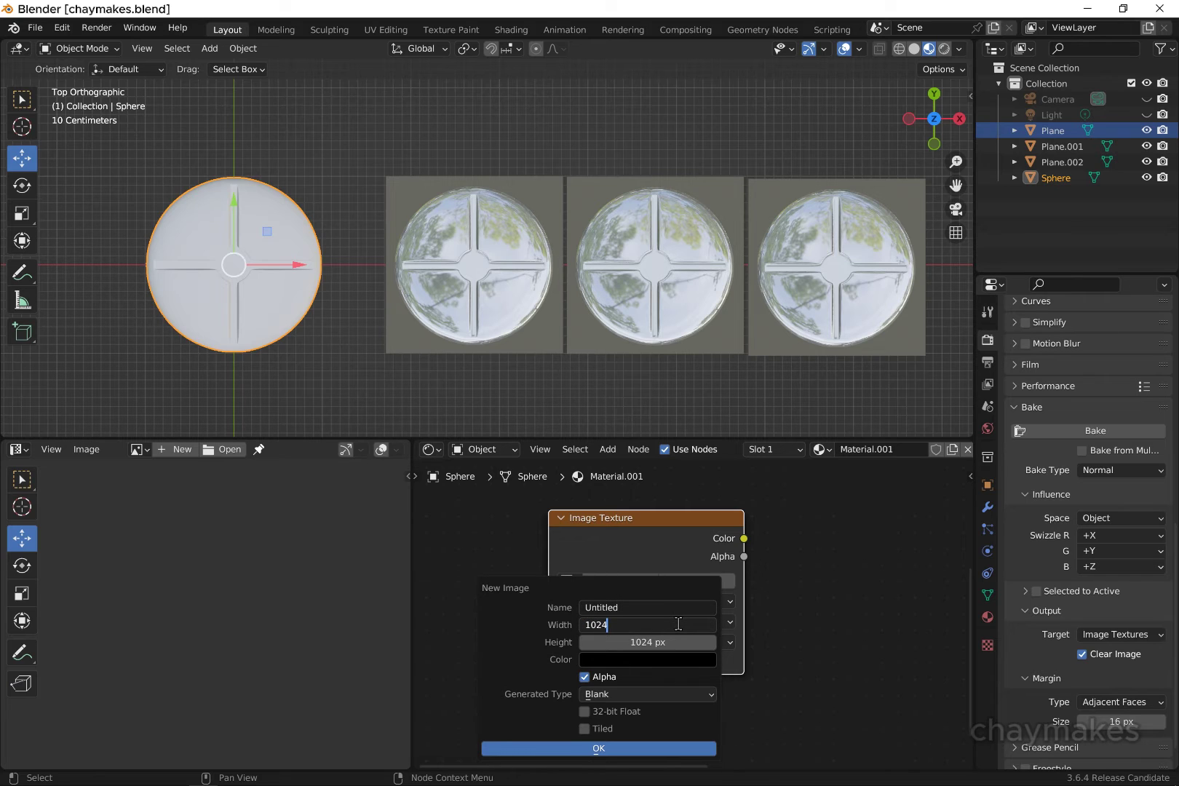
pyautogui.press('Return')
pyautogui.click(667, 641)
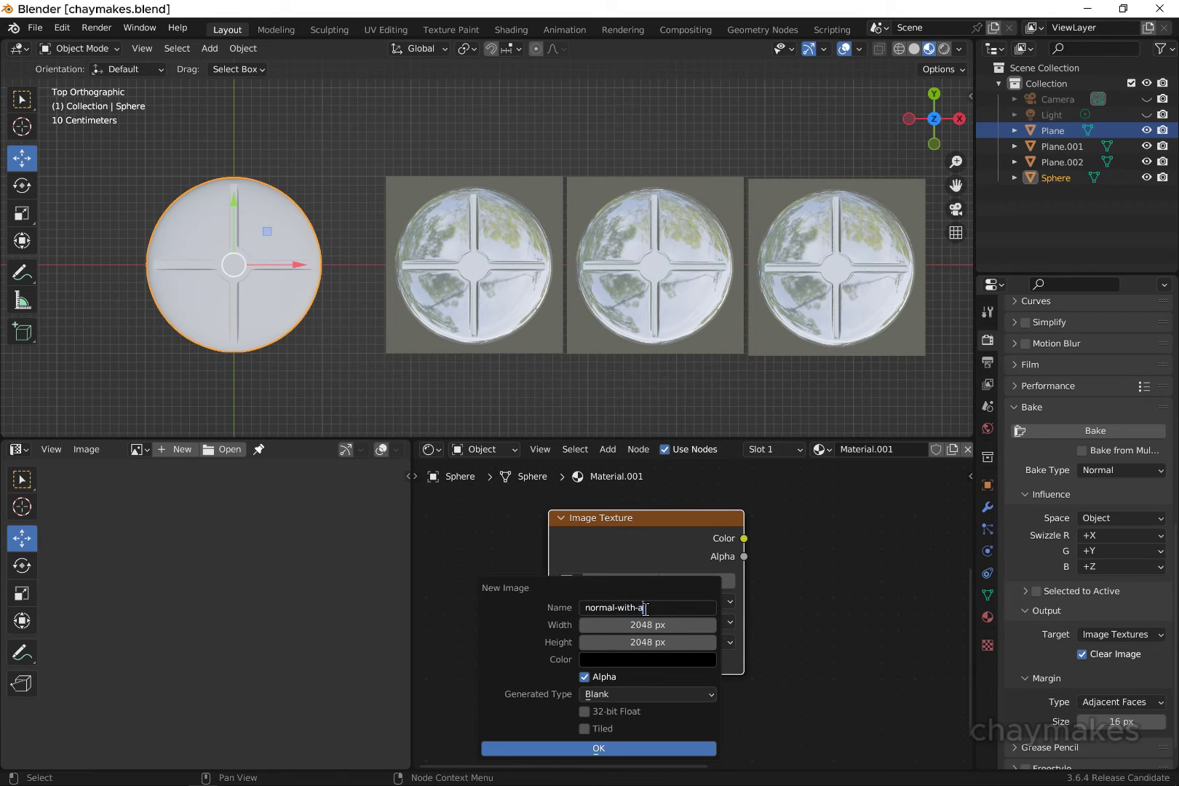
pyautogui.press('Return')
pyautogui.click(641, 660)
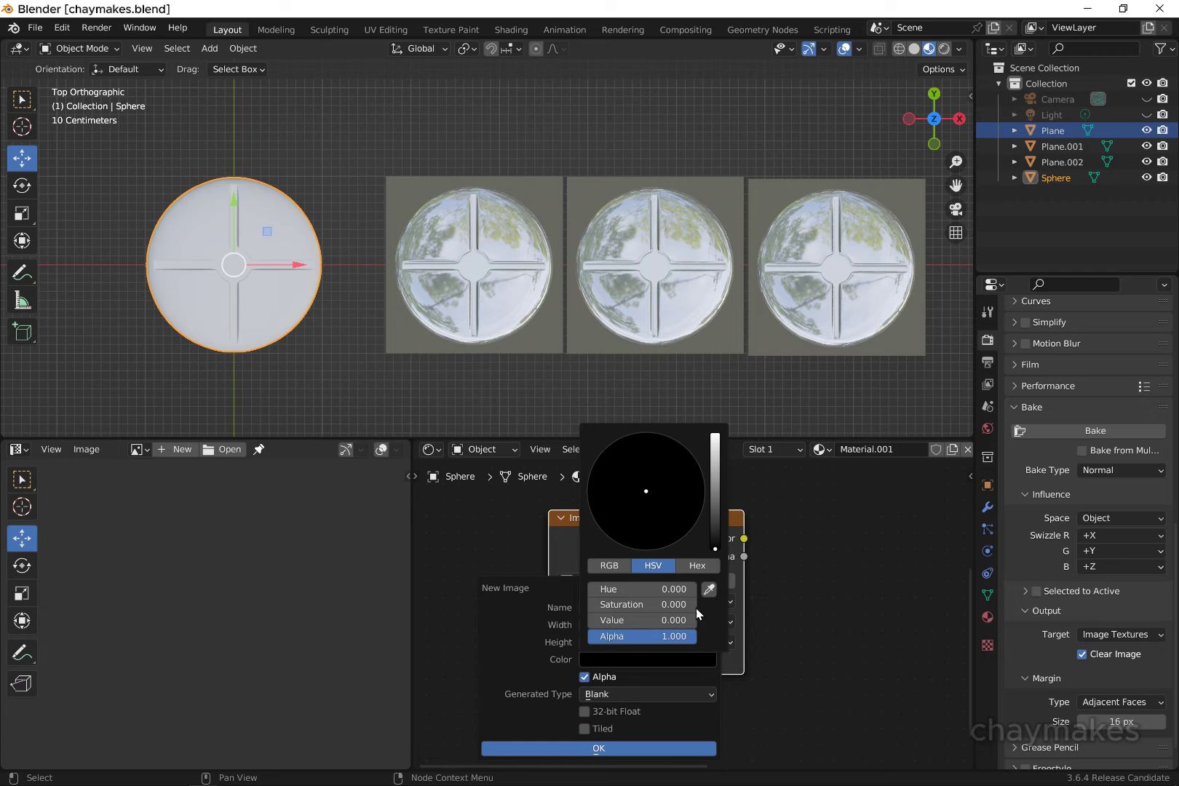
pyautogui.moveTo(671, 636); pyautogui.dragTo(546, 636)
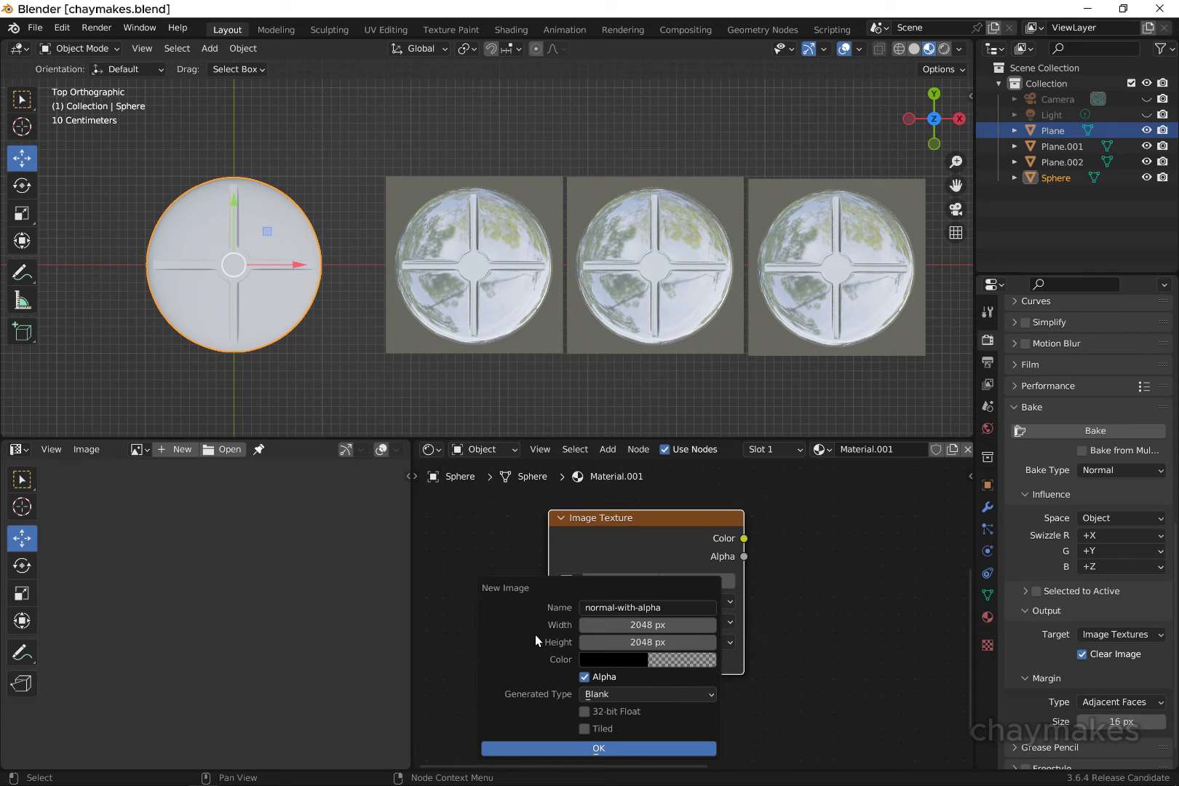
pyautogui.click(608, 745)
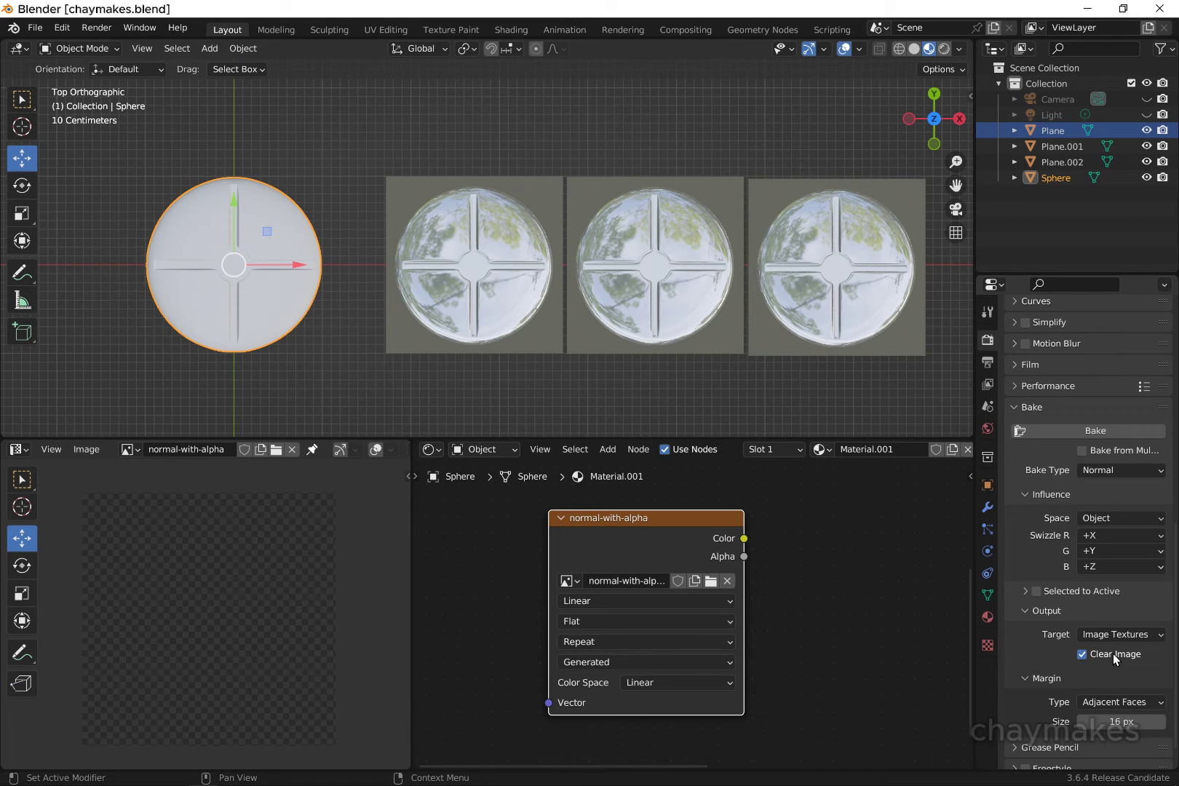
# Bake the normal map with Clear Image turned off, and save the baked screw-head-norm image
pyautogui.click(1082, 655)
pyautogui.click(1110, 433)
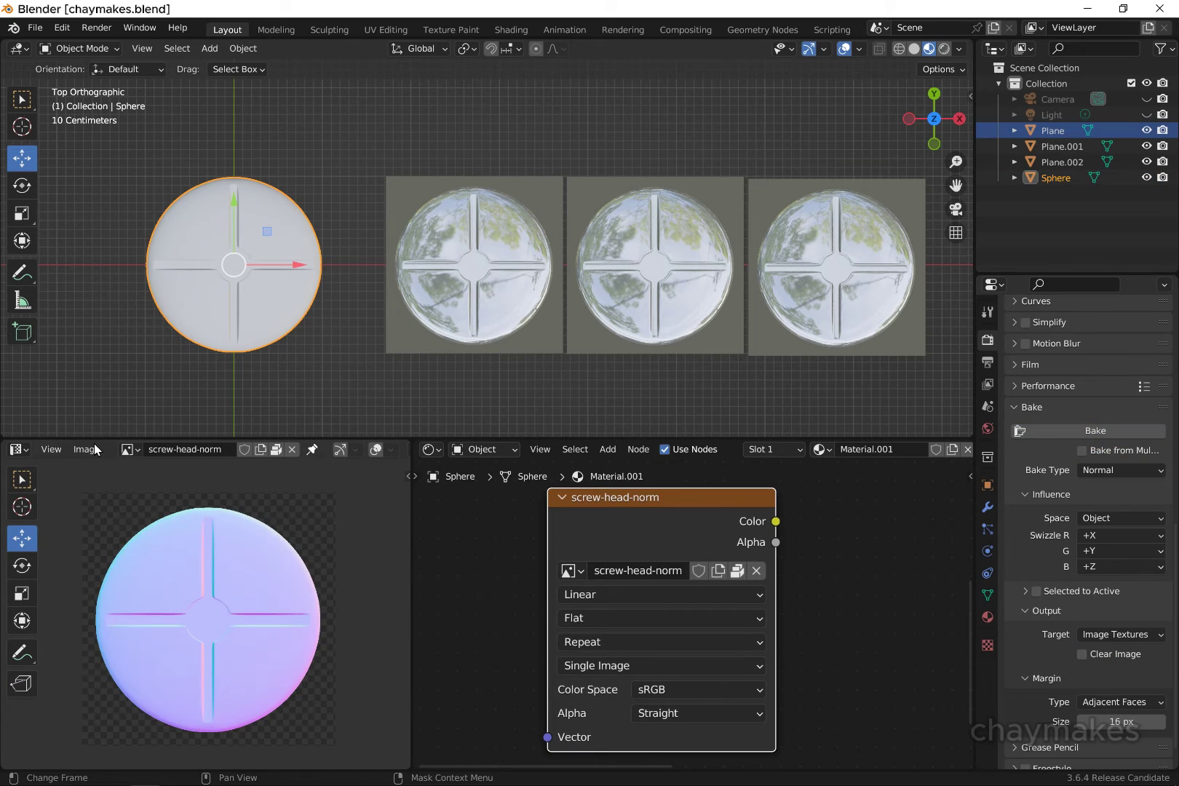
pyautogui.click(91, 448)
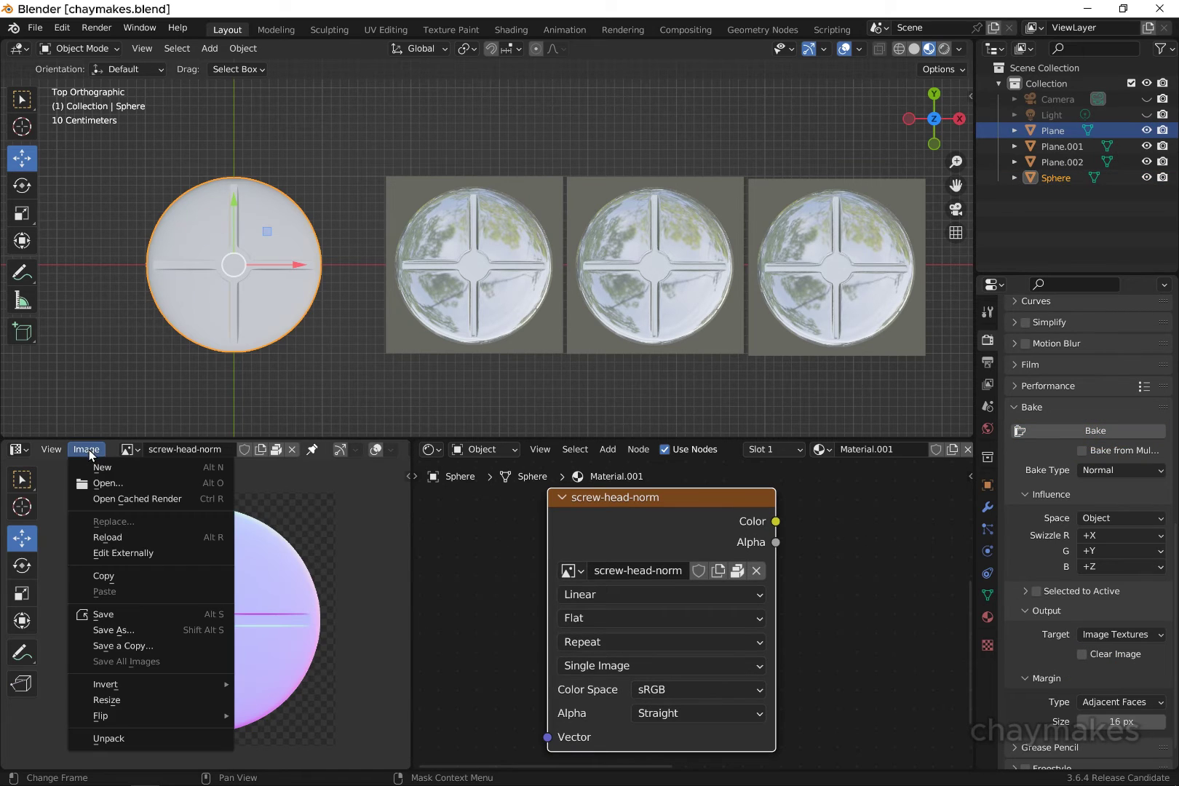
pyautogui.click(103, 615)
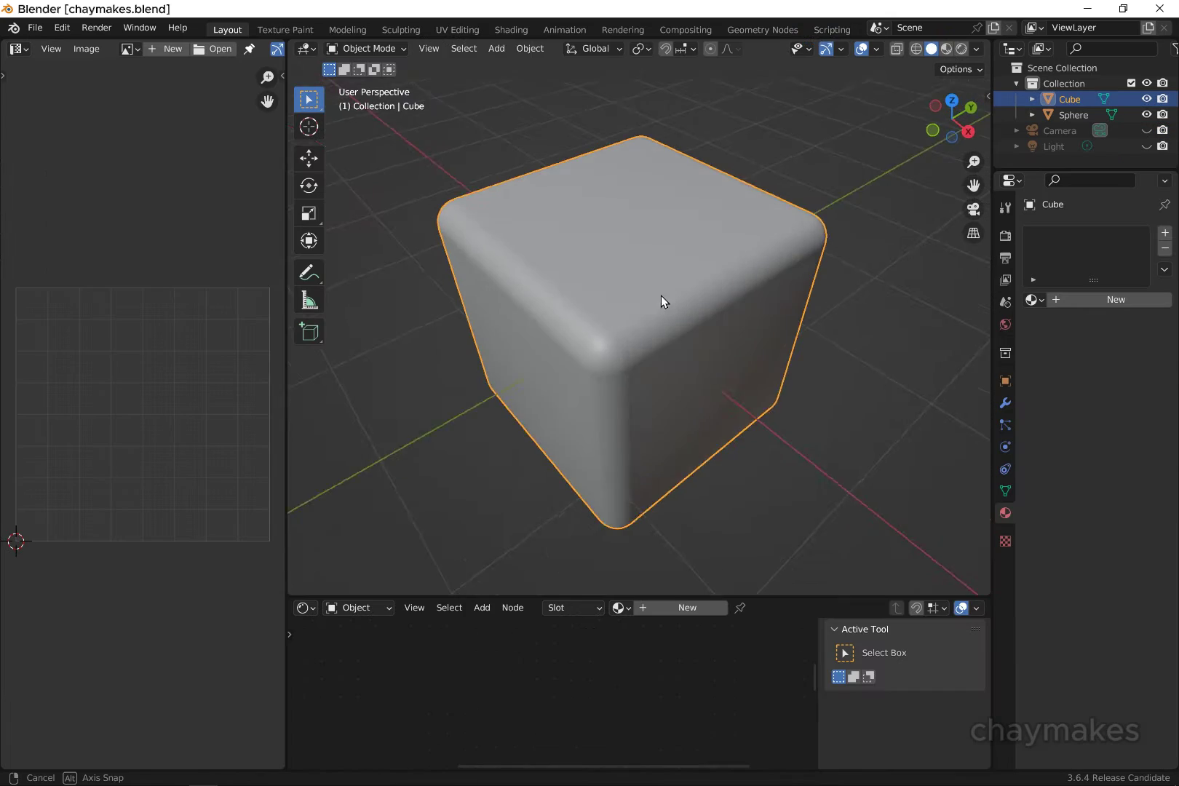
# Inspect the rounded cube's UV layout with all of its geometry selected, and return to Object Mode
pyautogui.press('Tab')
pyautogui.press('a')
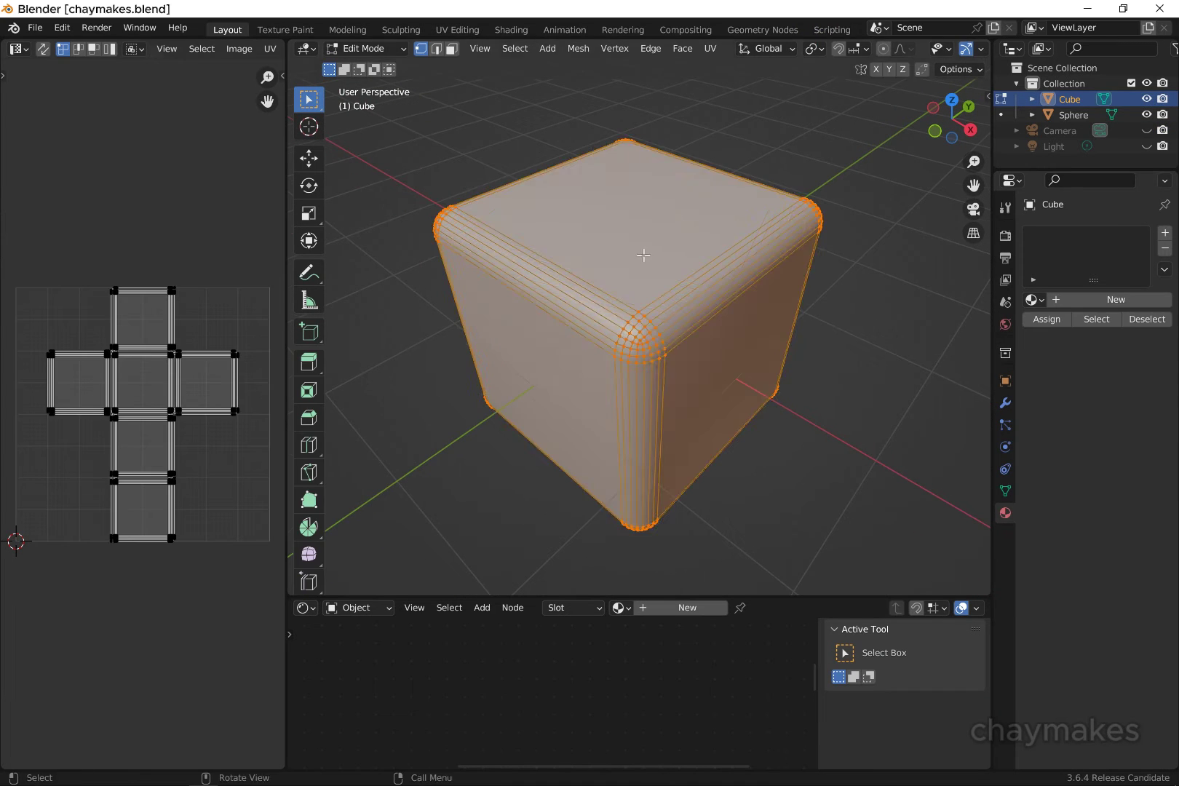
pyautogui.press('Tab')
# Create a material named Material.cube for the rounded cube, and show it in Material Preview with a taller Shader Editor
pyautogui.click(1043, 301)
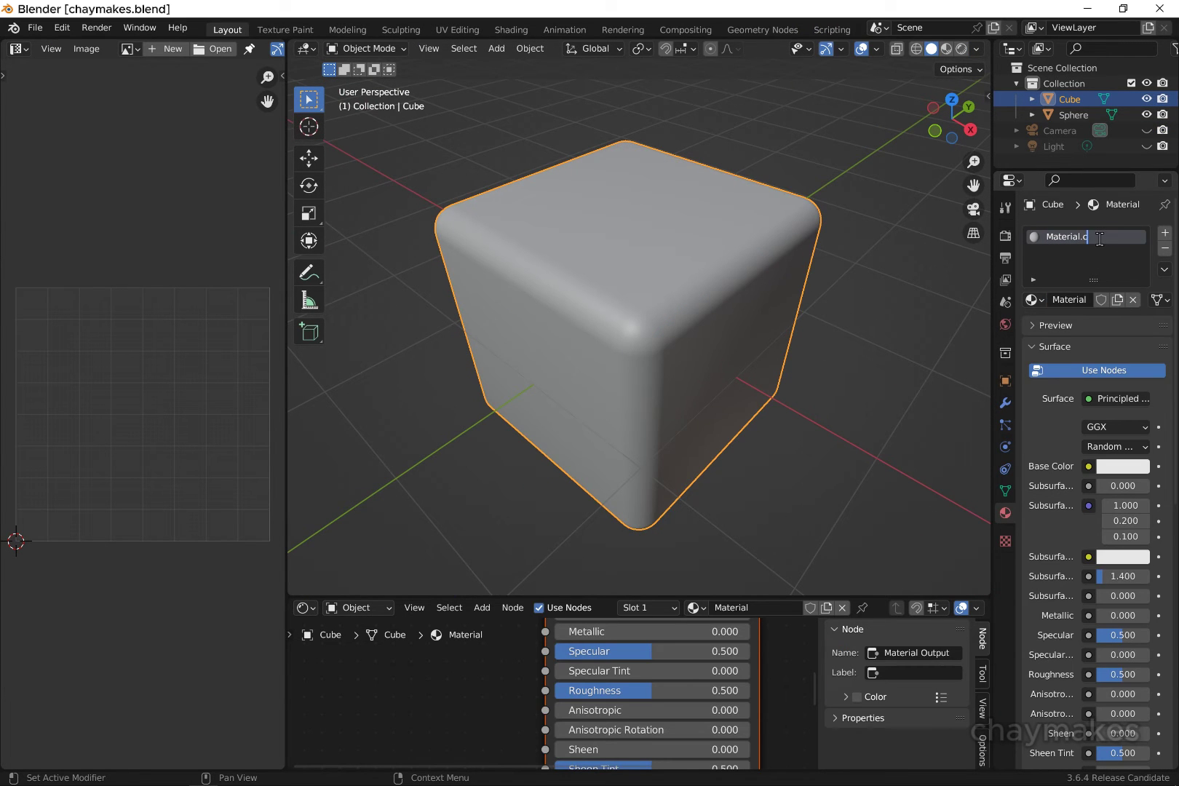
pyautogui.click(946, 49)
pyautogui.scroll(-5, 611, 651)
pyautogui.moveTo(674, 596); pyautogui.dragTo(674, 496)
# Set the cube material's metallic to about 0.877 and its roughness to about 0.111
pyautogui.scroll(3, 615, 587)
pyautogui.moveTo(615, 587); pyautogui.dragTo(614, 623, button='middle')
pyautogui.moveTo(622, 691); pyautogui.dragTo(557, 692)
pyautogui.moveTo(557, 642); pyautogui.dragTo(676, 642)
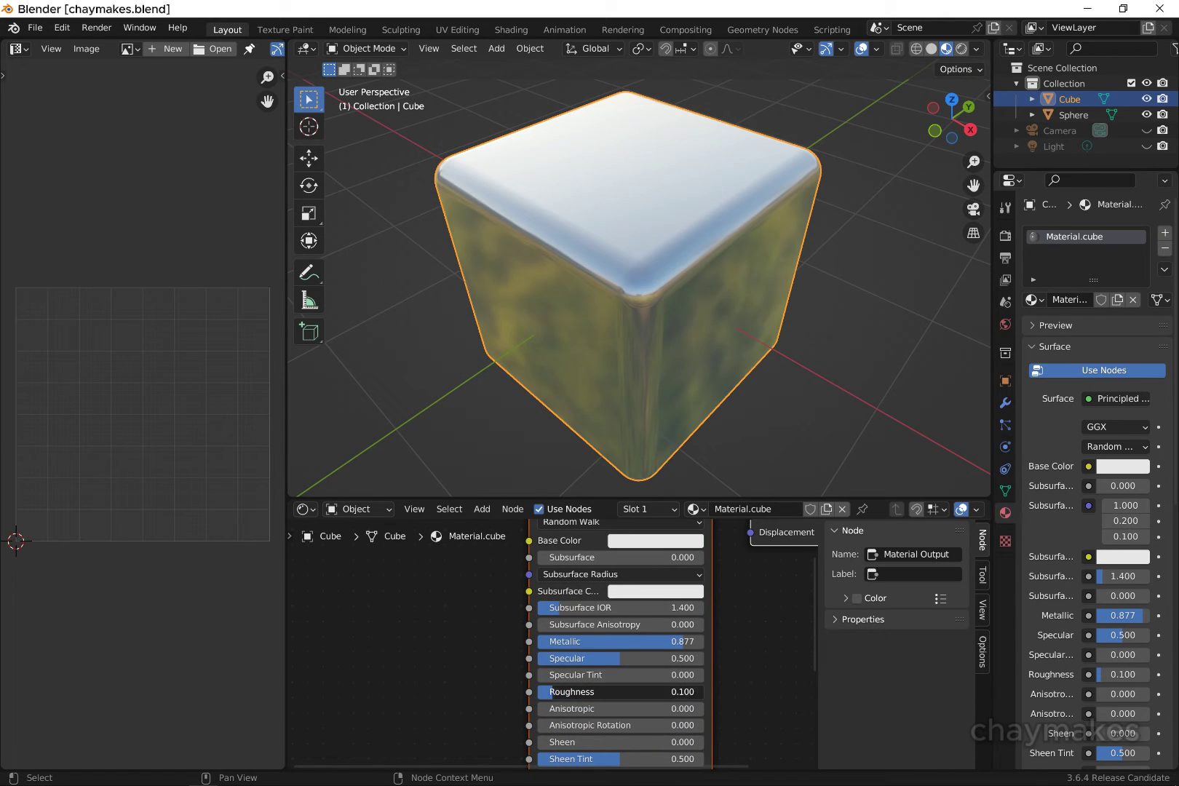
pyautogui.moveTo(555, 695); pyautogui.dragTo(564, 697)
pyautogui.moveTo(641, 393); pyautogui.dragTo(640, 364, button='middle')
pyautogui.moveTo(564, 693); pyautogui.dragTo(556, 694)
pyautogui.moveTo(632, 356); pyautogui.dragTo(643, 364, button='middle')
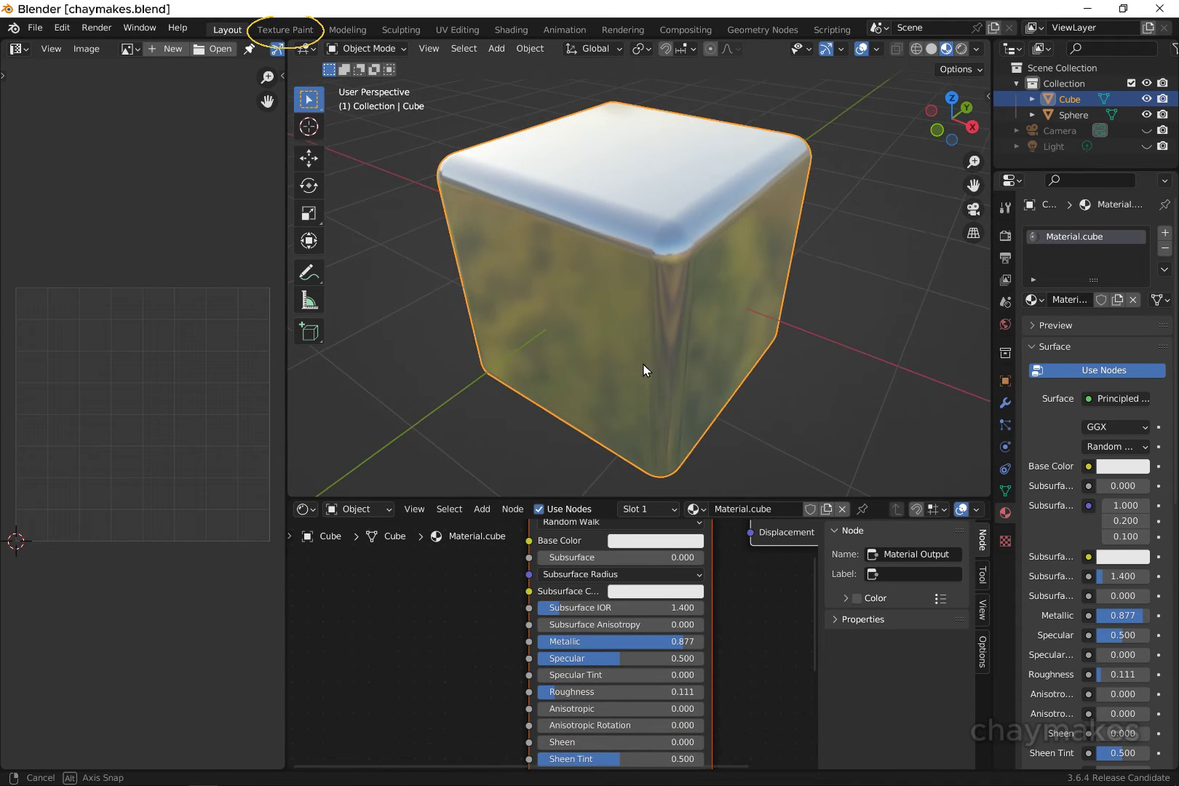
# Switch to the Texture Paint workspace and add a blank 2048 × 2048 px Normal paint slot, with alpha and 32-bit float, to the cube's material
pyautogui.click(285, 30)
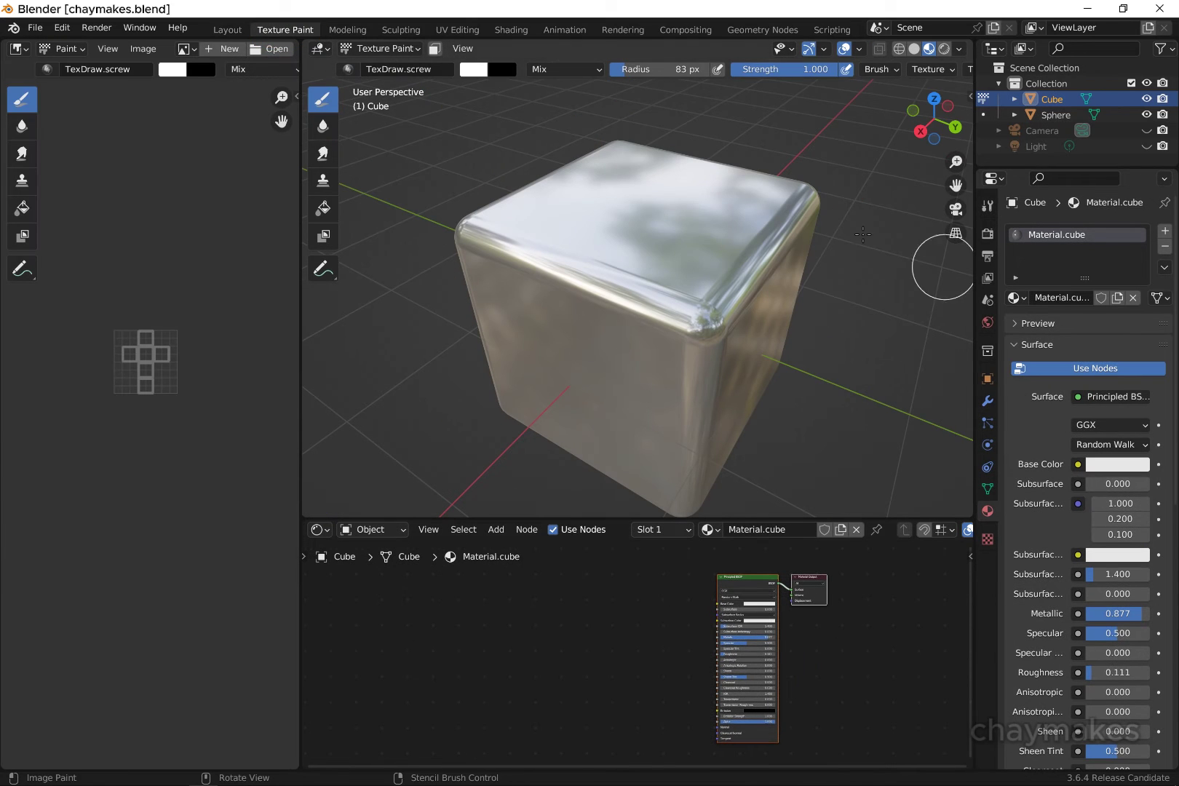
pyautogui.click(987, 206)
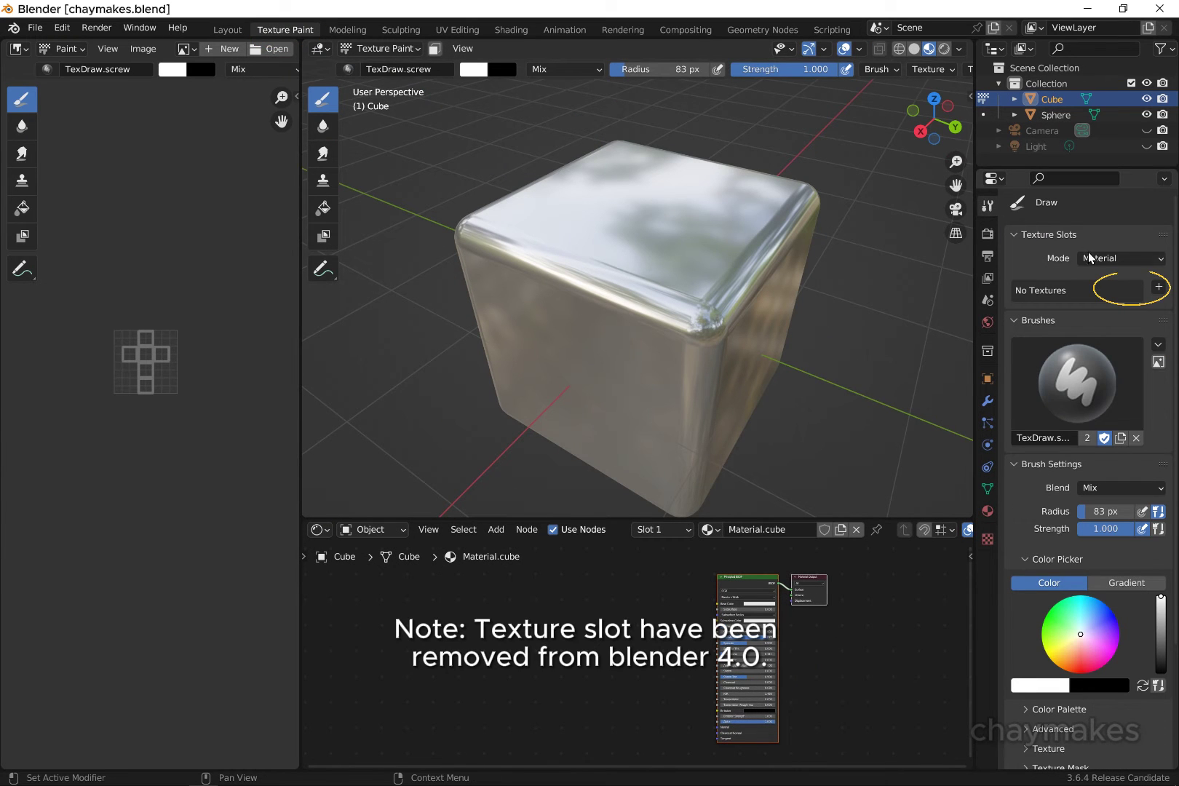
pyautogui.click(1158, 289)
pyautogui.click(1077, 376)
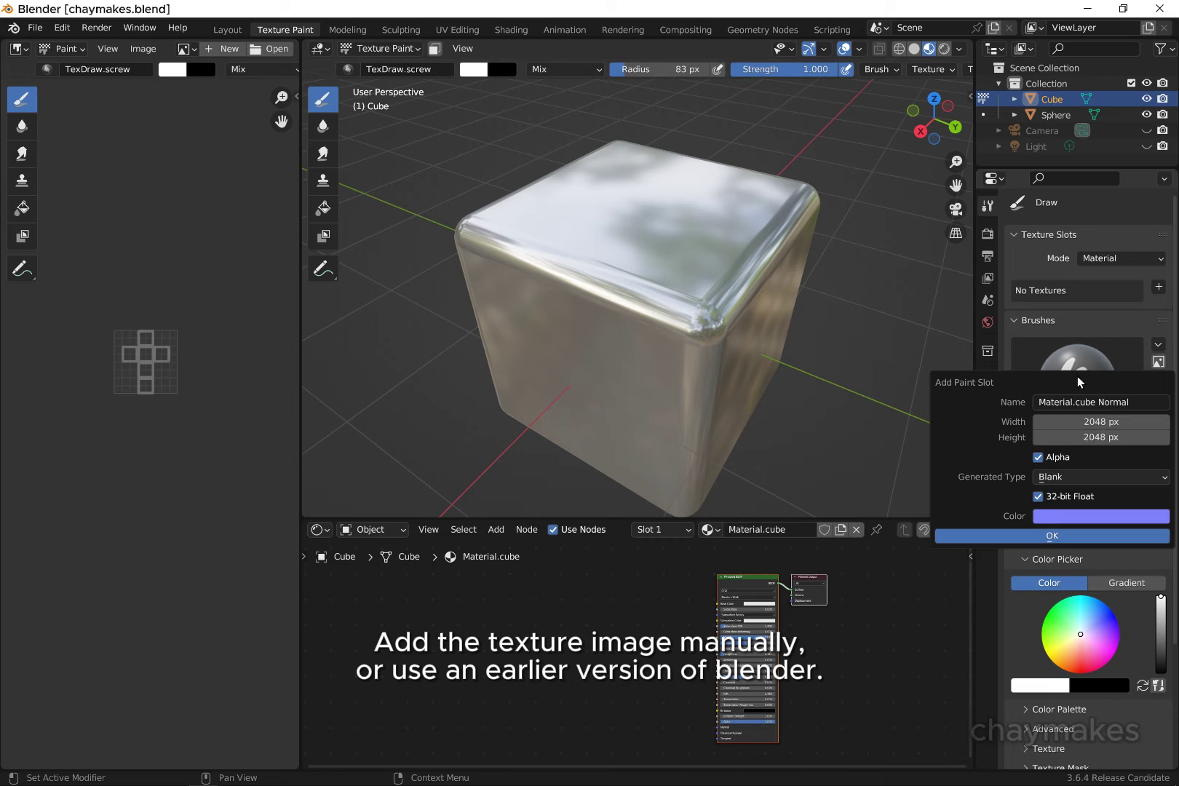
pyautogui.click(1056, 536)
pyautogui.scroll(-3, 1064, 544)
pyautogui.scroll(-3, 104, 361)
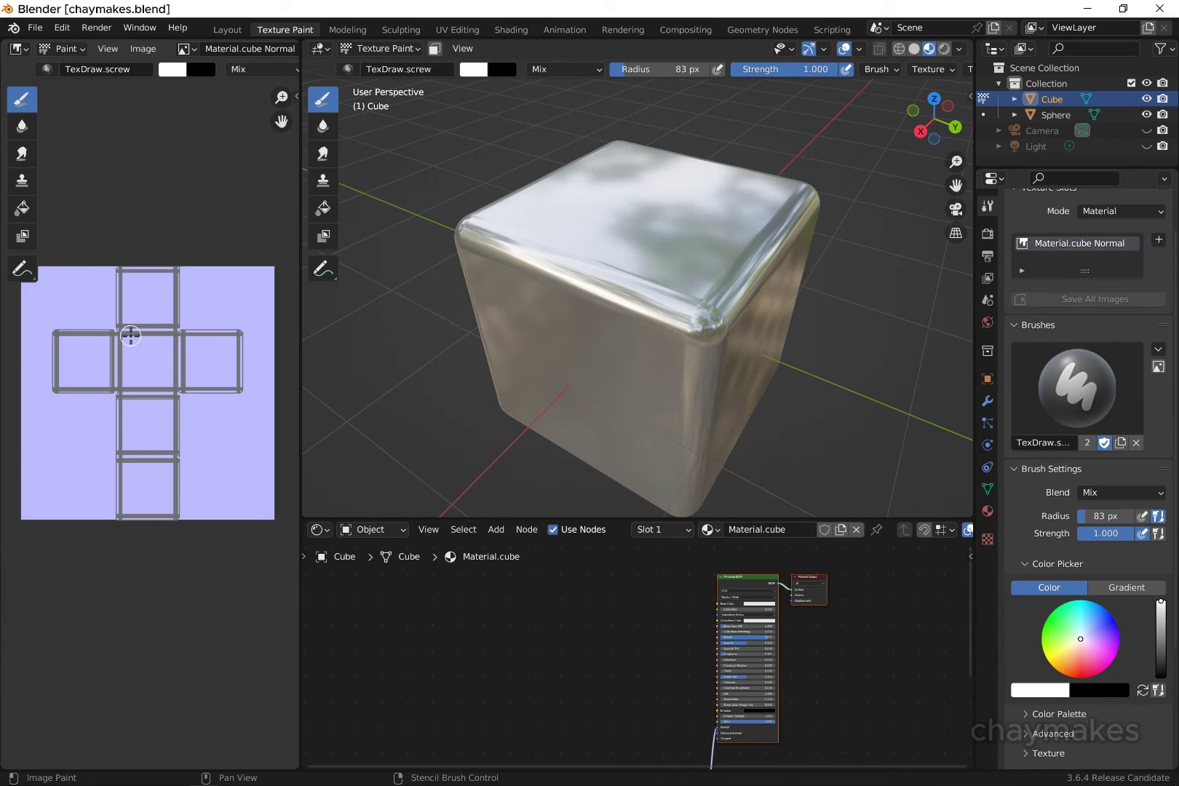
# Move the new normal image texture and Normal Map nodes next to the cube material's Principled BSDF
pyautogui.moveTo(520, 636); pyautogui.dragTo(527, 561, button='middle')
pyautogui.scroll(1, 575, 655)
pyautogui.scroll(-3, 574, 677)
pyautogui.moveTo(564, 713); pyautogui.dragTo(655, 634)
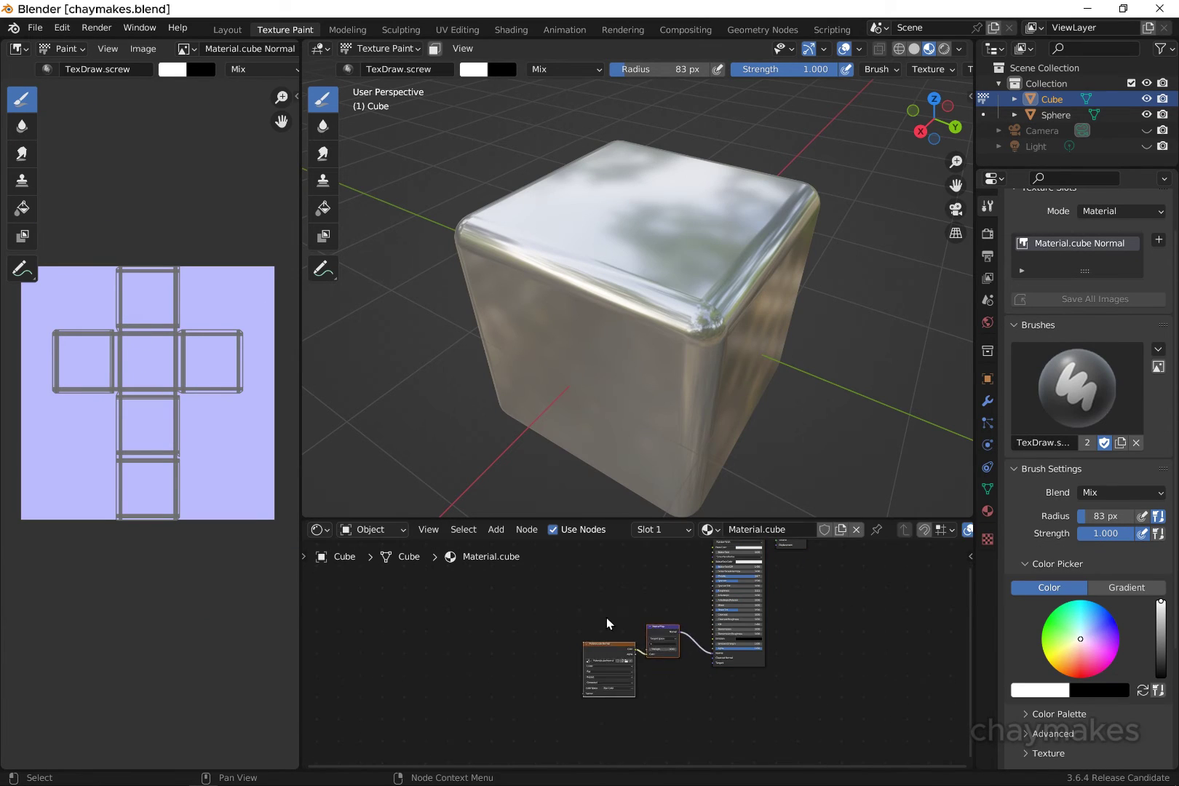
pyautogui.scroll(7, 597, 611)
pyautogui.scroll(1, 597, 611)
pyautogui.moveTo(596, 612); pyautogui.dragTo(552, 627, button='middle')
pyautogui.moveTo(748, 370); pyautogui.dragTo(732, 305, button='middle')
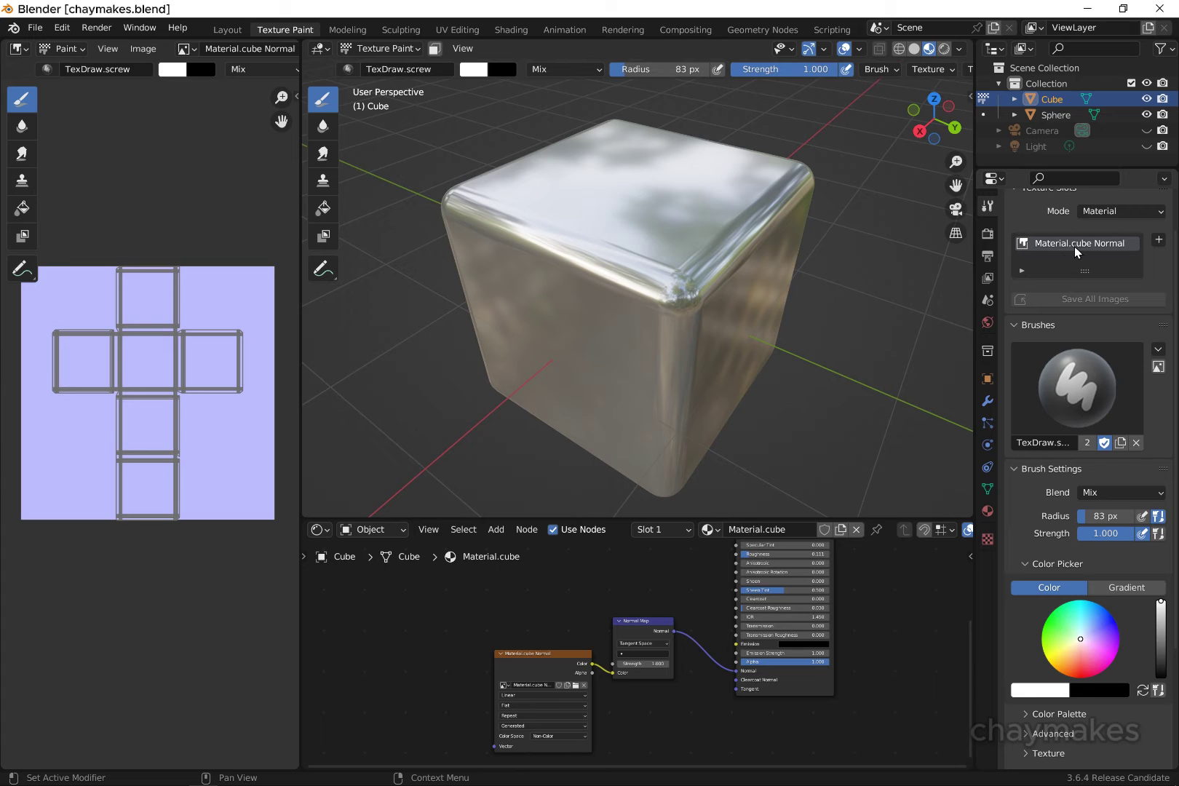
# Create a new texture for the Draw brush and load the baked screw head normal map image into it
pyautogui.scroll(-5, 1058, 431)
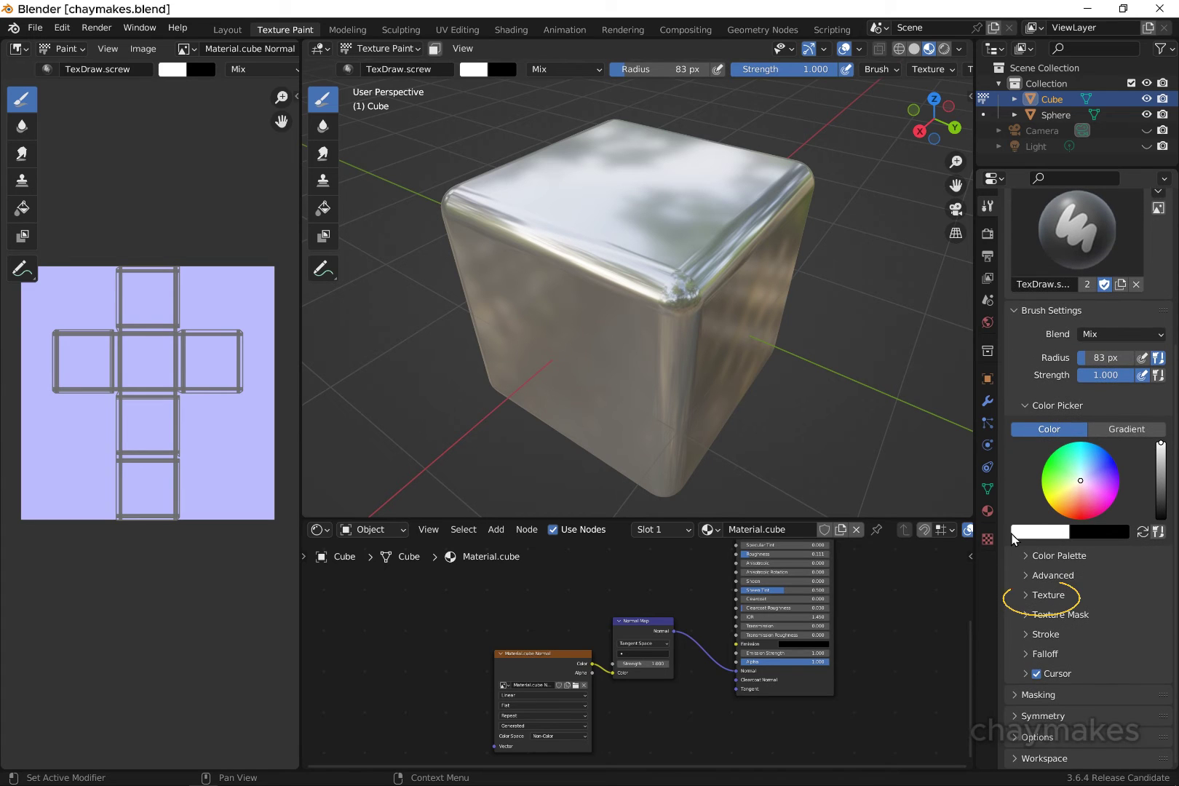
pyautogui.click(1019, 594)
pyautogui.scroll(-4, 1081, 628)
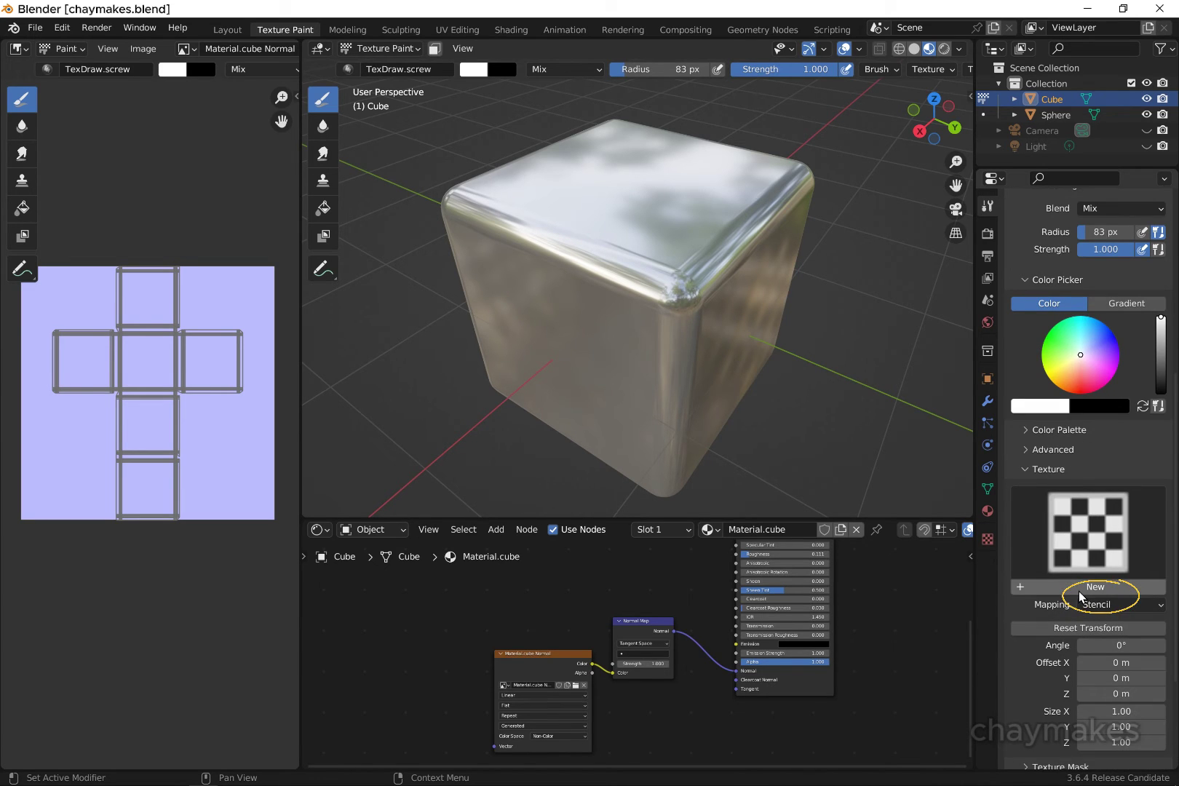
pyautogui.click(1079, 592)
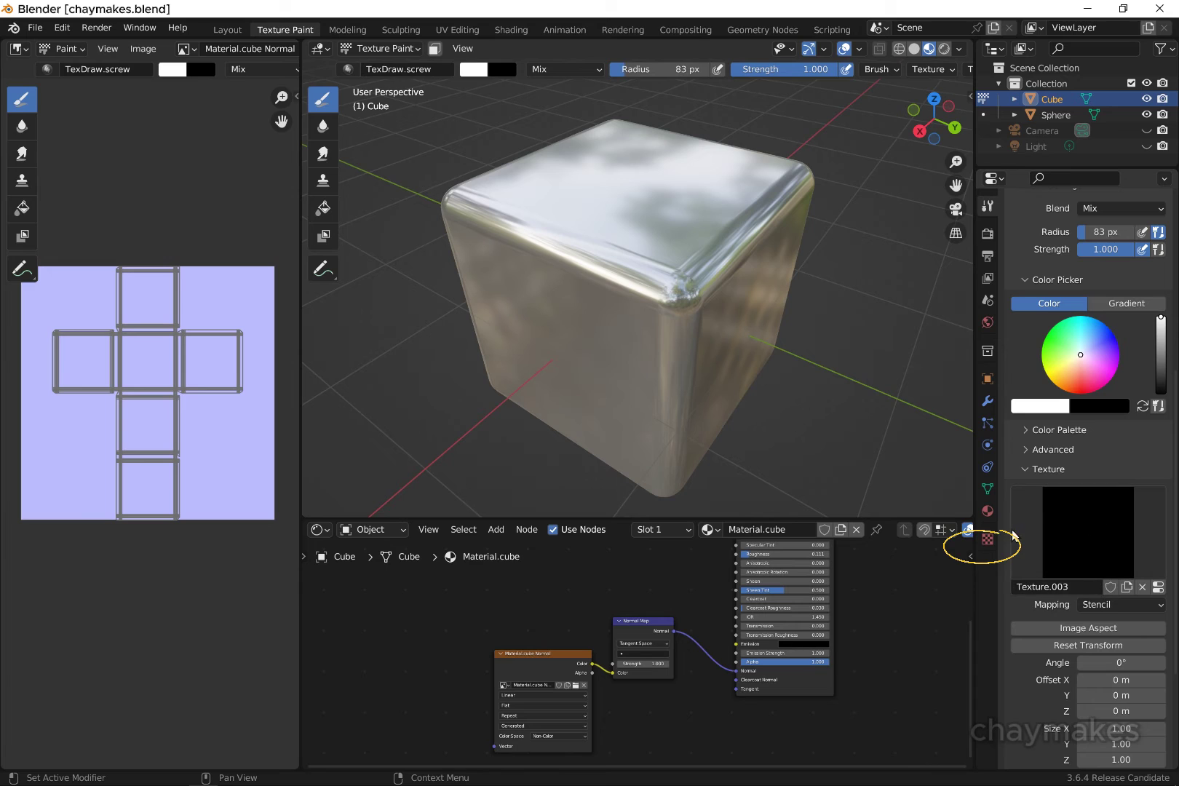
pyautogui.click(987, 539)
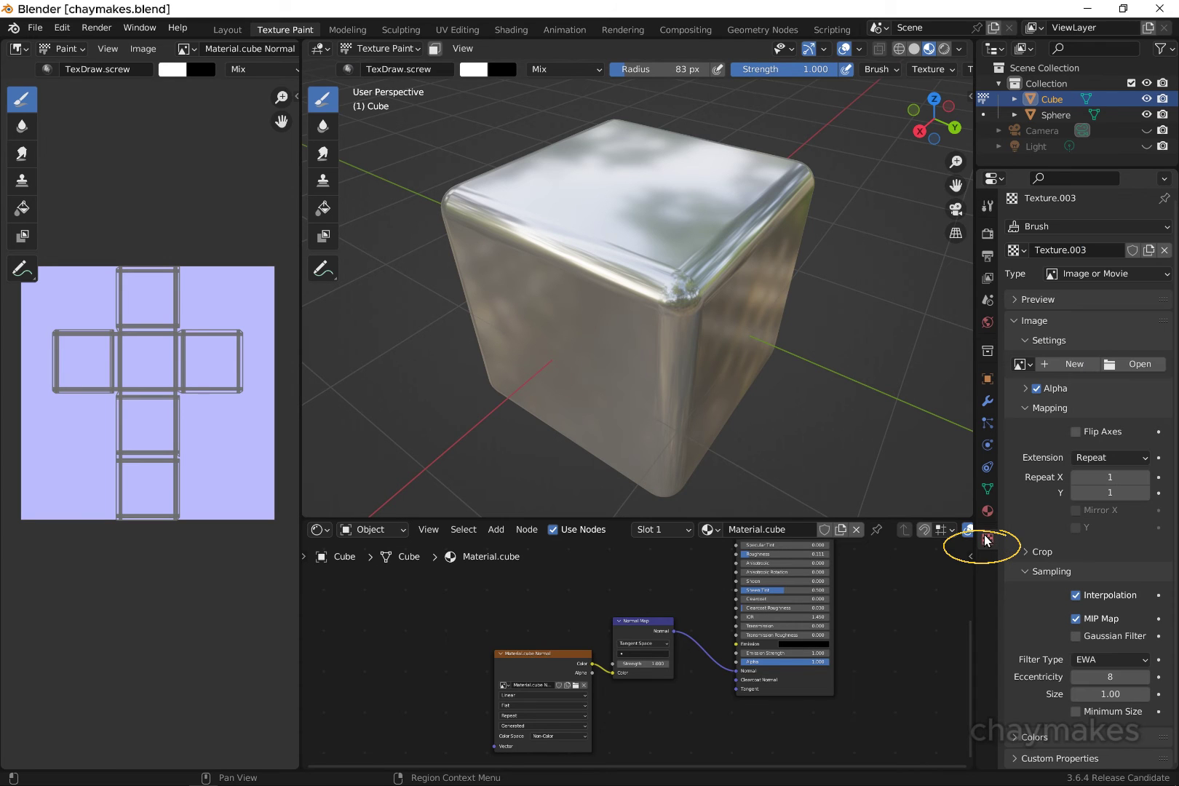
pyautogui.click(1123, 361)
pyautogui.doubleClick(671, 330)
# Set the brush texture's mapping to Stencil
pyautogui.click(987, 206)
pyautogui.scroll(-5, 1089, 487)
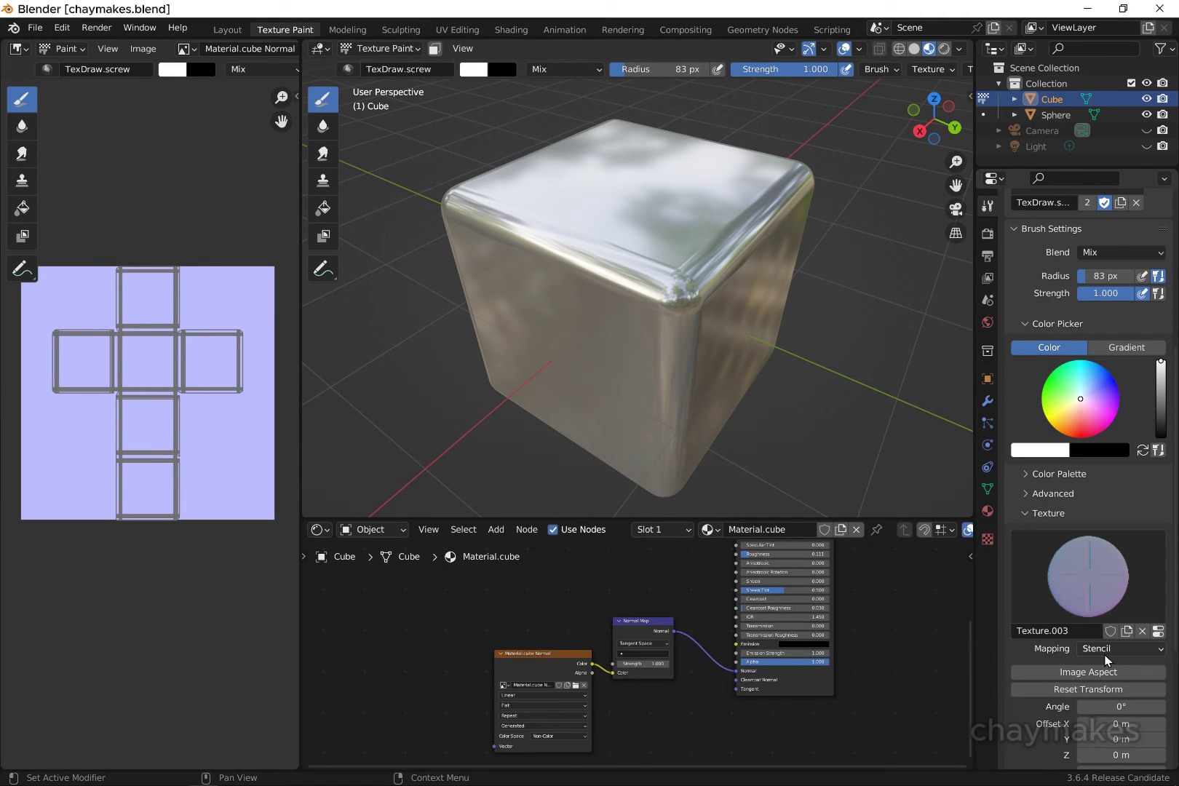
pyautogui.click(1102, 649)
pyautogui.click(1100, 738)
pyautogui.scroll(-6, 1104, 645)
# Place the screw stencil on the upper-right area of a cube face, set the brush radius to 201 px, and paint it in
pyautogui.moveTo(603, 386)
pyautogui.mouseDown(button='middle')
pyautogui.moveTo(667, 348)
pyautogui.moveTo(664, 337)
pyautogui.moveTo(642, 357)
pyautogui.mouseUp(button='middle')
pyautogui.moveTo(661, 301); pyautogui.dragTo(651, 287, button='middle')
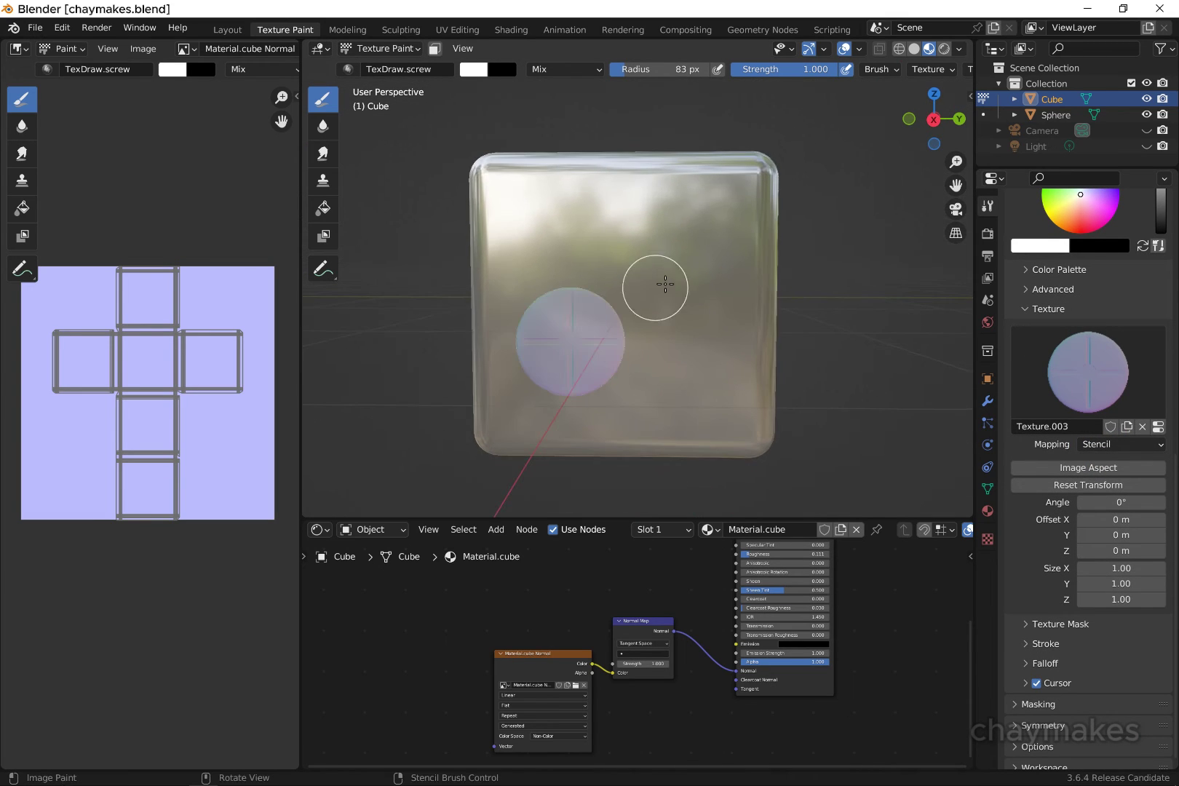
pyautogui.moveTo(565, 346)
pyautogui.mouseDown(button='right')
pyautogui.moveTo(572, 367)
pyautogui.moveTo(712, 216)
pyautogui.mouseUp(button='right')
pyautogui.scroll(1, 683, 245)
pyautogui.moveTo(658, 69); pyautogui.dragTo(684, 70)
pyautogui.click(712, 226)
# Stamp the screw stencil on the lower-right and upper-left areas of the same cube face
pyautogui.moveTo(647, 321)
pyautogui.mouseDown(button='right')
pyautogui.moveTo(551, 363)
pyautogui.moveTo(637, 466)
pyautogui.moveTo(646, 504)
pyautogui.mouseUp(button='right')
pyautogui.click(708, 405)
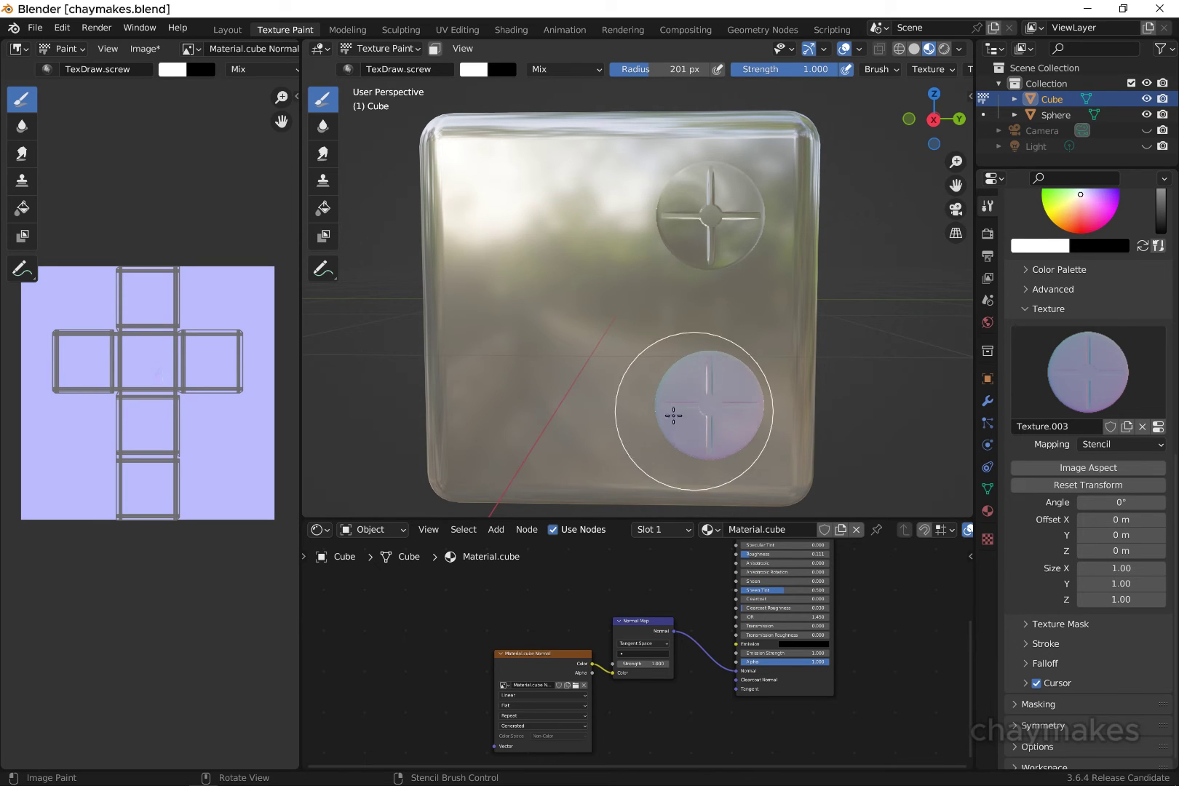
pyautogui.moveTo(674, 415)
pyautogui.mouseDown(button='right')
pyautogui.moveTo(547, 390)
pyautogui.moveTo(487, 224)
pyautogui.mouseUp(button='right')
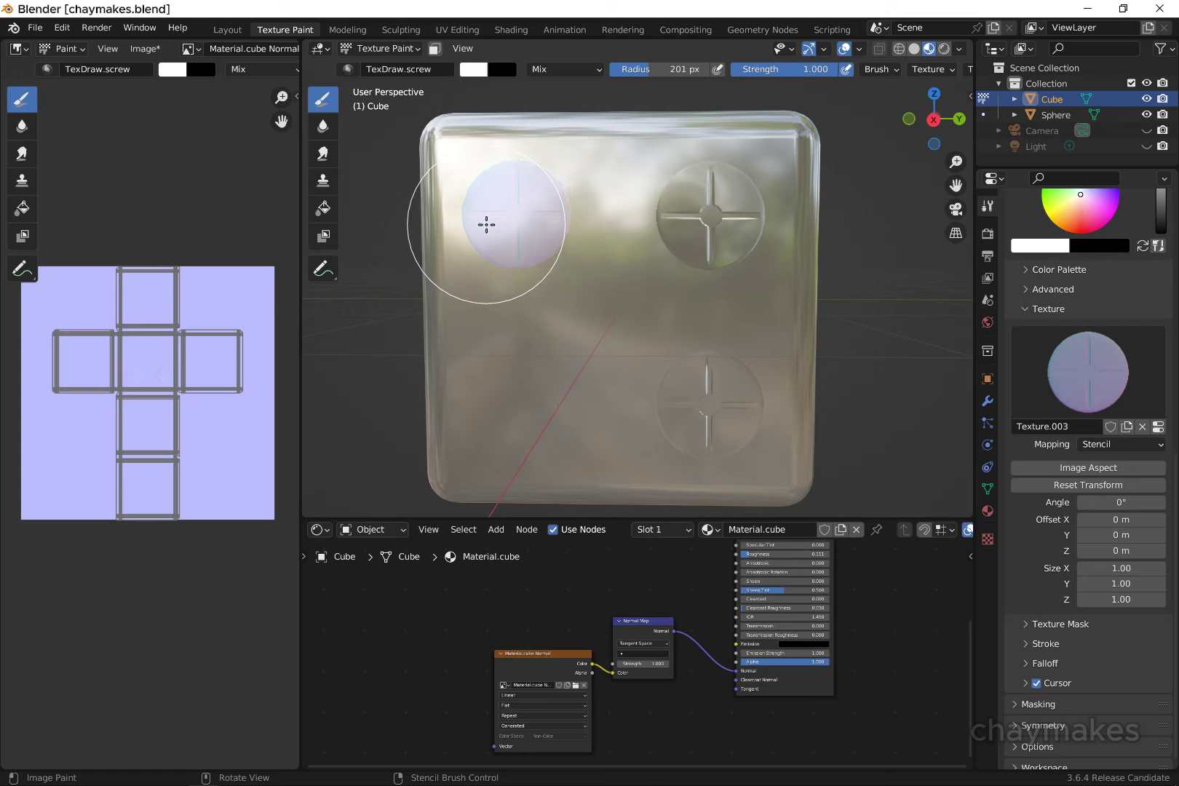
pyautogui.click(519, 214)
# Paint over the upper-right and lower-right screw heads again, and stamp a fourth one on the face's lower-left area
pyautogui.moveTo(558, 322); pyautogui.dragTo(756, 332, button='right')
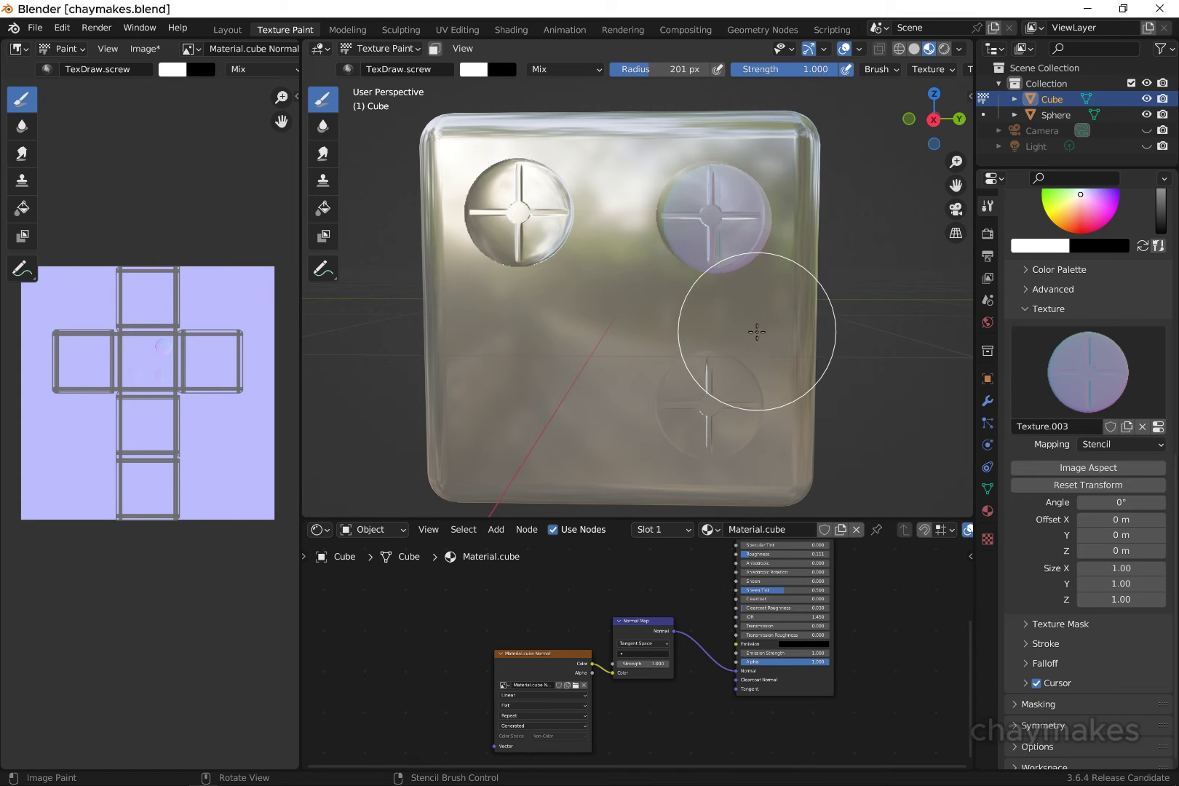
pyautogui.moveTo(730, 227)
pyautogui.mouseDown()
pyautogui.moveTo(682, 199)
pyautogui.moveTo(697, 240)
pyautogui.mouseUp()
pyautogui.moveTo(704, 406); pyautogui.dragTo(689, 598, button='right')
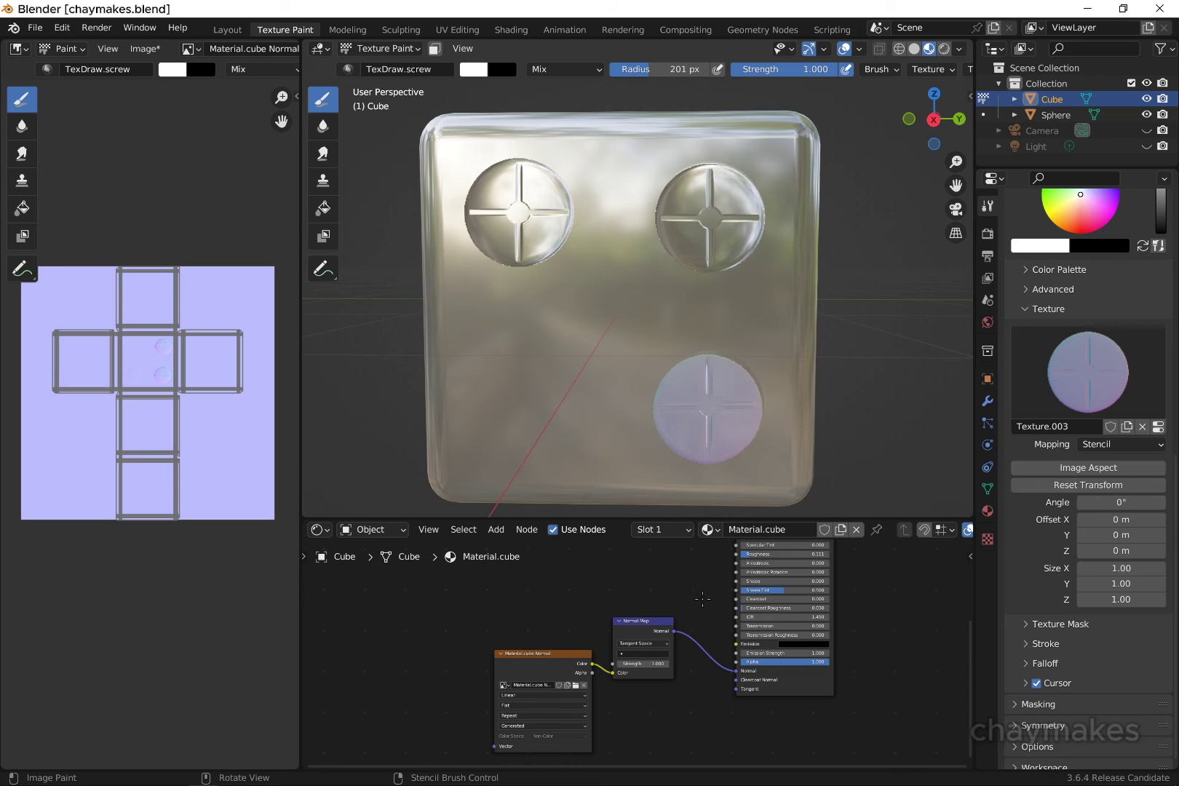
pyautogui.moveTo(728, 417)
pyautogui.mouseDown()
pyautogui.moveTo(735, 450)
pyautogui.moveTo(729, 401)
pyautogui.mouseUp()
pyautogui.moveTo(714, 401)
pyautogui.mouseDown(button='right')
pyautogui.moveTo(603, 387)
pyautogui.moveTo(532, 403)
pyautogui.mouseUp(button='right')
pyautogui.moveTo(582, 425); pyautogui.dragTo(517, 391)
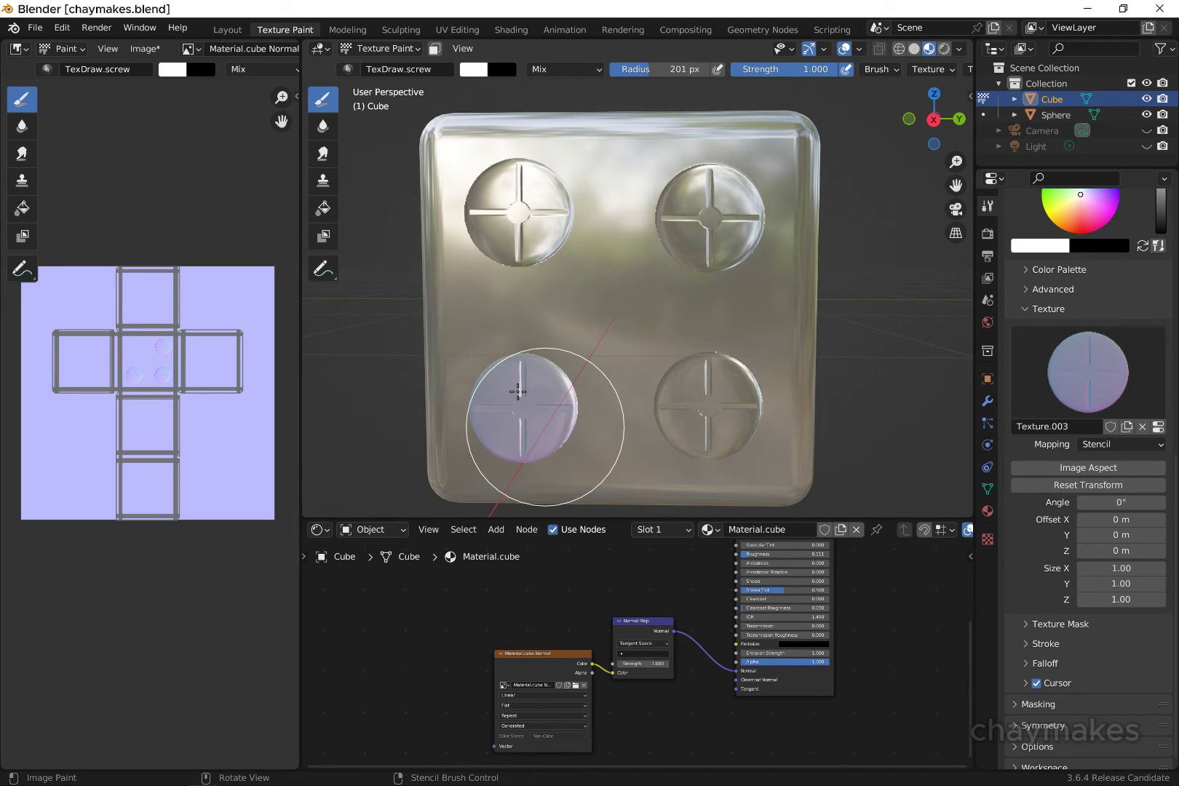
# Smooth the jagged rim of a painted screw head using the Soften brush with a 120 px radius
pyautogui.moveTo(669, 372); pyautogui.dragTo(593, 353, button='middle')
pyautogui.scroll(3, 623, 397)
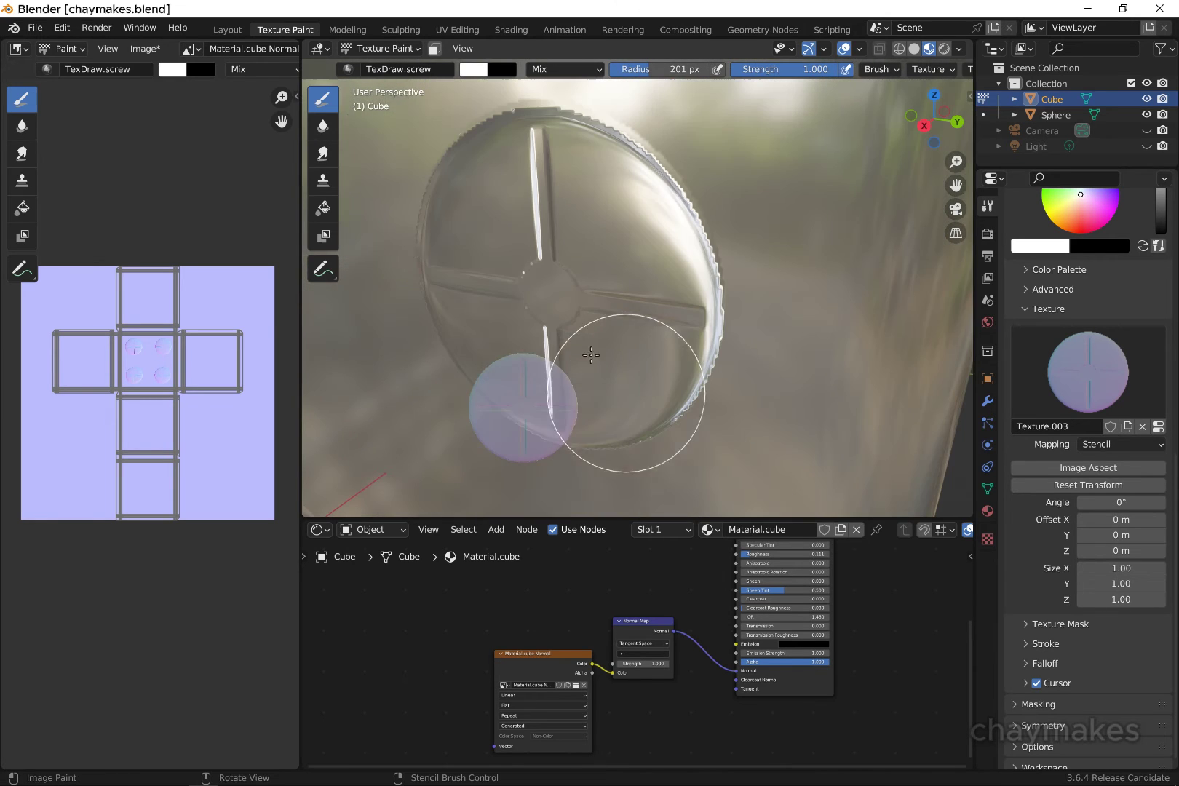
pyautogui.click(323, 128)
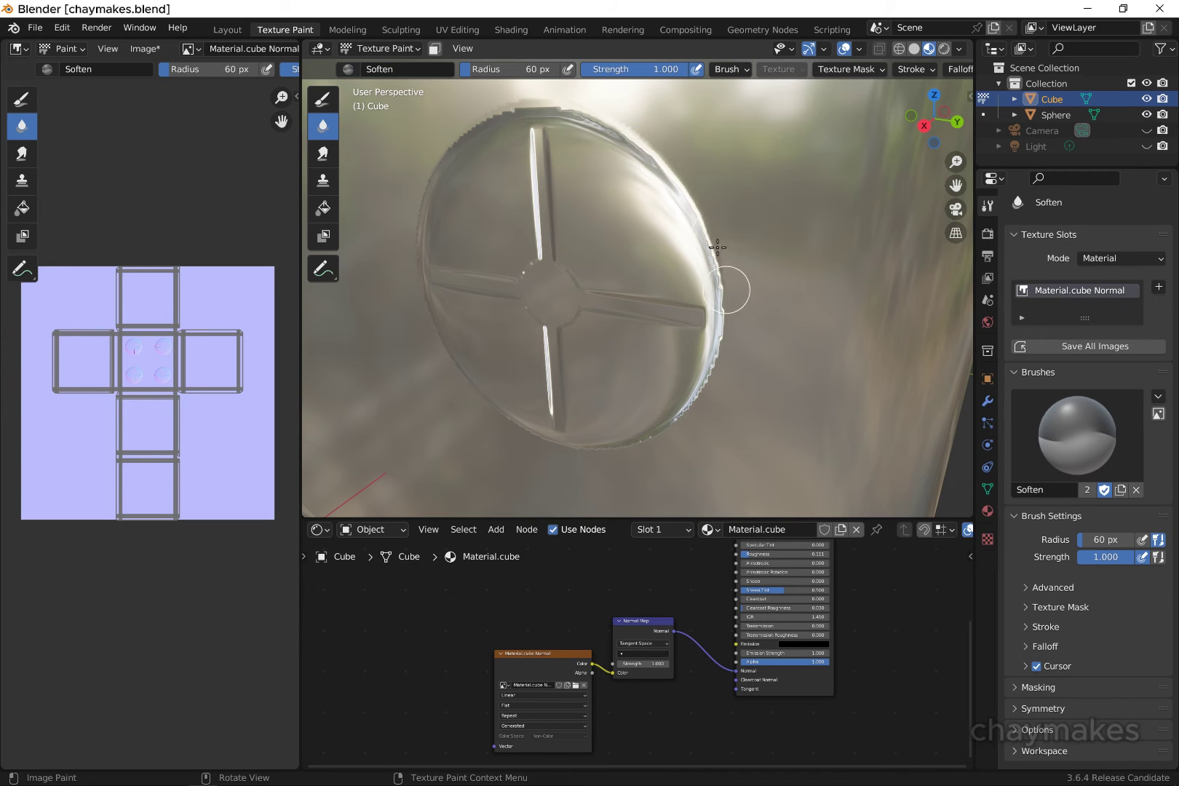
pyautogui.moveTo(718, 247); pyautogui.dragTo(807, 142, button='middle')
pyautogui.scroll(4, 806, 143)
pyautogui.moveTo(678, 354); pyautogui.dragTo(703, 337, button='middle')
pyautogui.moveTo(833, 140); pyautogui.dragTo(698, 316, button='middle')
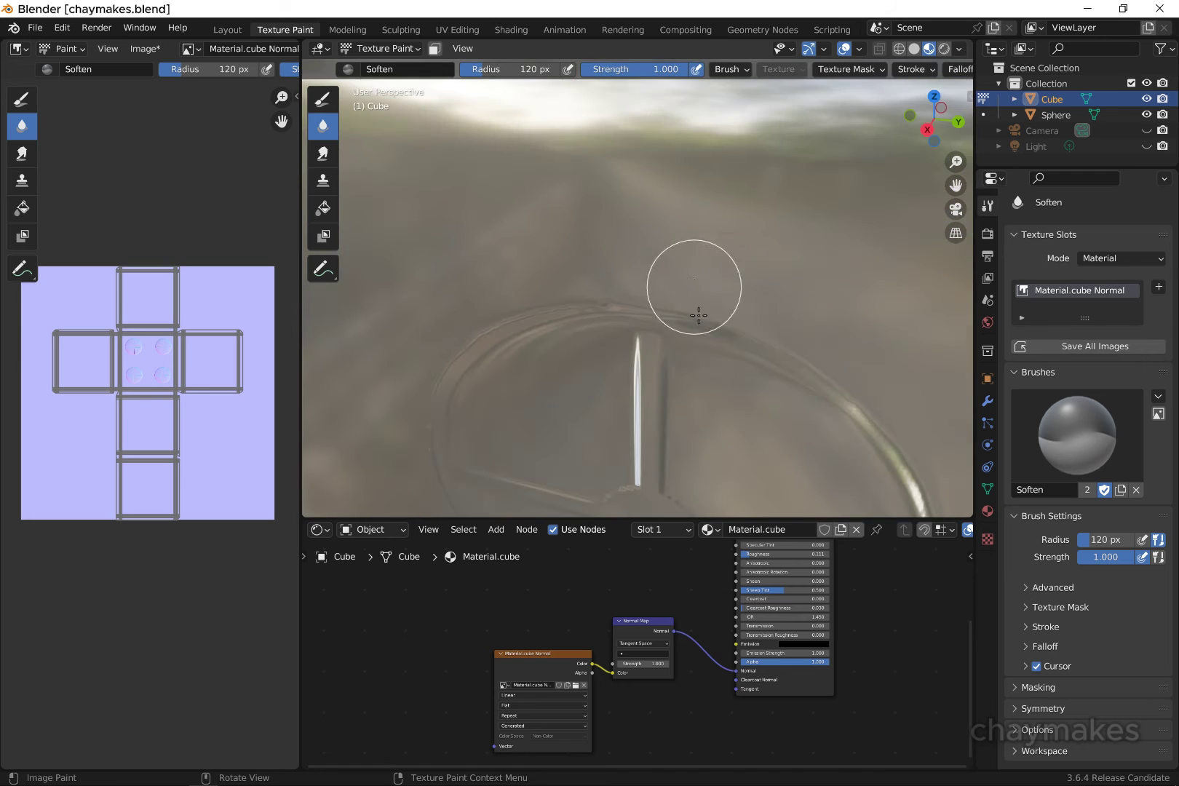
pyautogui.moveTo(787, 355); pyautogui.dragTo(640, 360, button='middle')
pyautogui.moveTo(752, 470); pyautogui.dragTo(583, 415, button='middle')
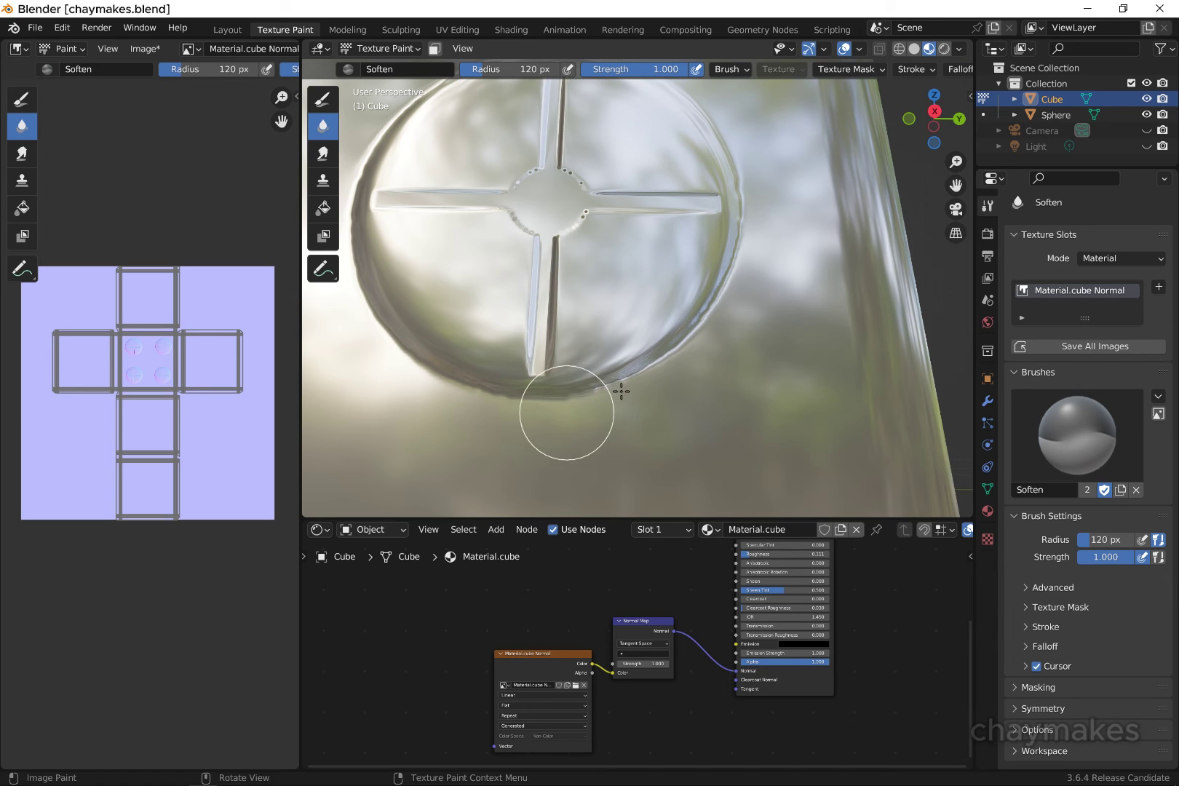
# Enlarge the stencil, paint one big screw head in the centre of an adjacent cube face with the Draw brush, and activate the Soften tool
pyautogui.scroll(-6, 429, 397)
pyautogui.moveTo(556, 404)
pyautogui.mouseDown(button='middle')
pyautogui.moveTo(602, 433)
pyautogui.moveTo(535, 409)
pyautogui.moveTo(658, 374)
pyautogui.moveTo(563, 426)
pyautogui.moveTo(751, 414)
pyautogui.moveTo(819, 342)
pyautogui.mouseUp(button='middle')
pyautogui.scroll(3, 563, 403)
pyautogui.click(316, 104)
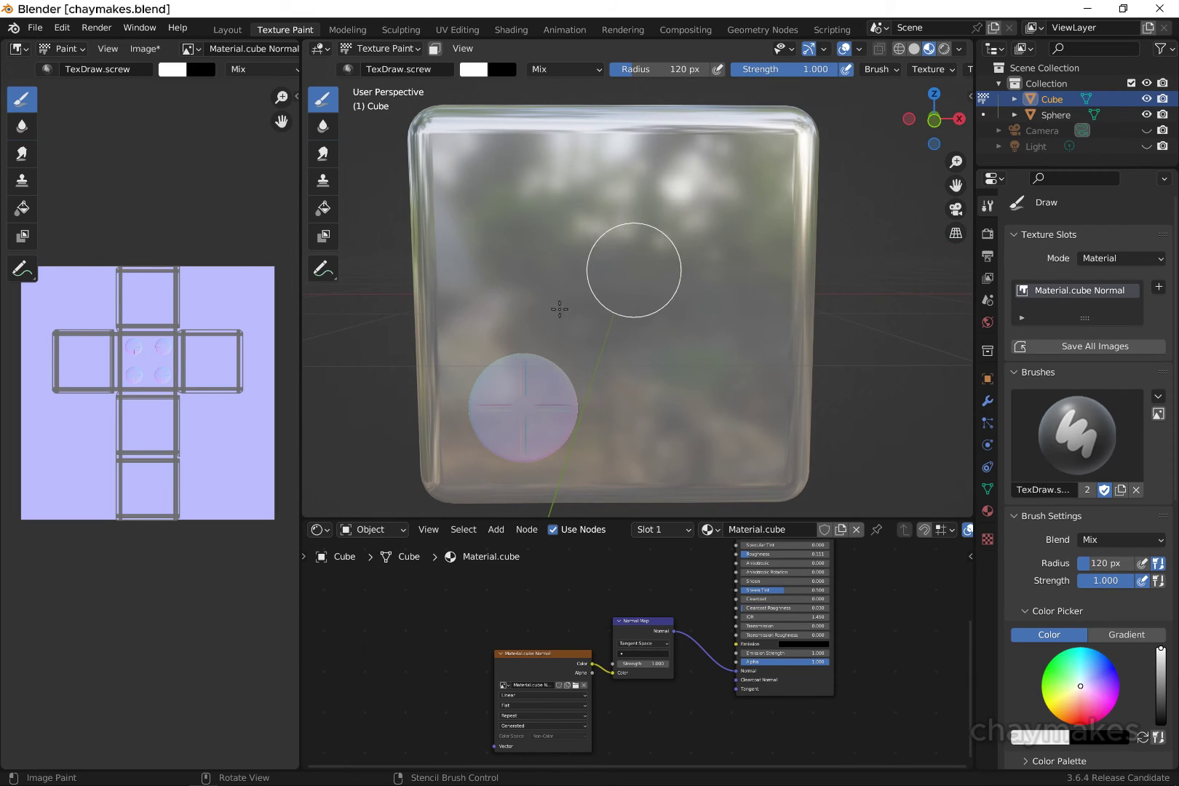
pyautogui.moveTo(529, 402)
pyautogui.keyDown('shift'); pyautogui.mouseDown(button='right')
pyautogui.moveTo(547, 380)
pyautogui.moveTo(537, 412)
pyautogui.moveTo(527, 403)
pyautogui.mouseUp(button='right'); pyautogui.keyUp('shift')
pyautogui.moveTo(527, 403); pyautogui.dragTo(617, 311, button='right')
pyautogui.moveTo(710, 212)
pyautogui.mouseDown()
pyautogui.moveTo(544, 393)
pyautogui.moveTo(604, 347)
pyautogui.mouseUp()
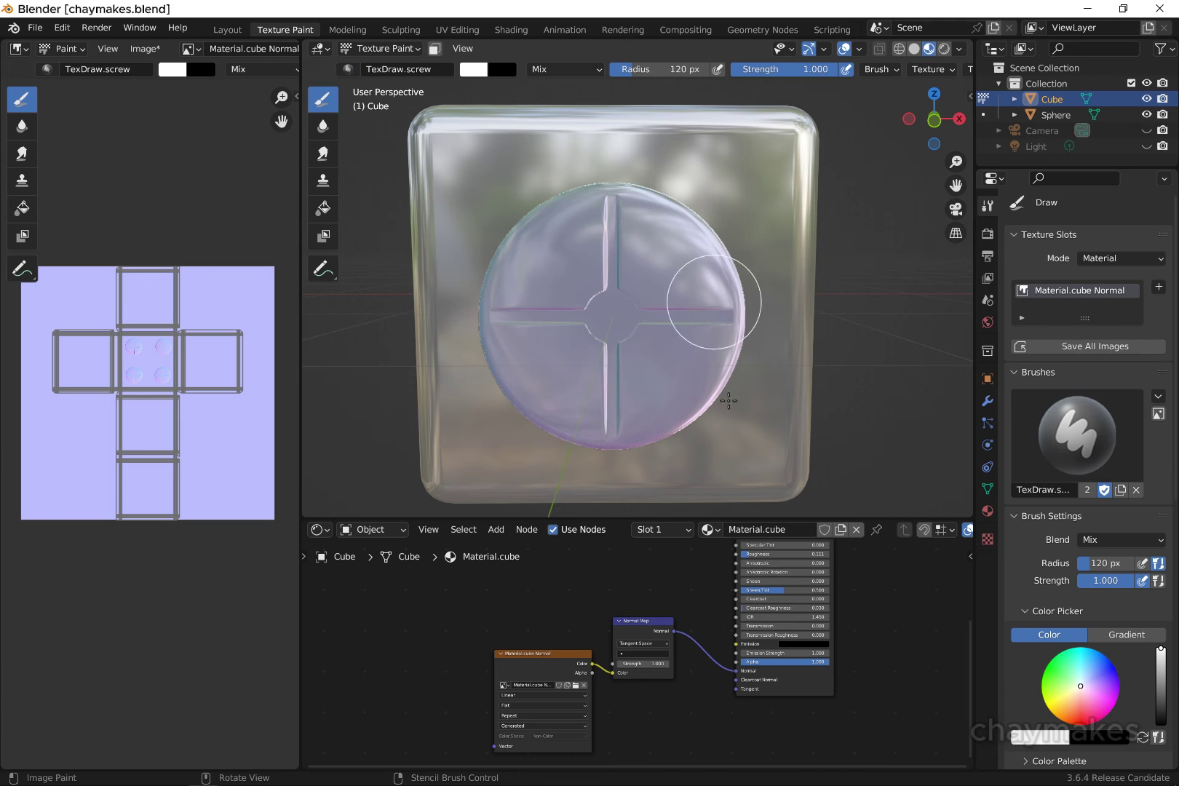
pyautogui.moveTo(729, 400); pyautogui.dragTo(633, 203)
pyautogui.scroll(-3, 686, 261)
pyautogui.moveTo(686, 261)
pyautogui.mouseDown(button='middle')
pyautogui.moveTo(811, 273)
pyautogui.moveTo(641, 320)
pyautogui.moveTo(568, 240)
pyautogui.moveTo(540, 256)
pyautogui.moveTo(627, 268)
pyautogui.mouseUp(button='middle')
pyautogui.click(322, 126)
# Hide the cube, select the sphere in the Layout workspace, and create a material named Material.shpere for it
pyautogui.click(1146, 99)
pyautogui.click(1056, 115)
pyautogui.click(227, 30)
pyautogui.click(1075, 116)
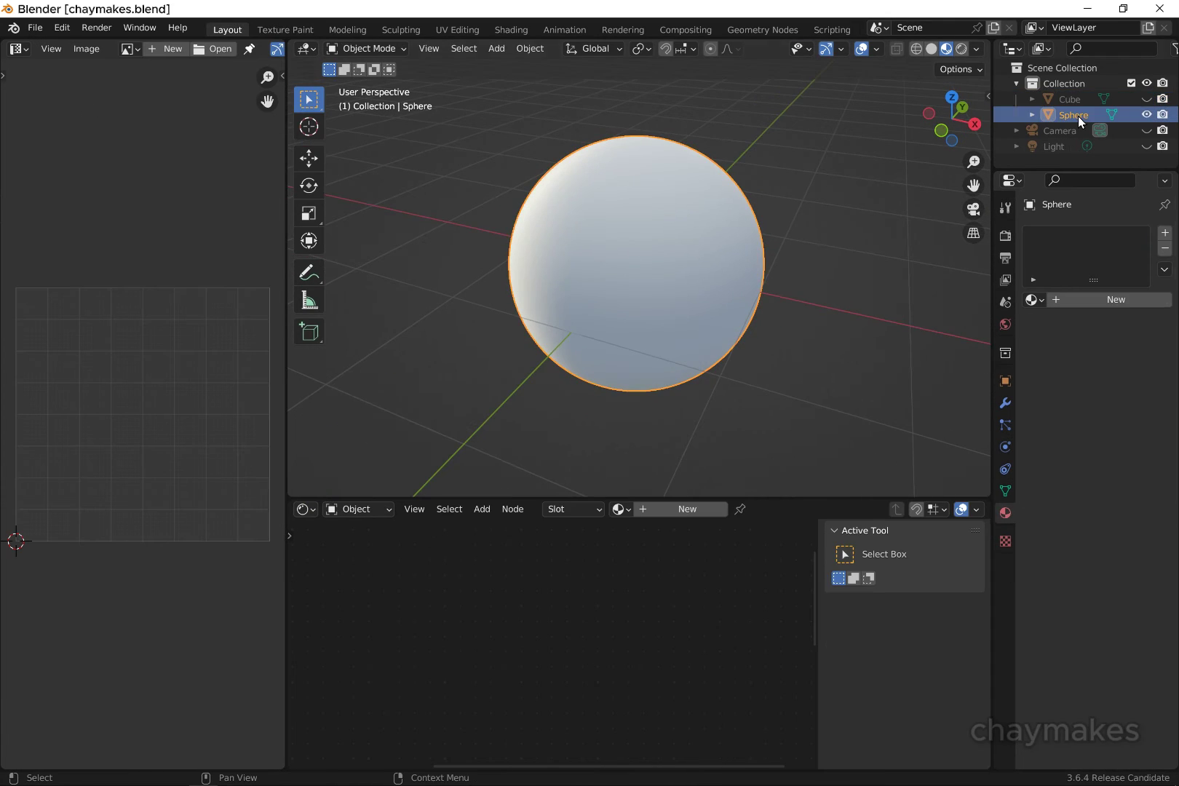
pyautogui.click(1095, 300)
pyautogui.write('pere')
pyautogui.press('Return')
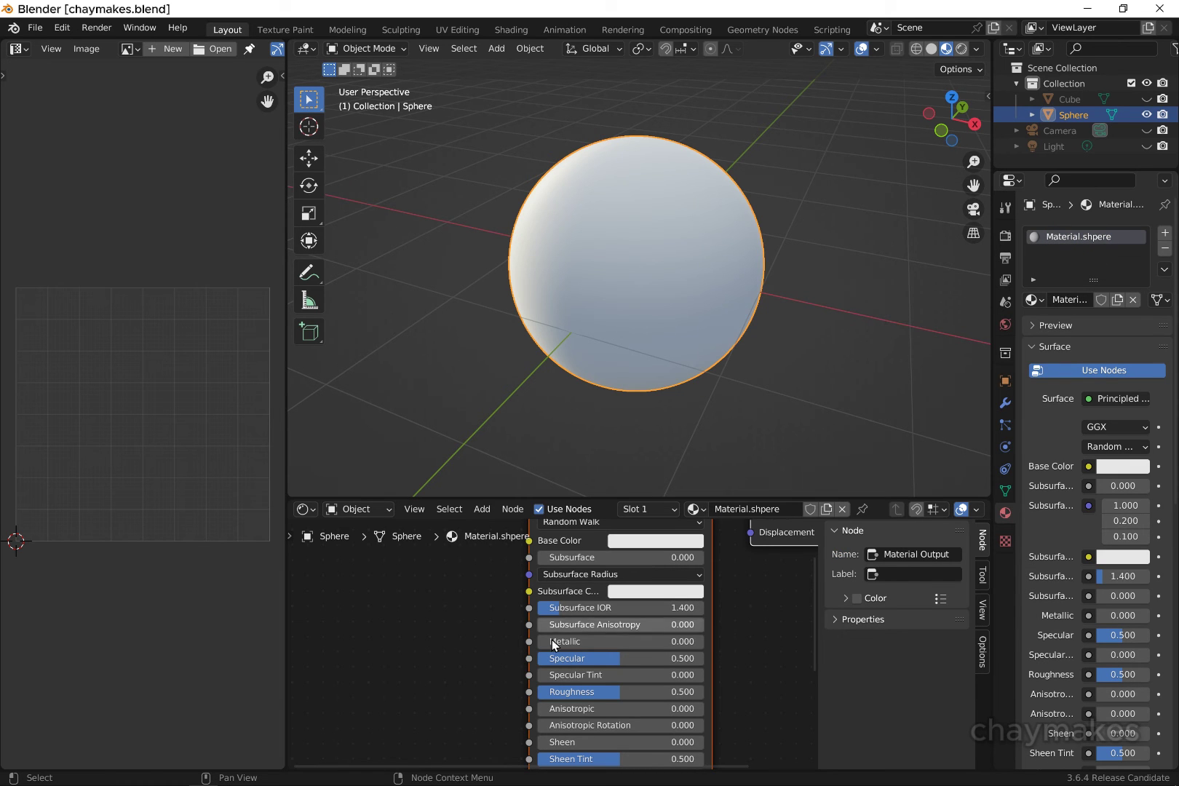
# Raise the sphere material's metallic to a high value and lower its roughness close to zero
pyautogui.moveTo(553, 642); pyautogui.dragTo(690, 642)
pyautogui.moveTo(634, 692); pyautogui.dragTo(569, 692)
pyautogui.moveTo(593, 275)
pyautogui.mouseDown(button='middle')
pyautogui.moveTo(679, 210)
pyautogui.moveTo(659, 299)
pyautogui.moveTo(624, 309)
pyautogui.moveTo(624, 345)
pyautogui.moveTo(652, 295)
pyautogui.mouseUp(button='middle')
pyautogui.scroll(1, 625, 309)
# Return to the Texture Paint workspace and add a Normal paint slot to the sphere's material
pyautogui.click(285, 30)
pyautogui.scroll(1, 623, 345)
pyautogui.click(1159, 287)
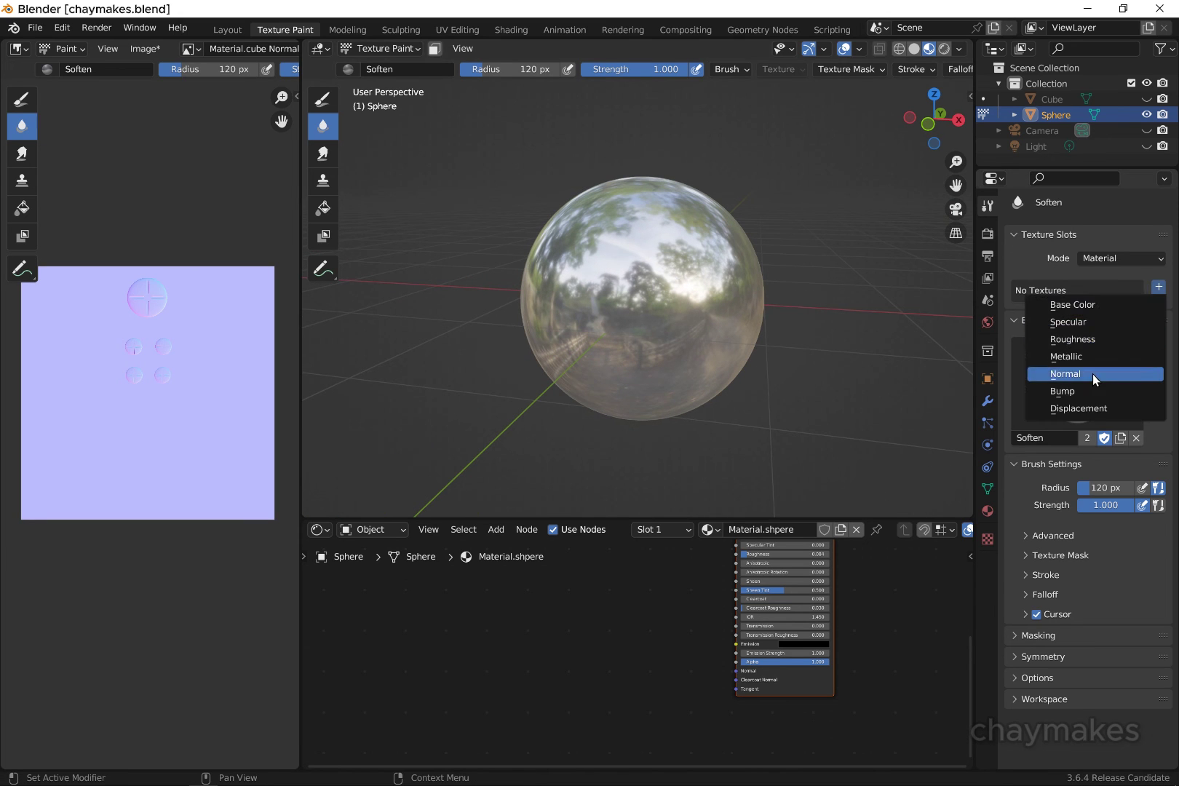
pyautogui.click(1092, 374)
pyautogui.click(1068, 535)
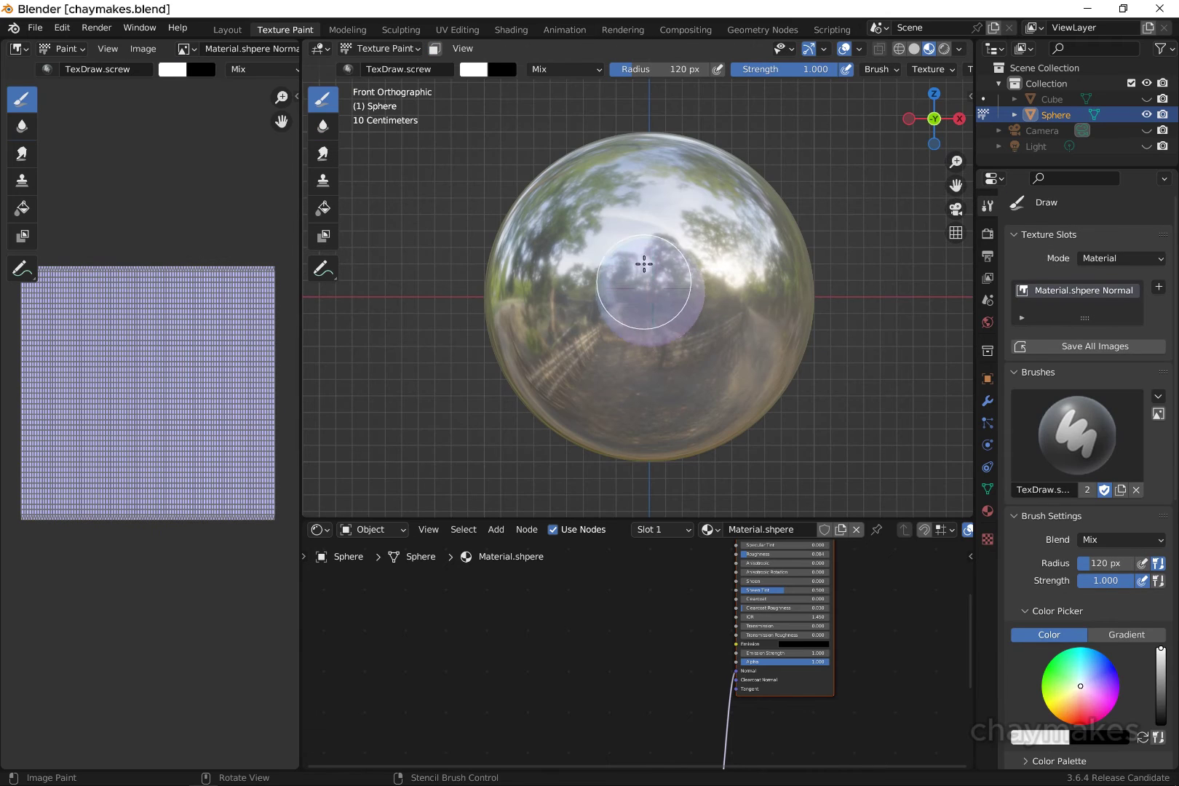
# Set the Draw brush radius to 215 px and stamp screw heads at two places on the upper half of the sphere
pyautogui.moveTo(645, 250)
pyautogui.mouseDown(button='middle')
pyautogui.moveTo(644, 290)
pyautogui.moveTo(663, 240)
pyautogui.mouseUp(button='middle')
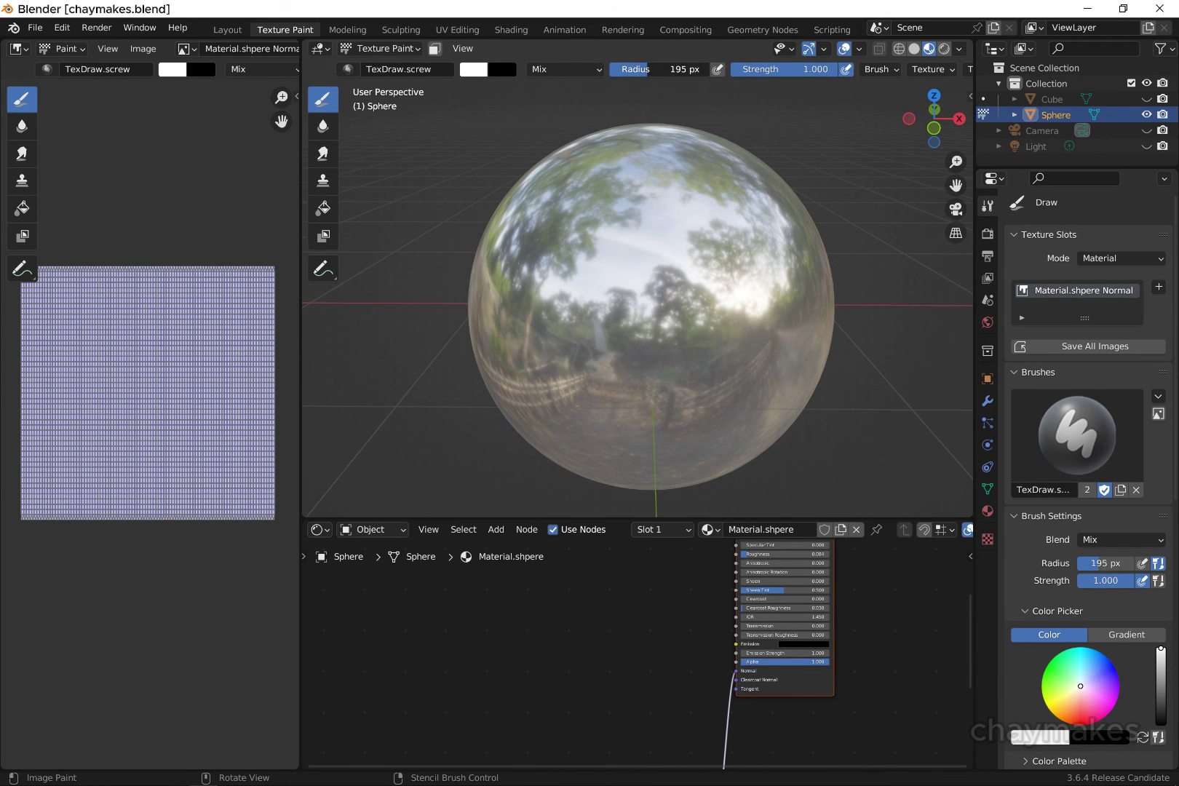
pyautogui.moveTo(648, 69); pyautogui.dragTo(653, 69)
pyautogui.moveTo(653, 265); pyautogui.dragTo(602, 275)
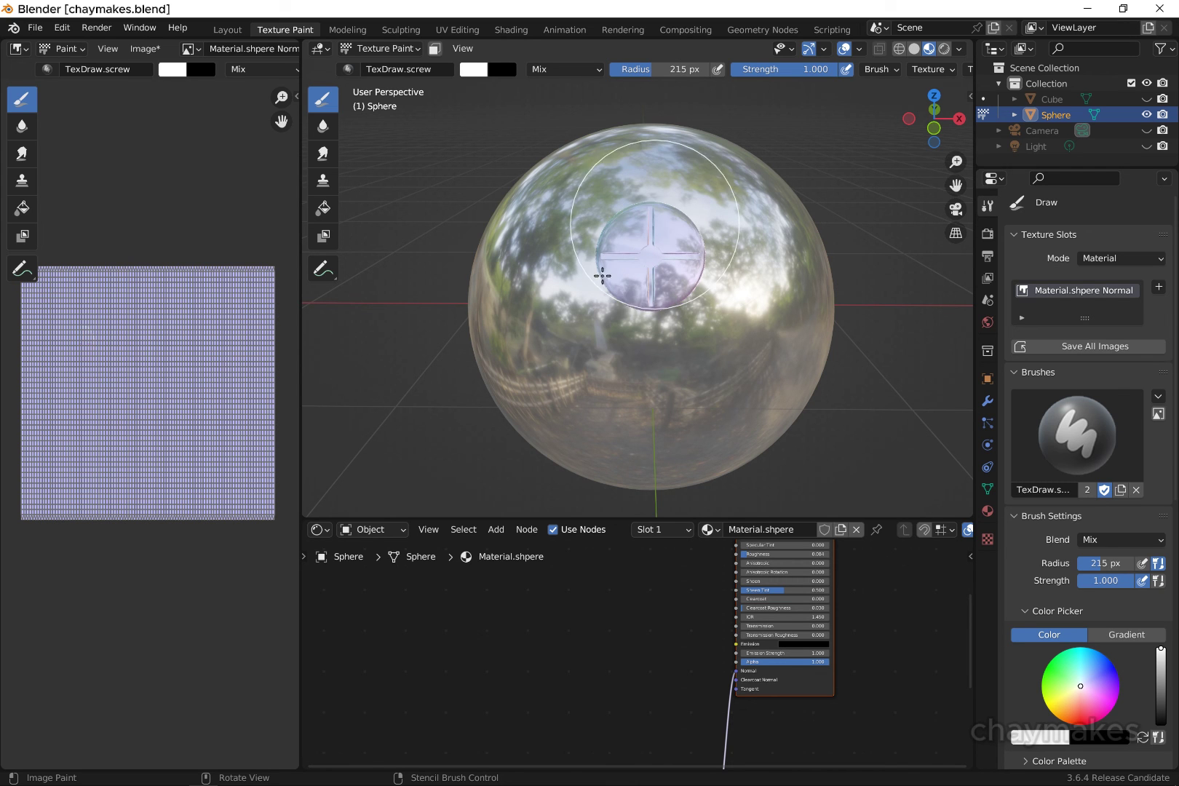
pyautogui.moveTo(666, 227)
pyautogui.mouseDown(button='middle')
pyautogui.moveTo(658, 345)
pyautogui.moveTo(650, 297)
pyautogui.moveTo(511, 326)
pyautogui.moveTo(653, 310)
pyautogui.mouseUp(button='middle')
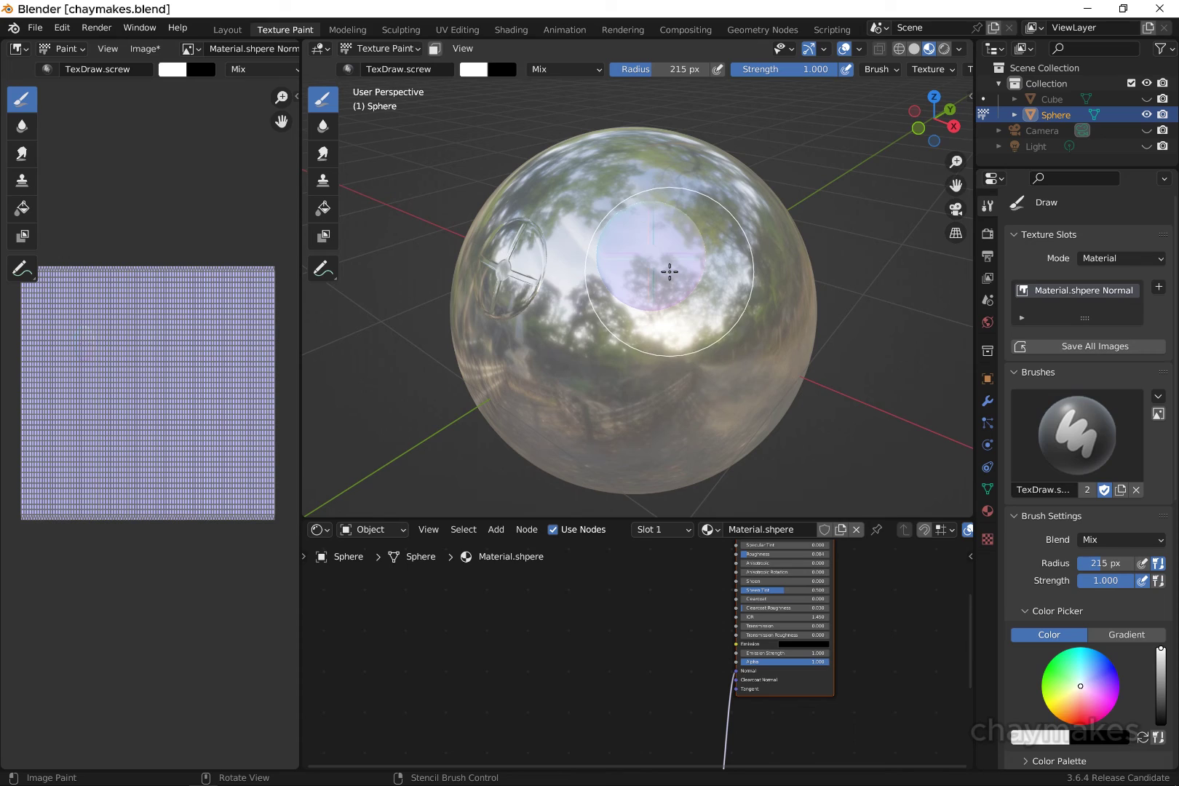
pyautogui.moveTo(662, 262); pyautogui.dragTo(653, 264)
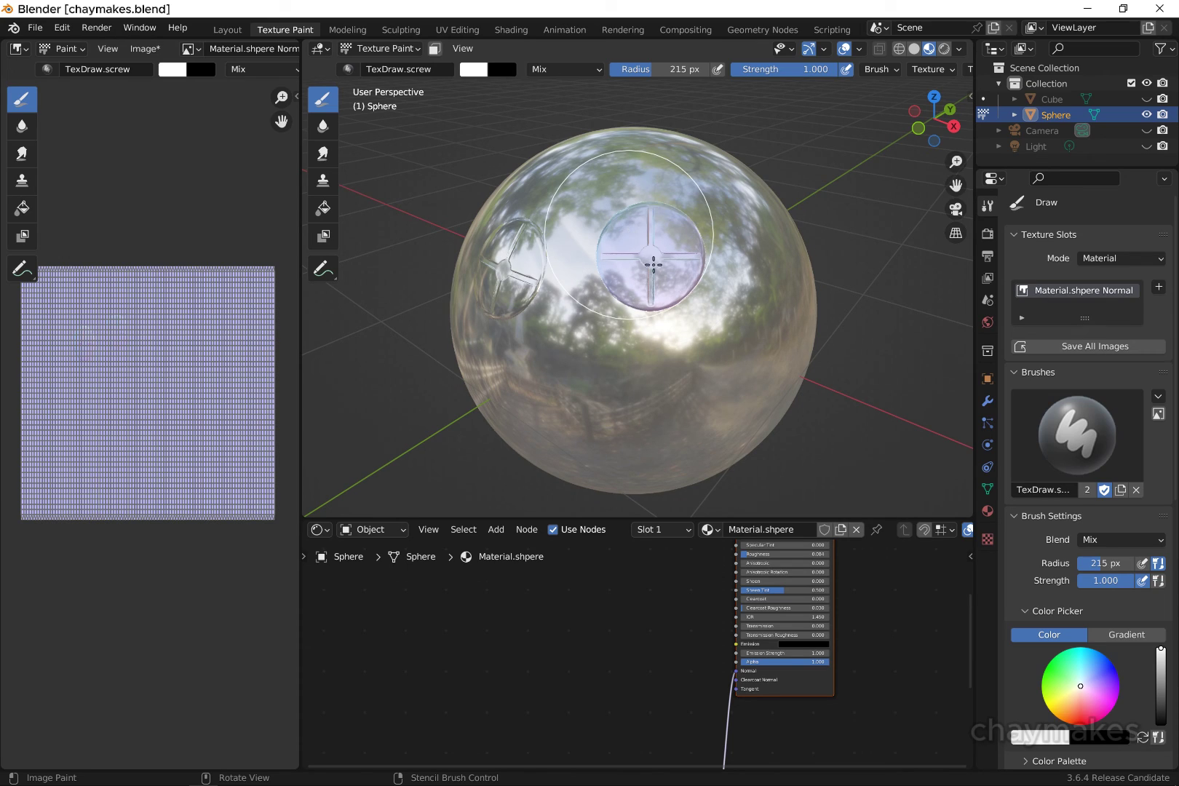
# Examine the painted screw heads in the Material.shpere Normal image and on the sphere from different angles
pyautogui.moveTo(640, 231); pyautogui.dragTo(634, 312, button='middle')
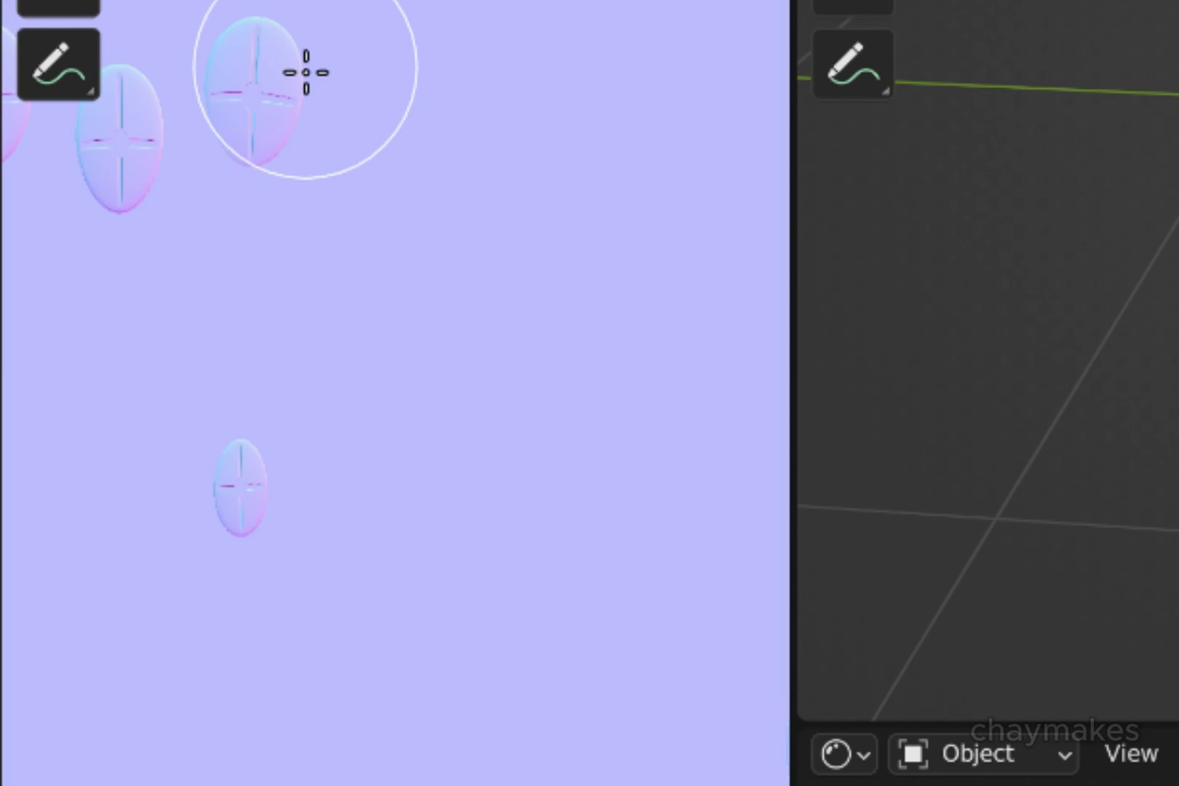
pyautogui.moveTo(306, 74); pyautogui.dragTo(626, 299, button='middle')
pyautogui.scroll(1, 571, 280)
pyautogui.scroll(1, 562, 279)
pyautogui.scroll(-1, 550, 277)
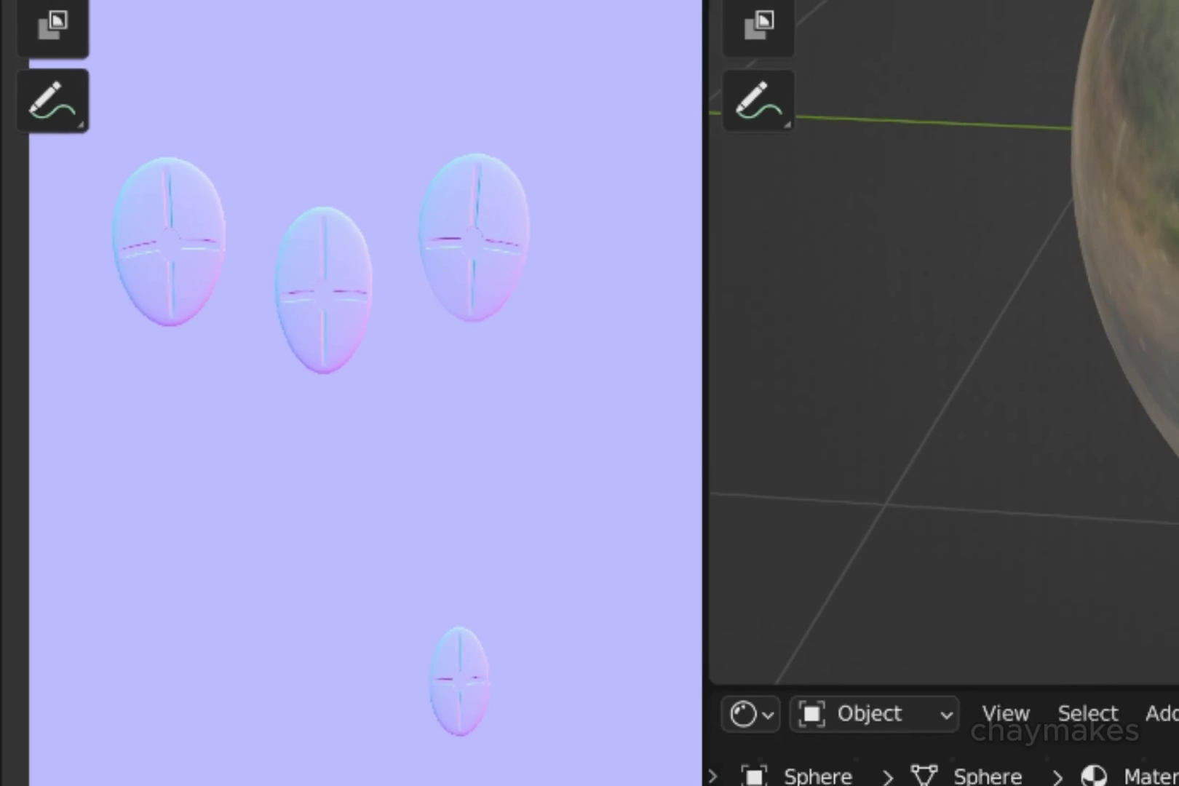
pyautogui.moveTo(961, 426); pyautogui.dragTo(533, 442, button='middle')
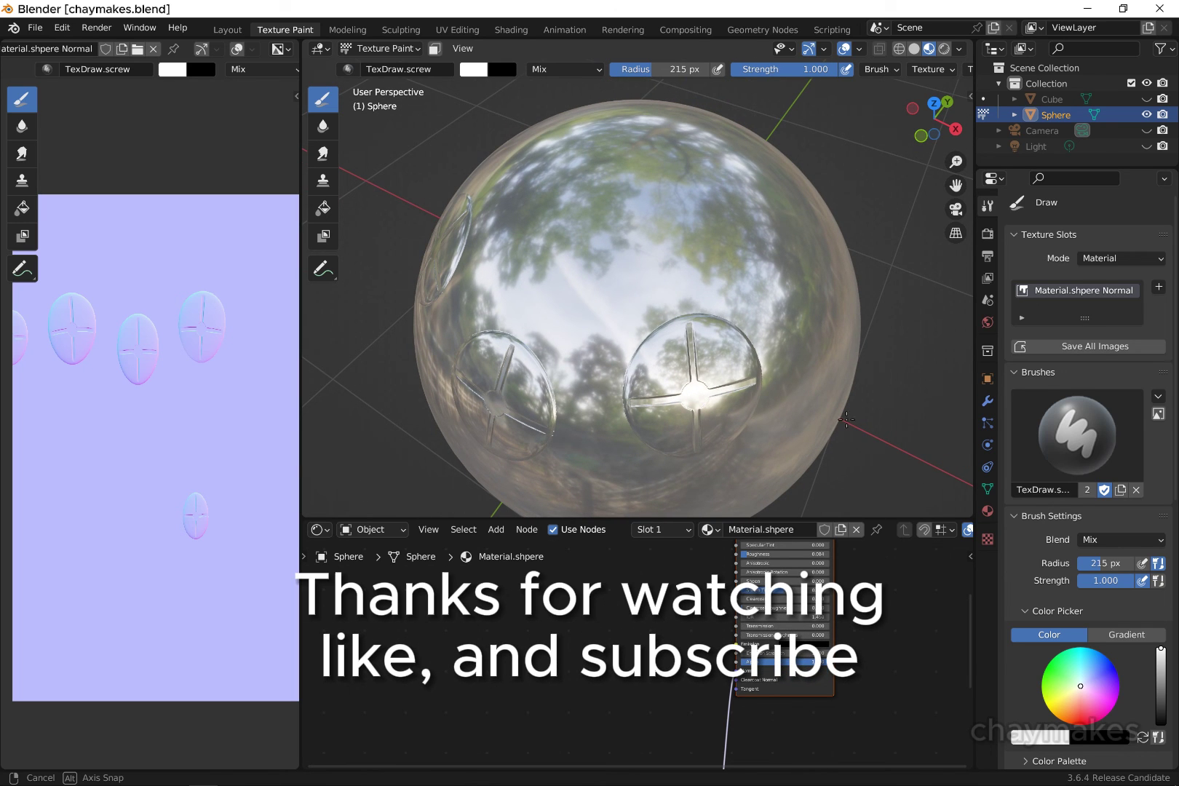